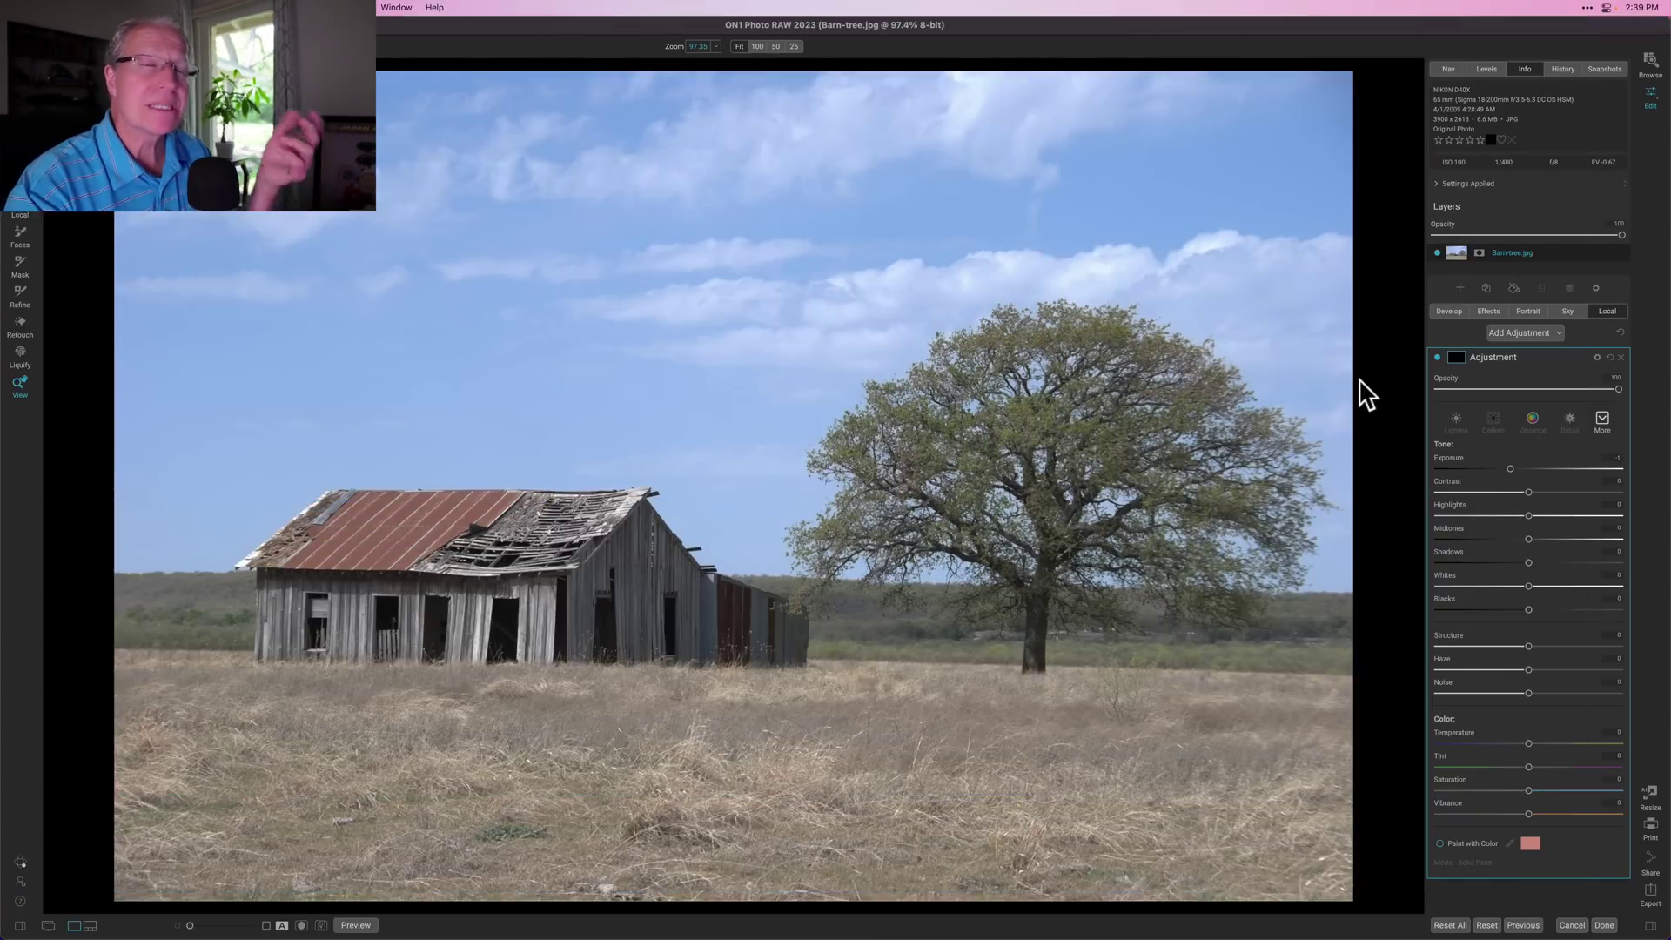
Mask the adjustment with Mask AI subjects Architecture, Flora, Natural Ground and Mountain
left_click(1458, 357)
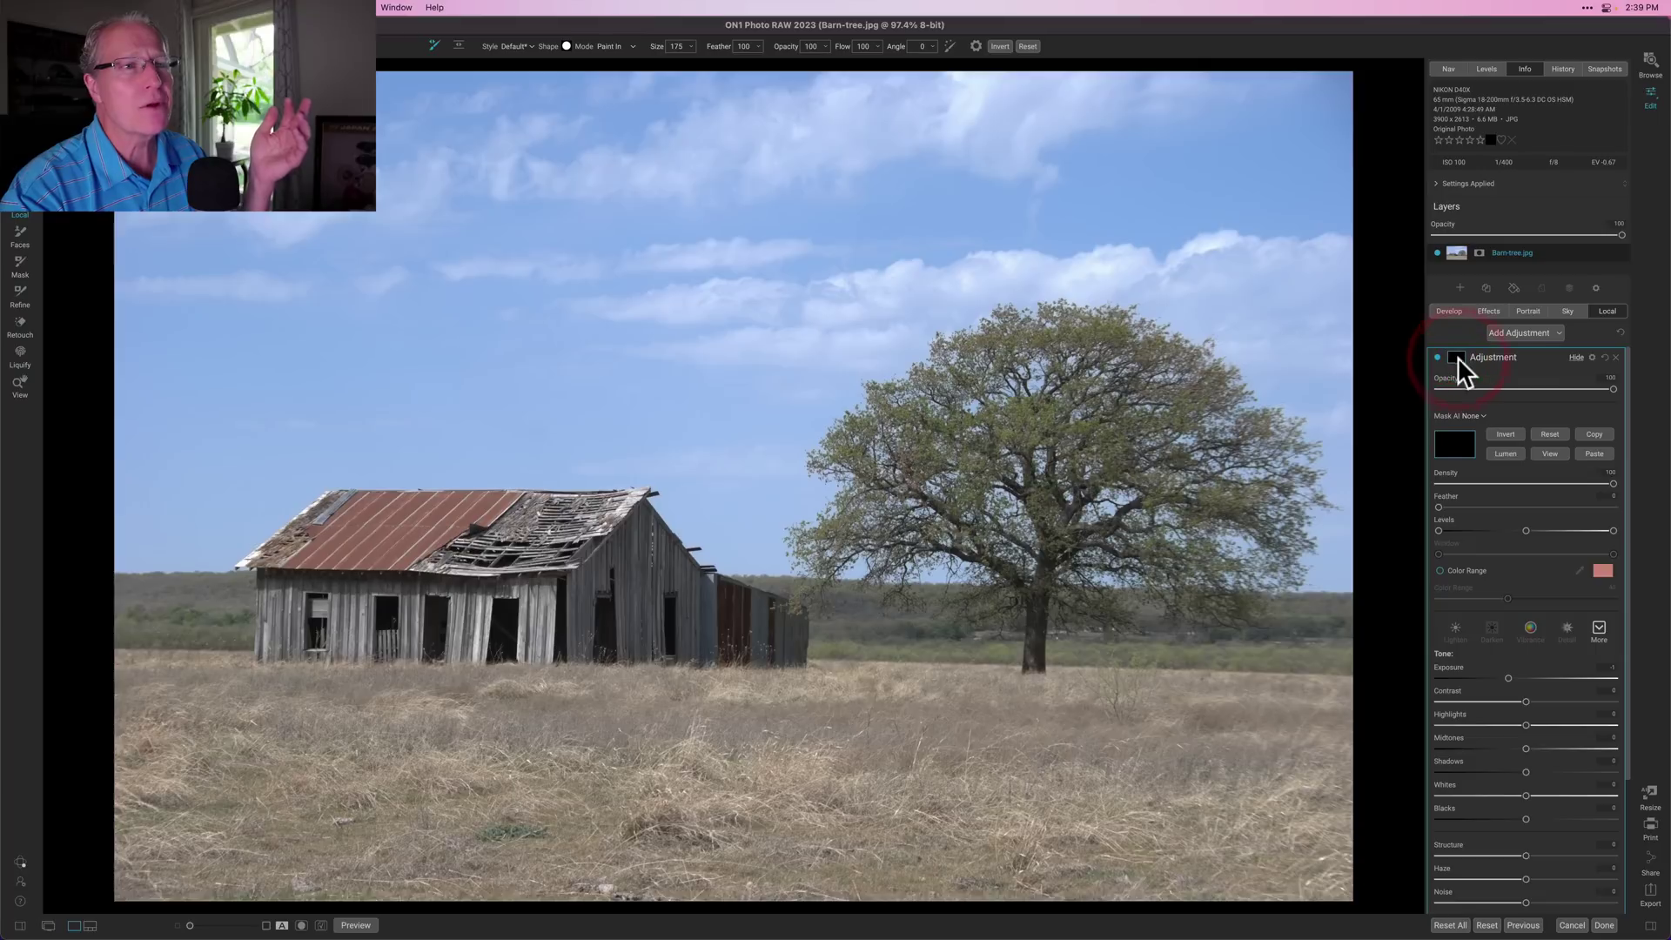
left_click(1466, 415)
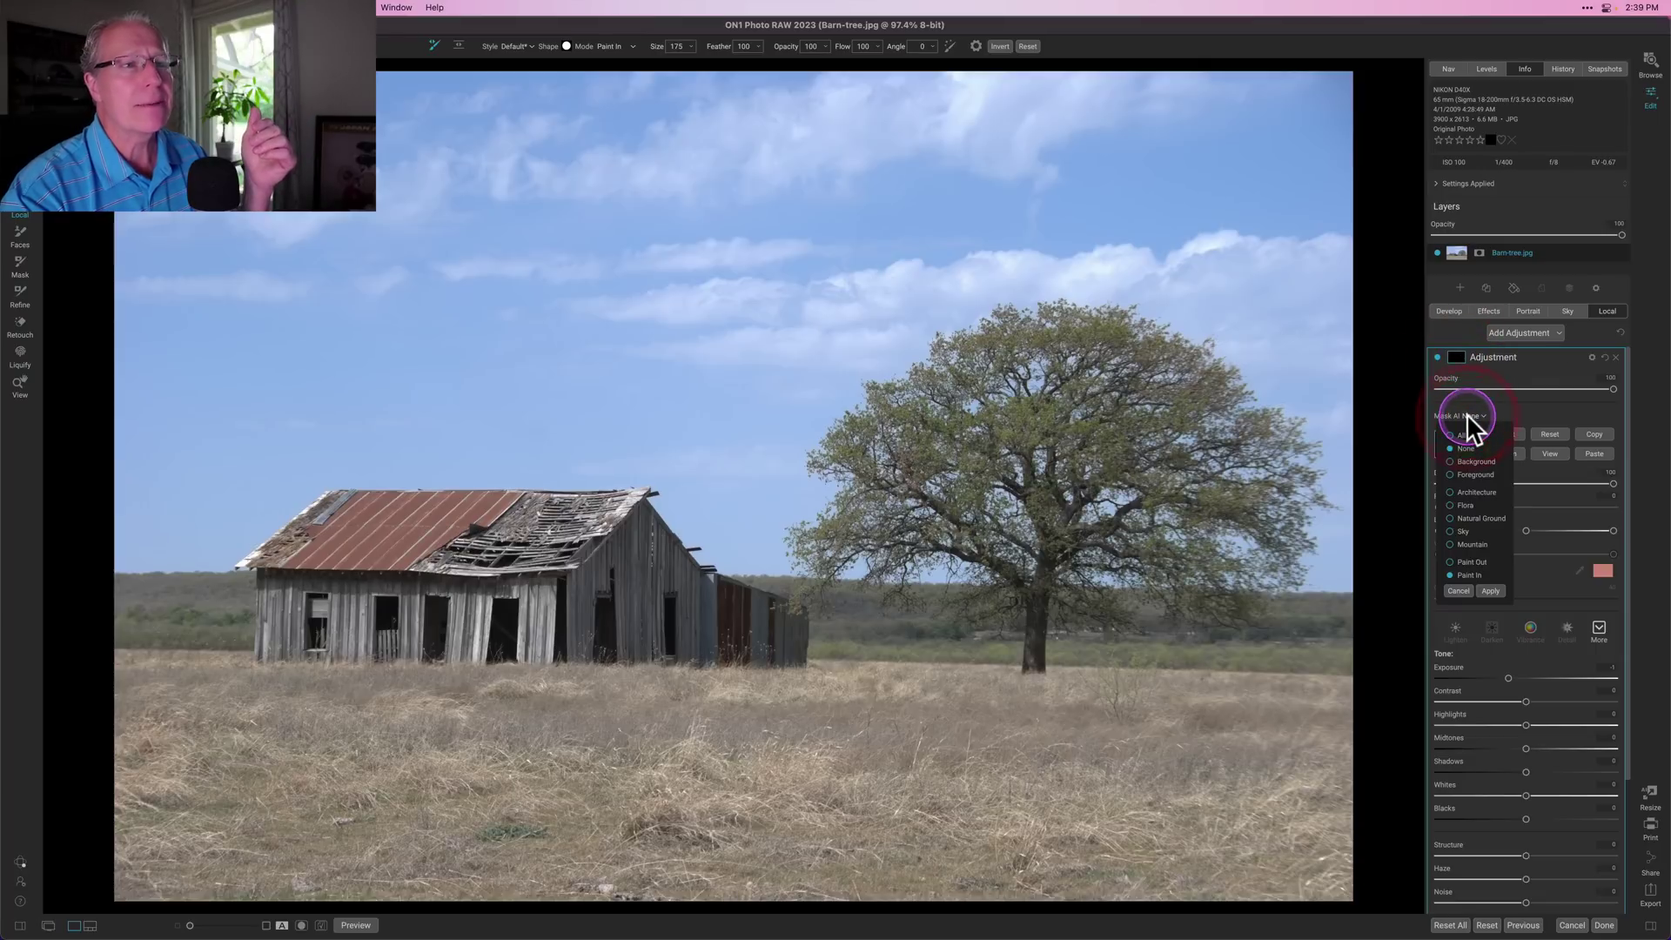
left_click(1450, 492)
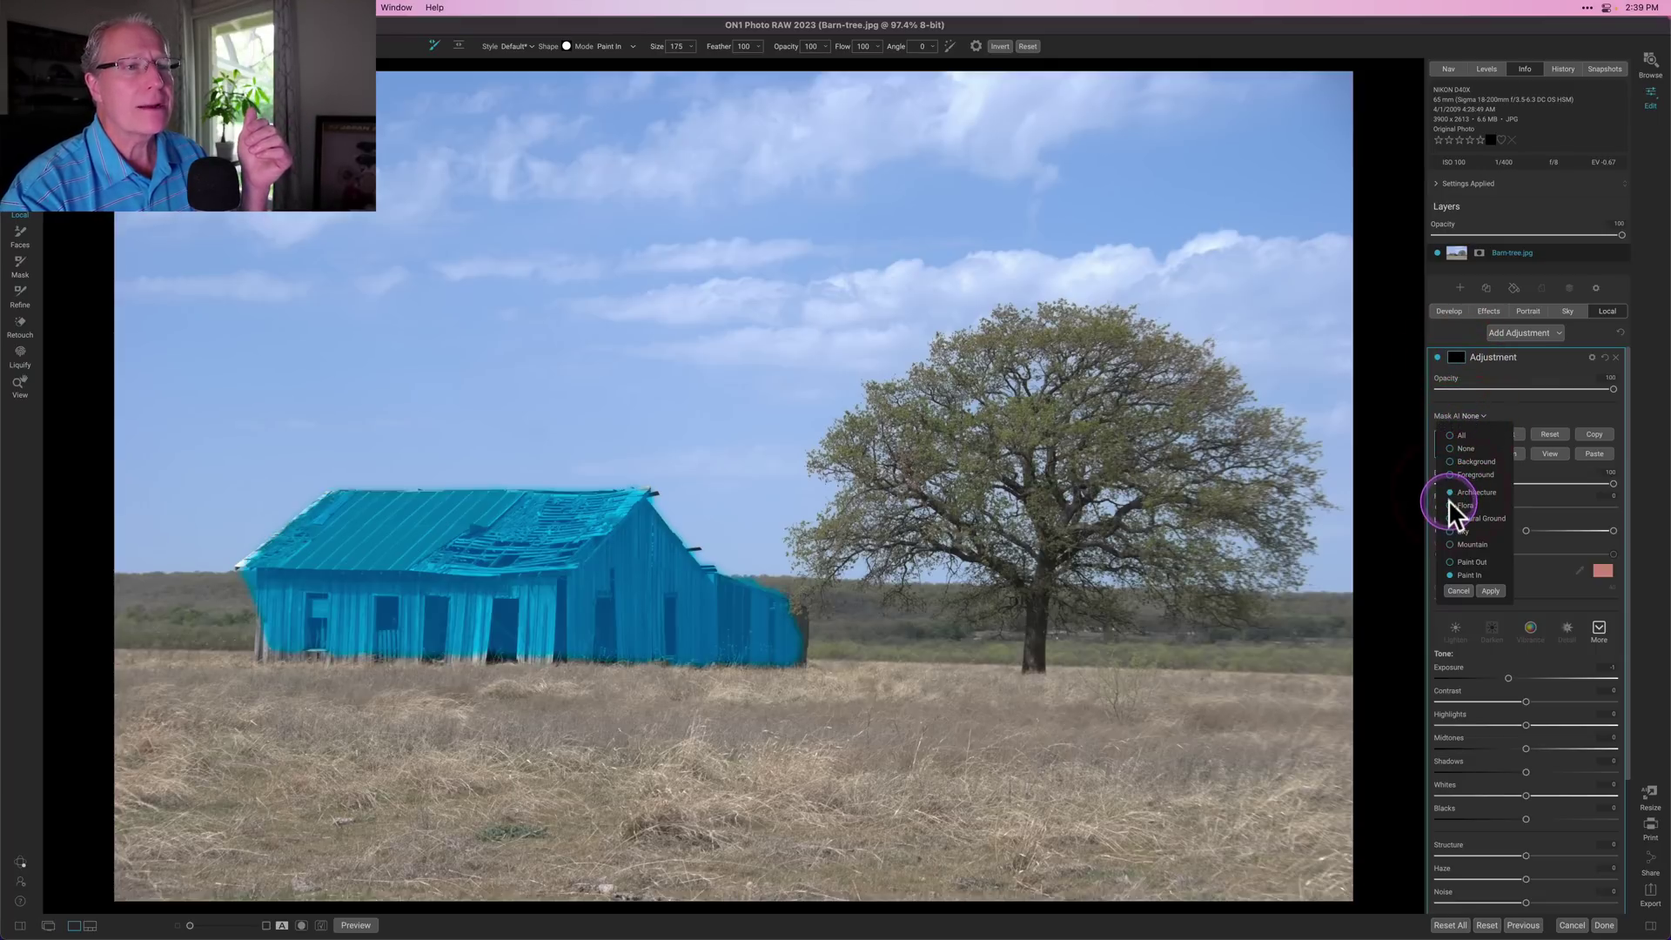
left_click(1449, 505)
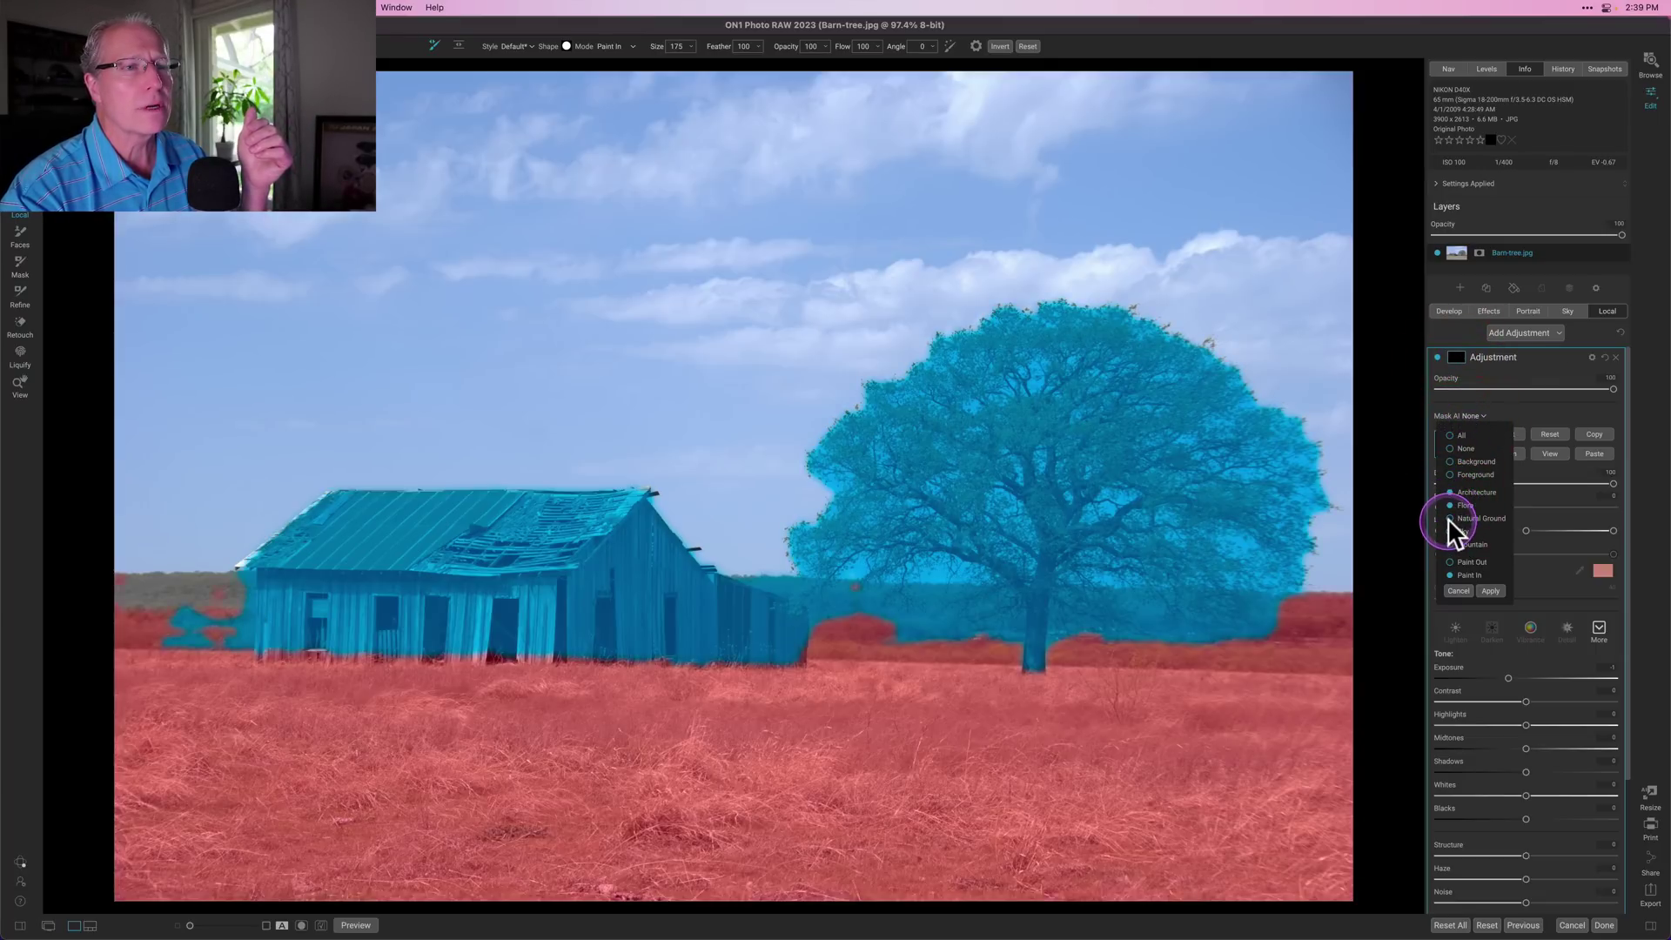
left_click(1449, 519)
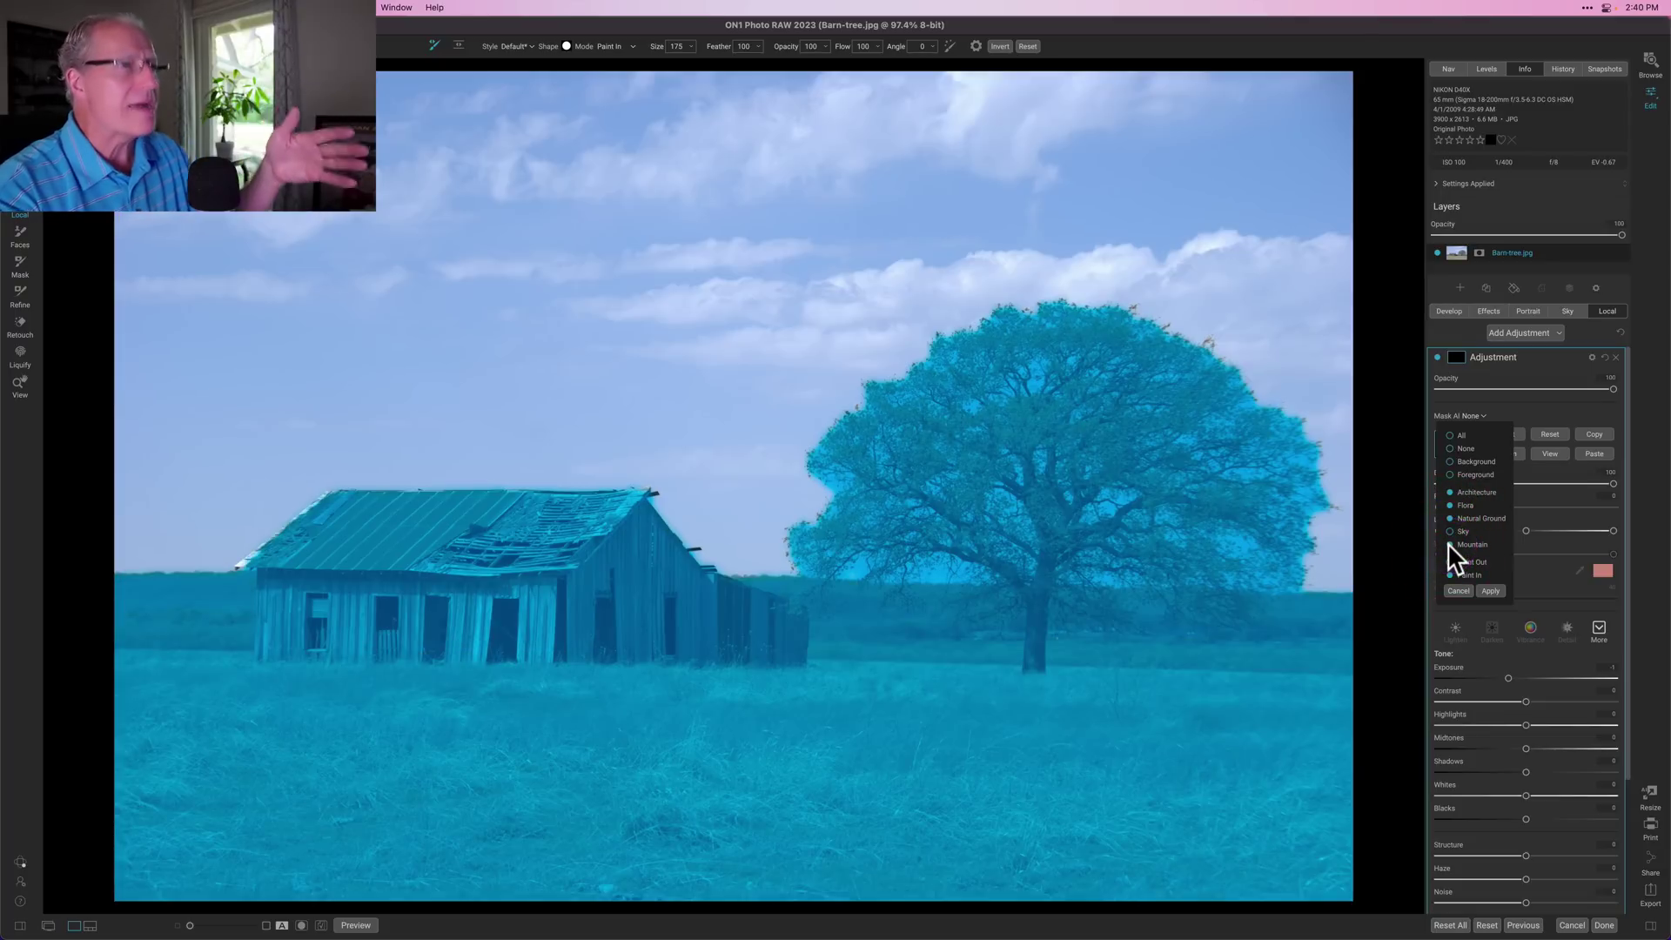
left_click(1492, 590)
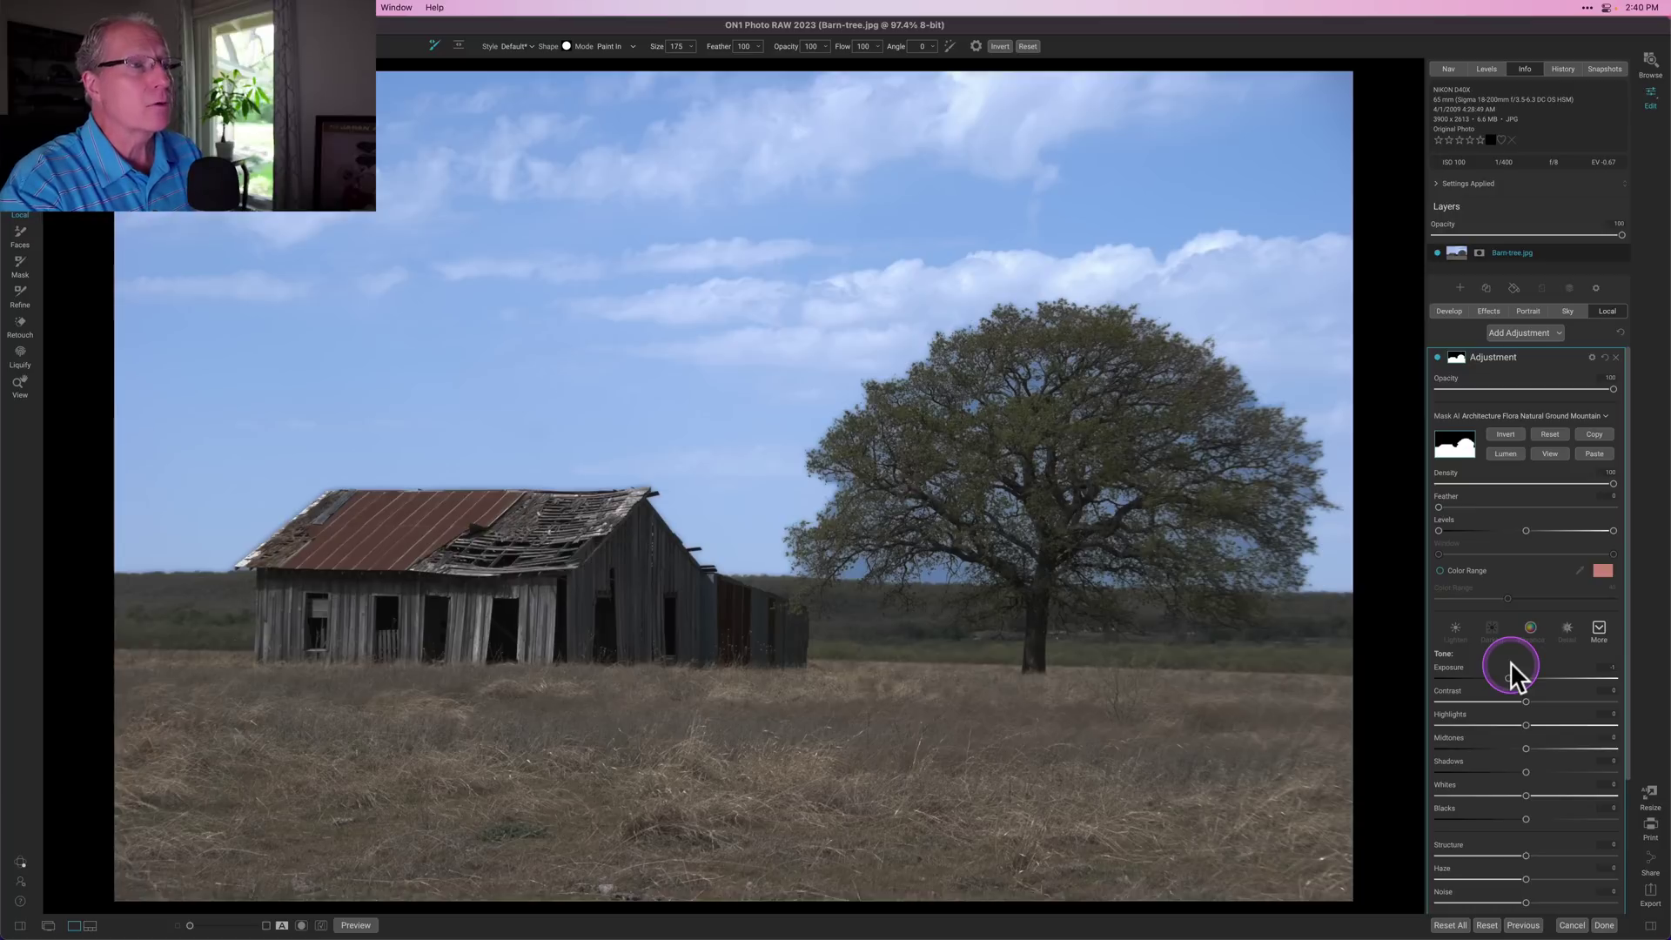
key("super+m")
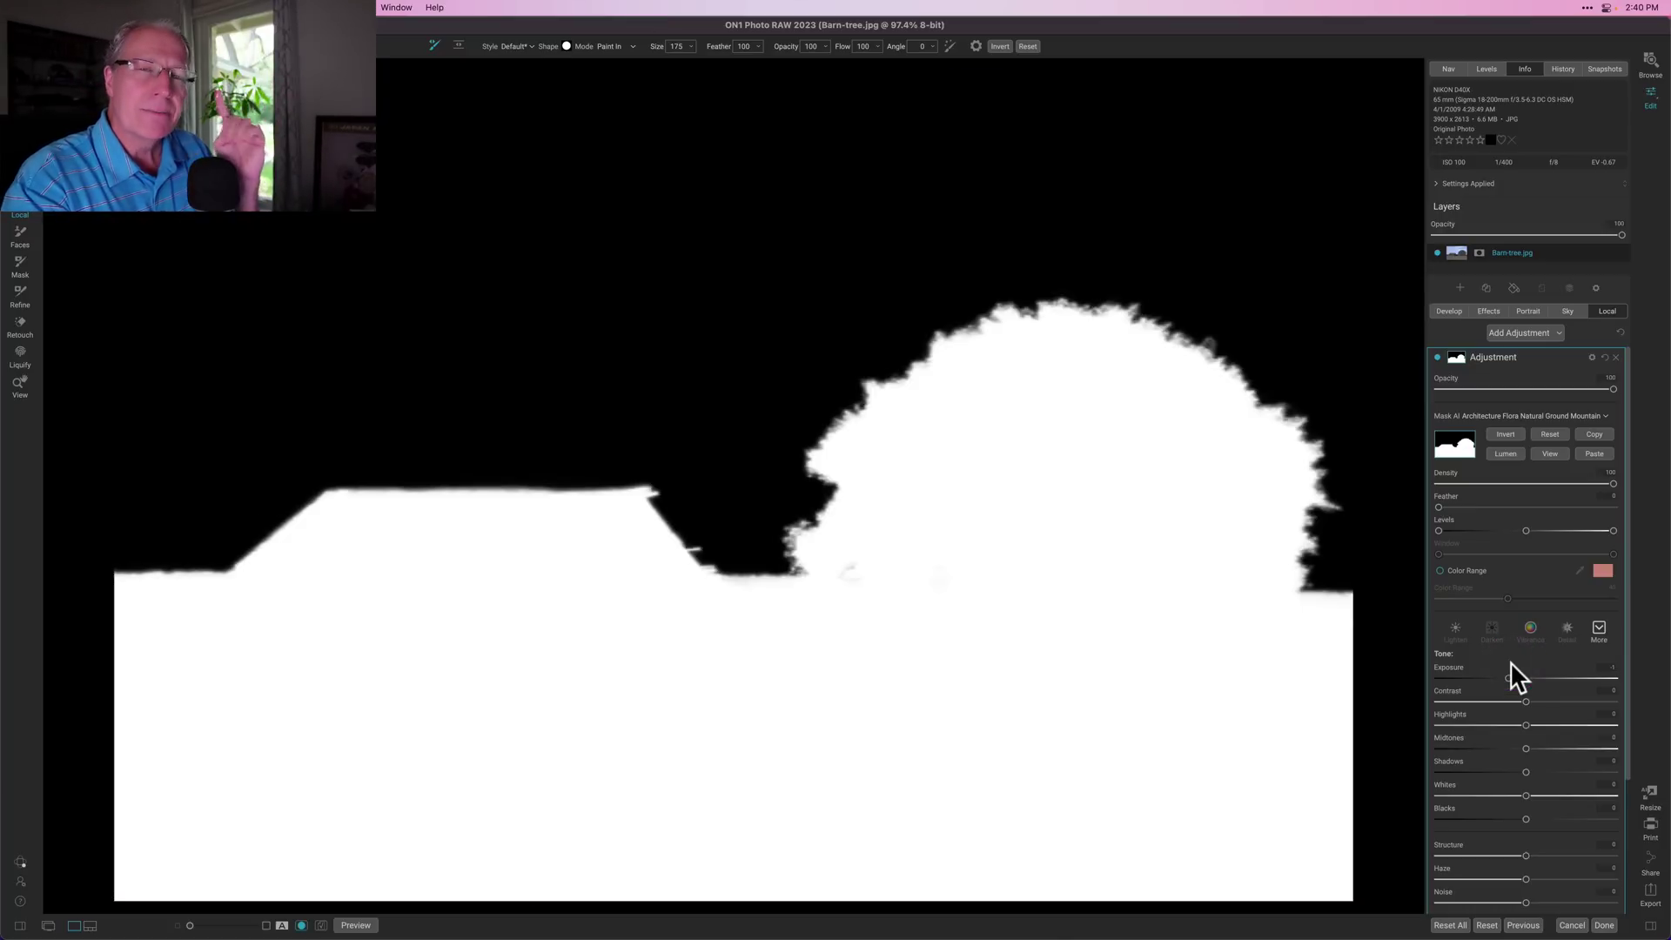
key("super+m")
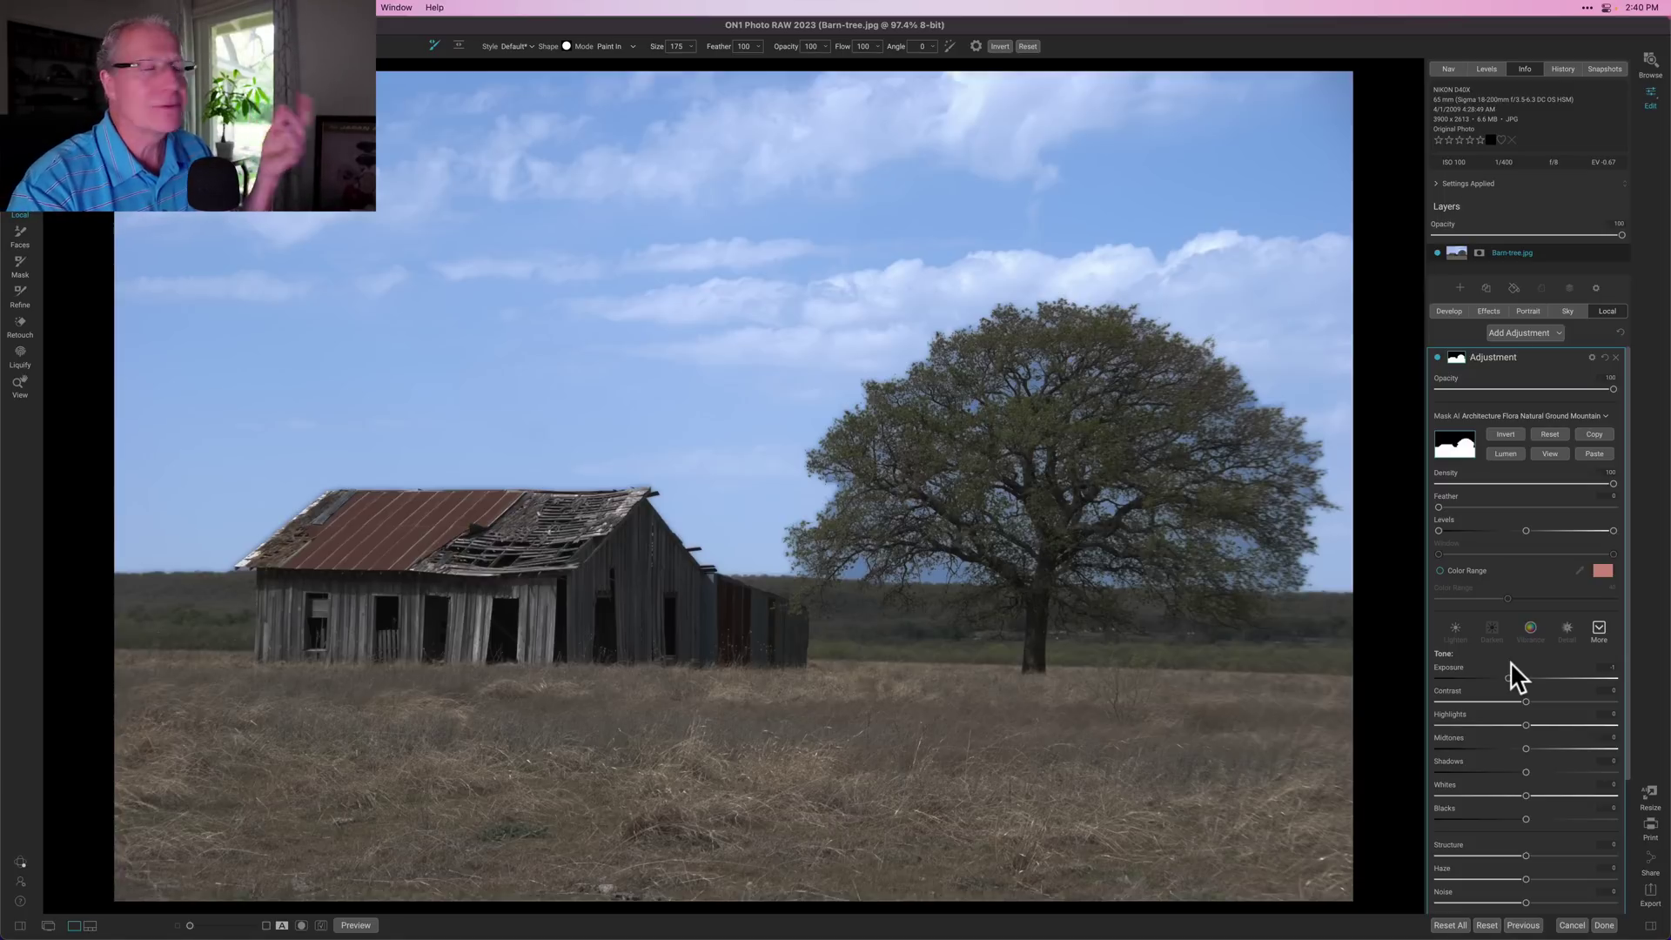
Refine the mask along the tree's left edge with a size-300 Refine brush
left_click(19, 310)
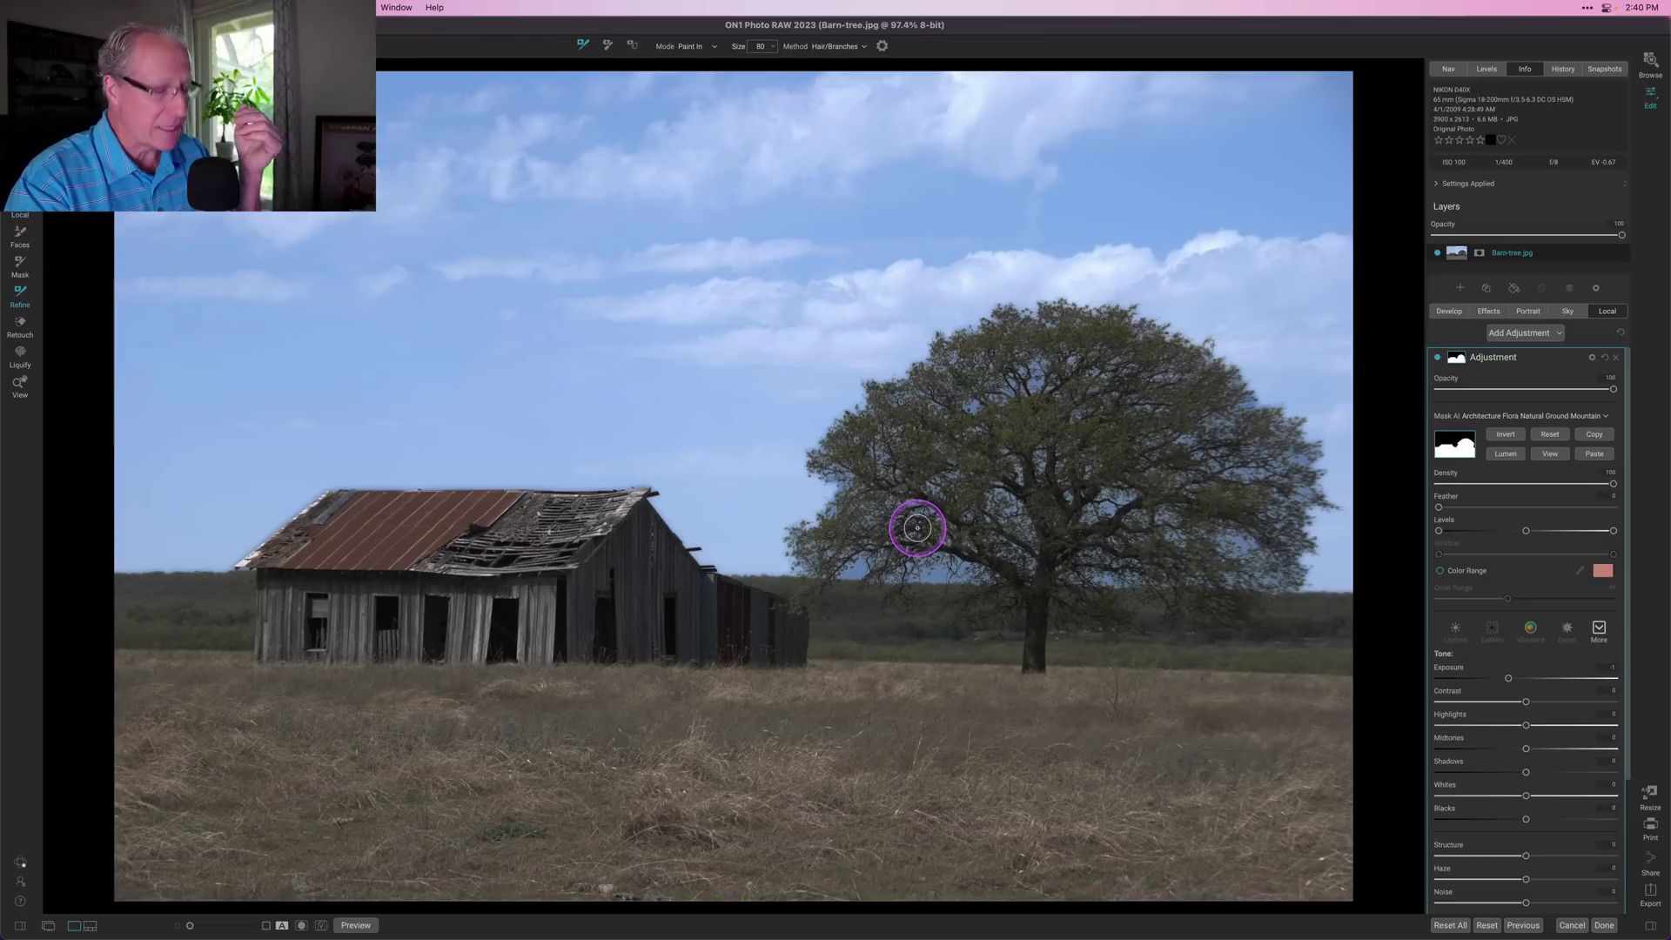
key("bracketright")
key("bracketright")
key("bracketright")
key("bracketright")
key("bracketright")
key("bracketright")
key("bracketright")
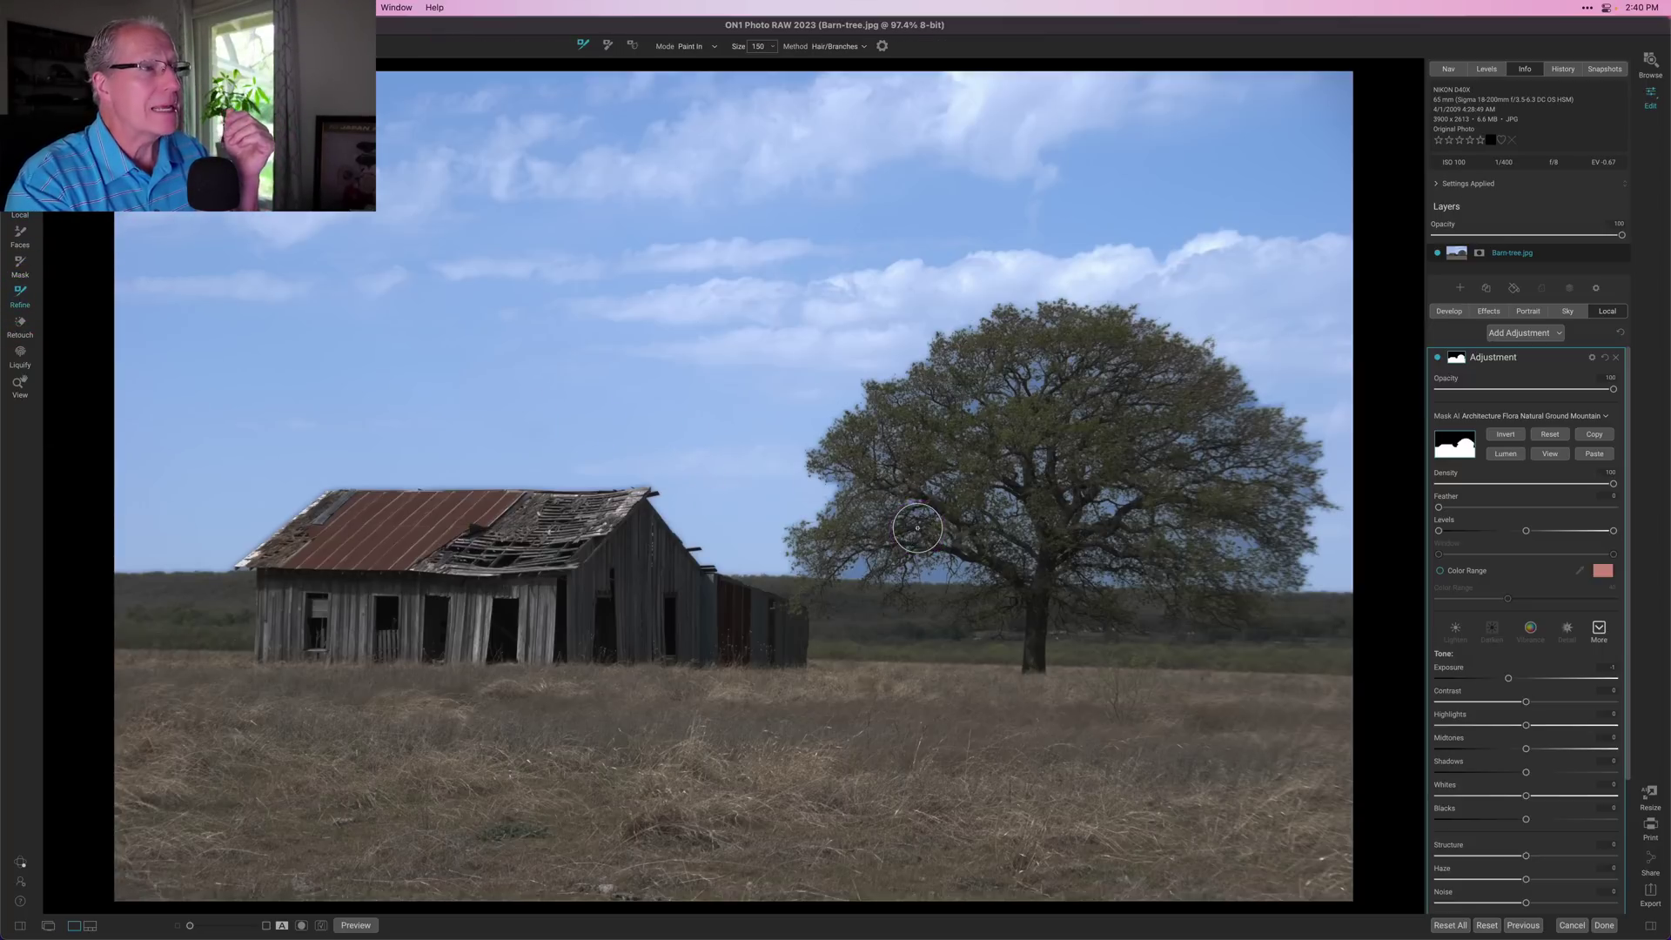
key("bracketright")
key("bracketright")
key("bracketright")
key("bracketright")
key("bracketright")
key("bracketright")
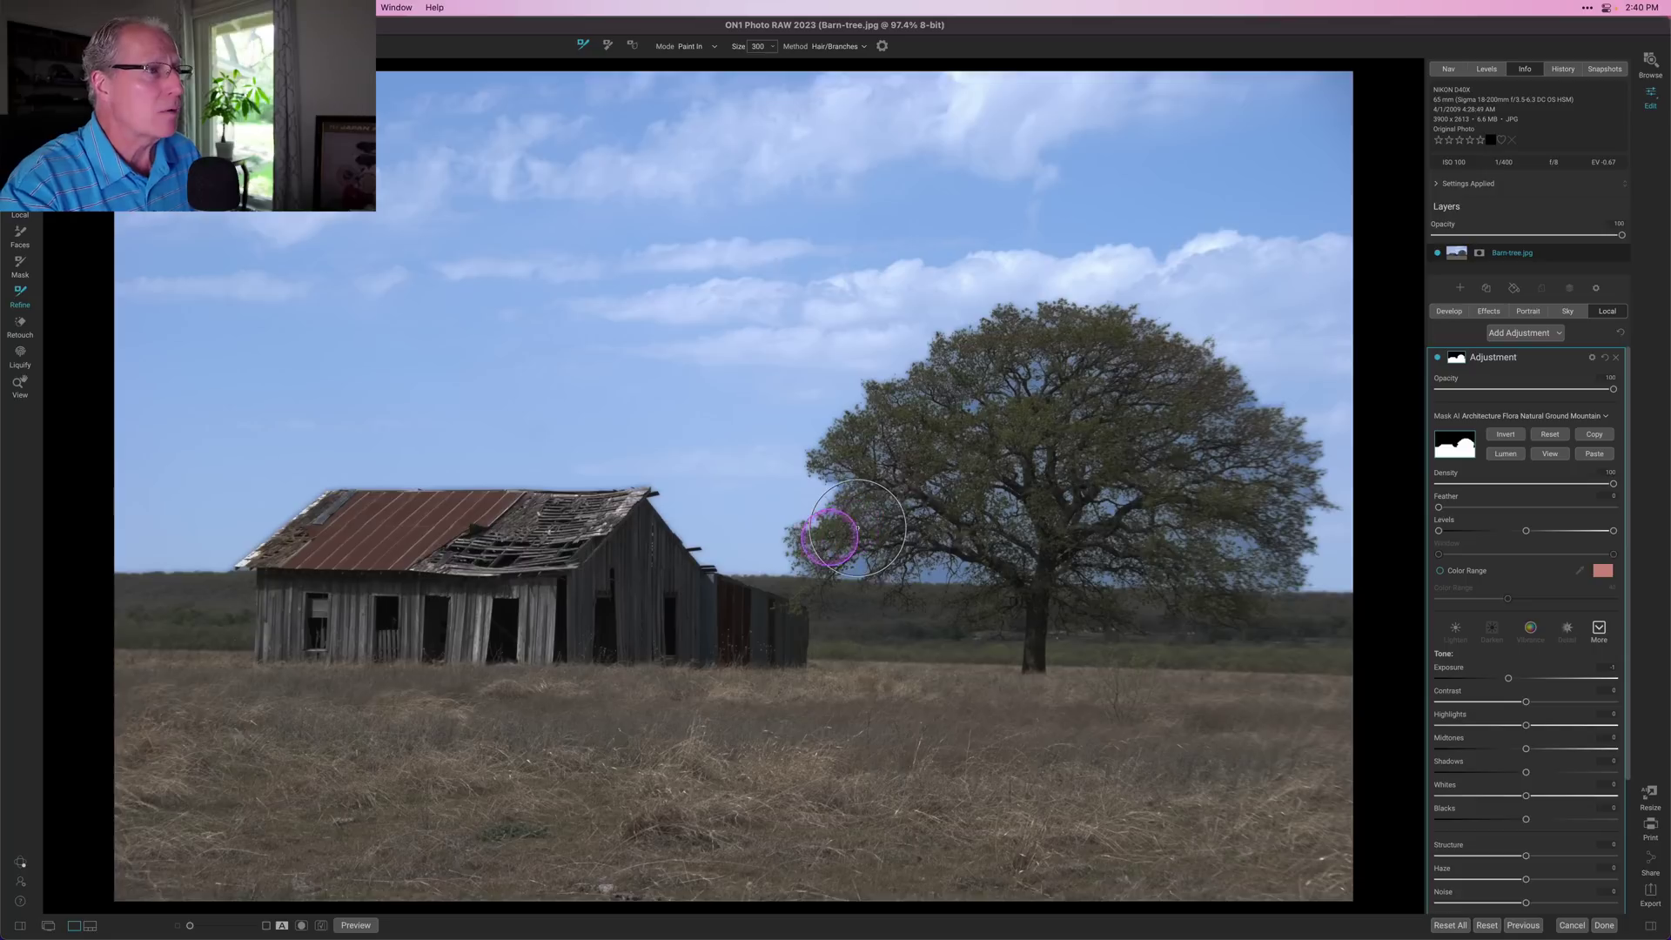
mouse_move(806, 557)
left_mouse_down()
mouse_move(808, 519)
mouse_move(835, 502)
mouse_move(839, 440)
mouse_move(901, 397)
left_mouse_up()
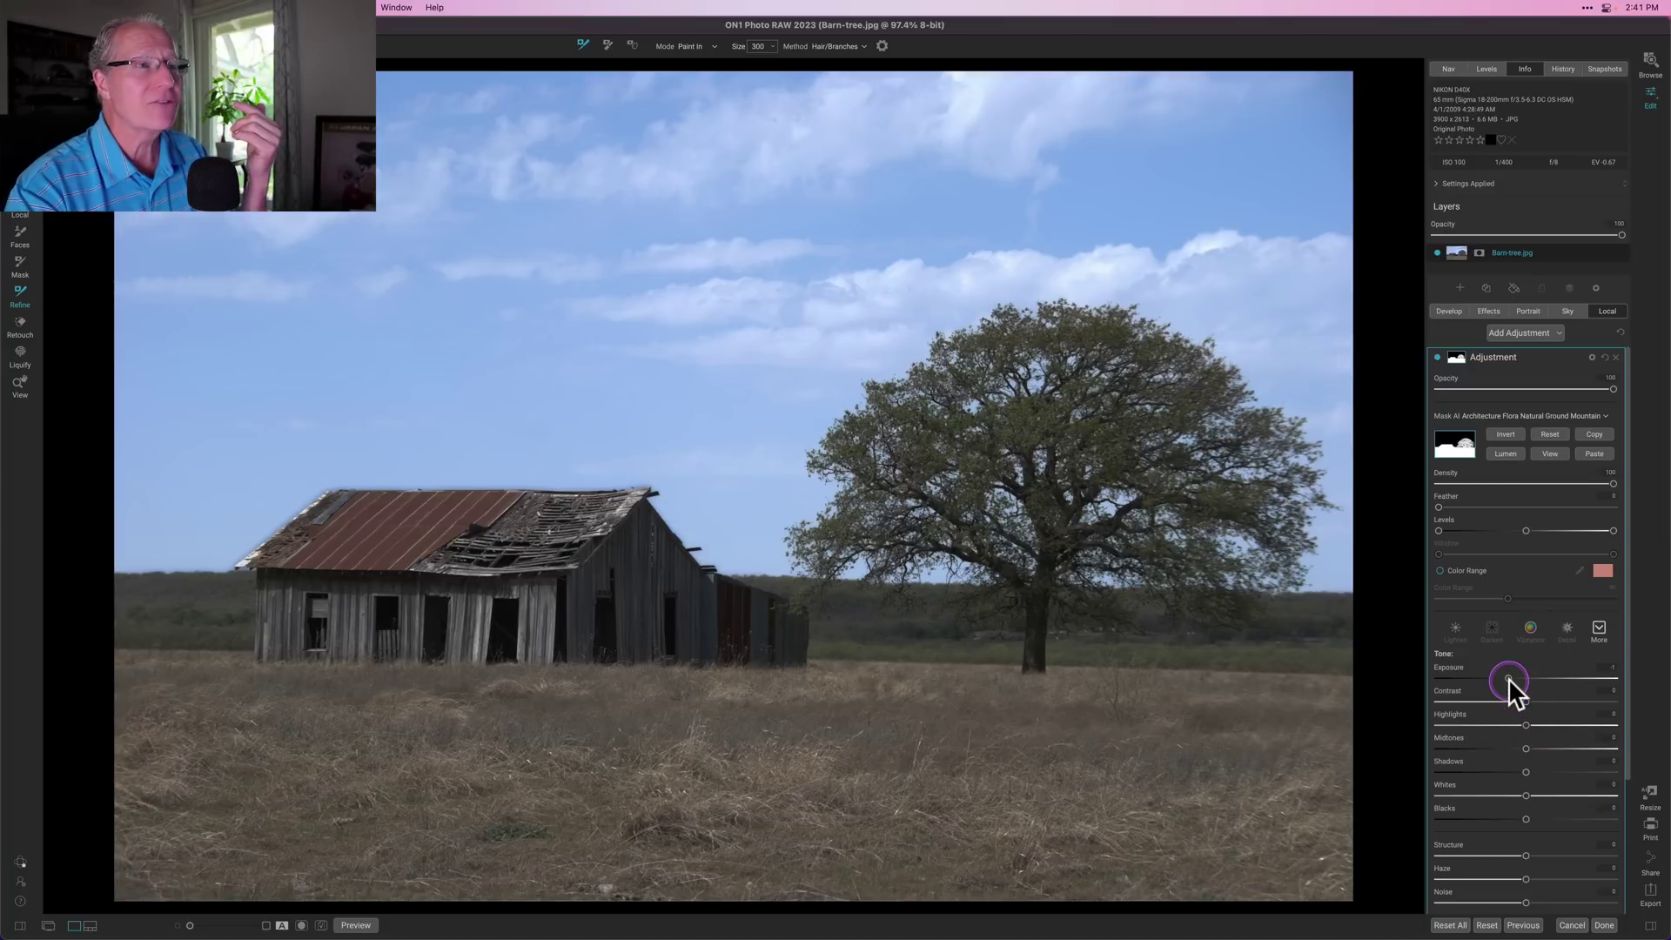
Darken the masked land to Exposure -1.45 and check the mask in black and white
left_click_drag(1508, 677, 1492, 678)
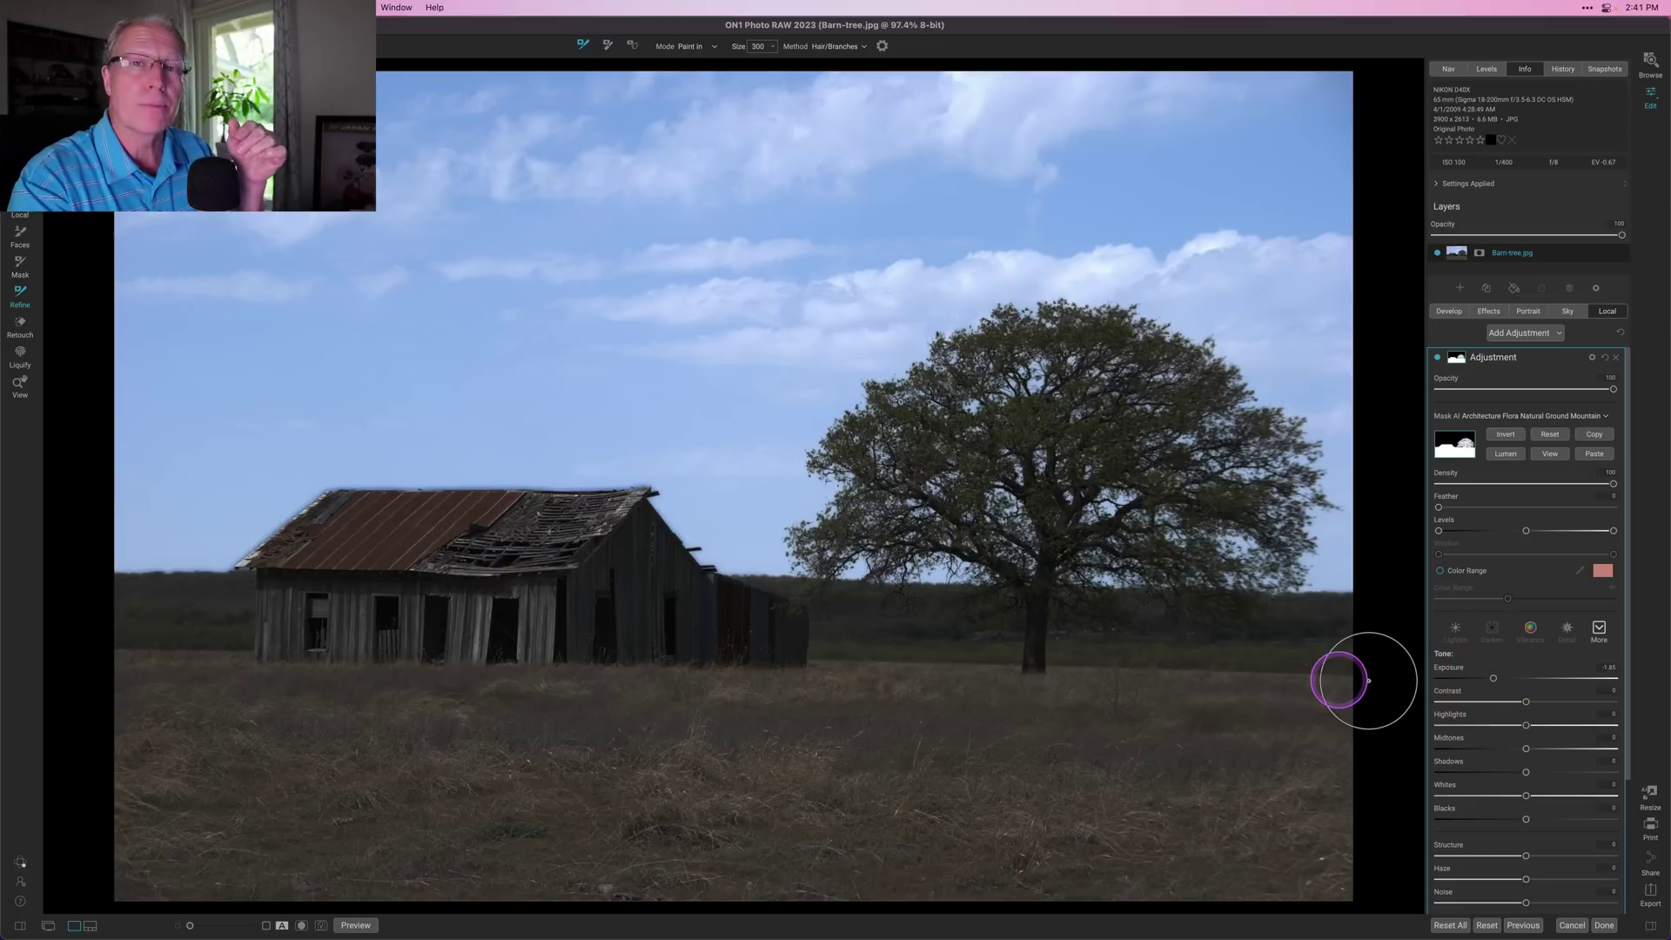
key("o")
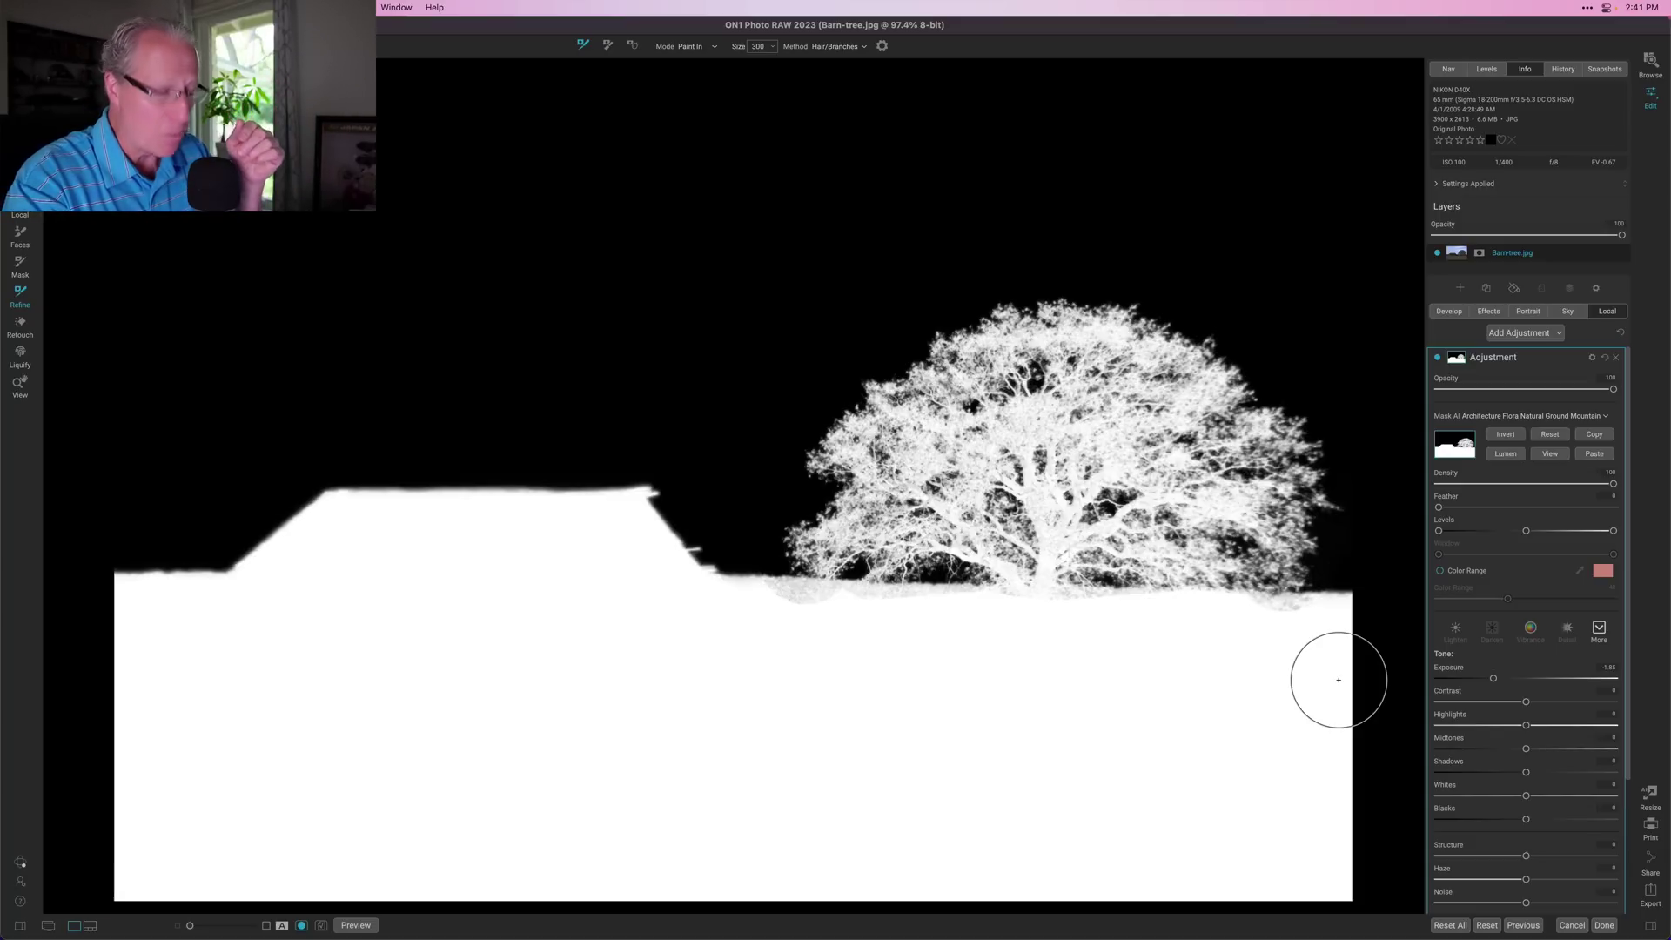
key("super+m")
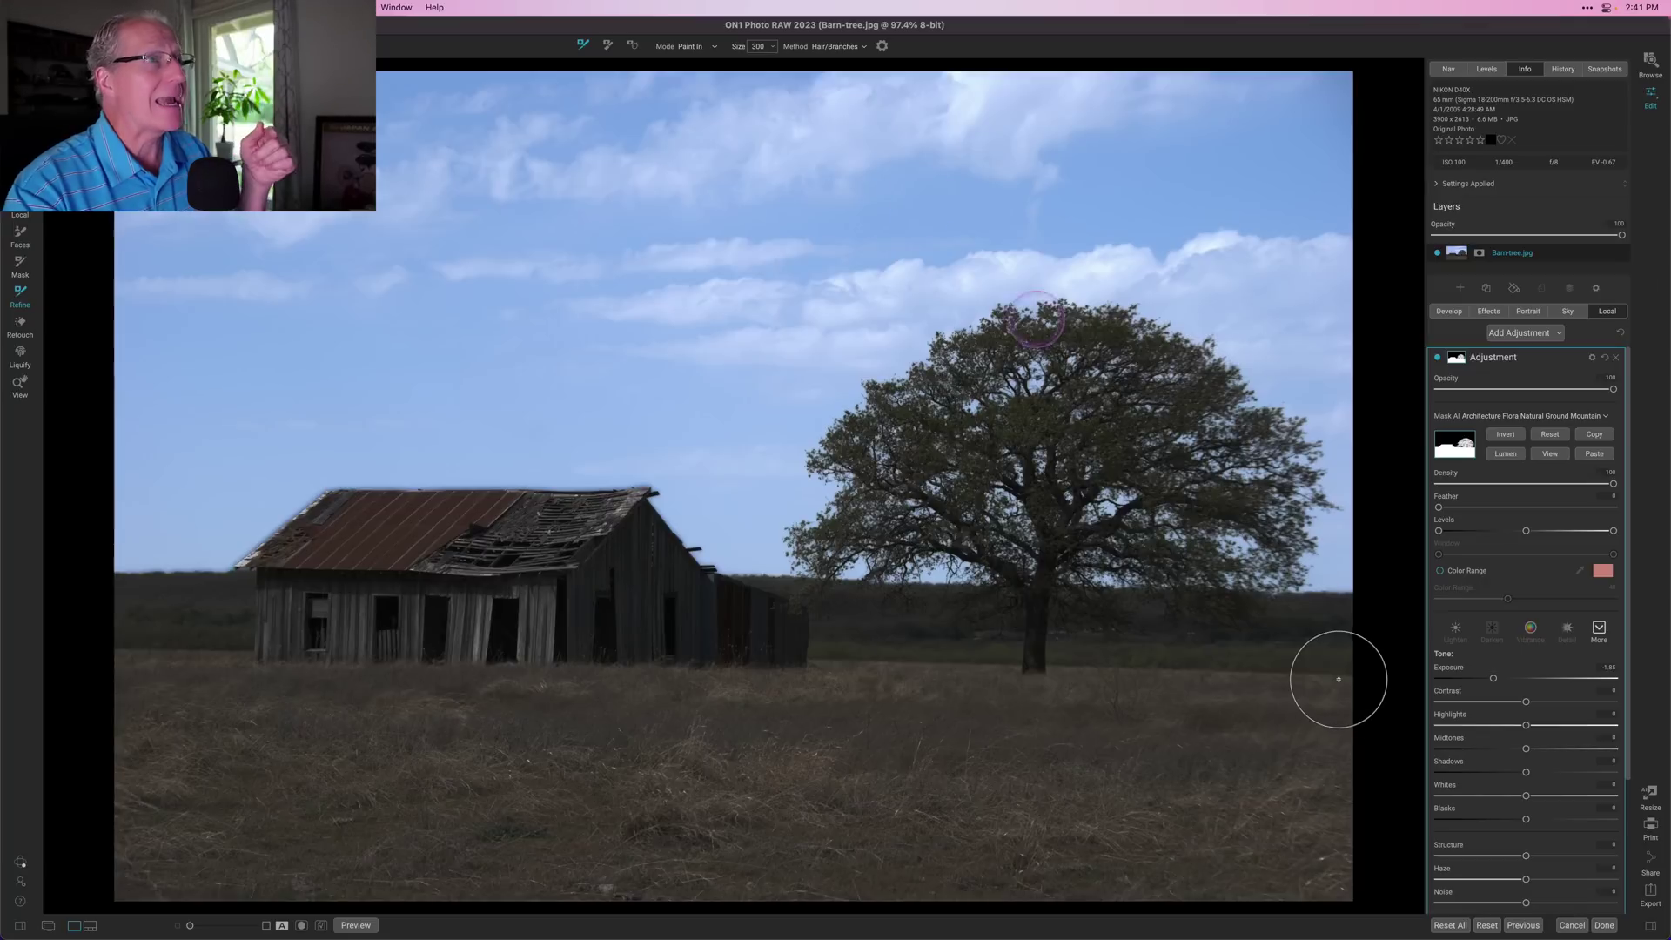
Keep Hair/Branches as the refine method and refine the mask along the tree's right edge
left_click(846, 47)
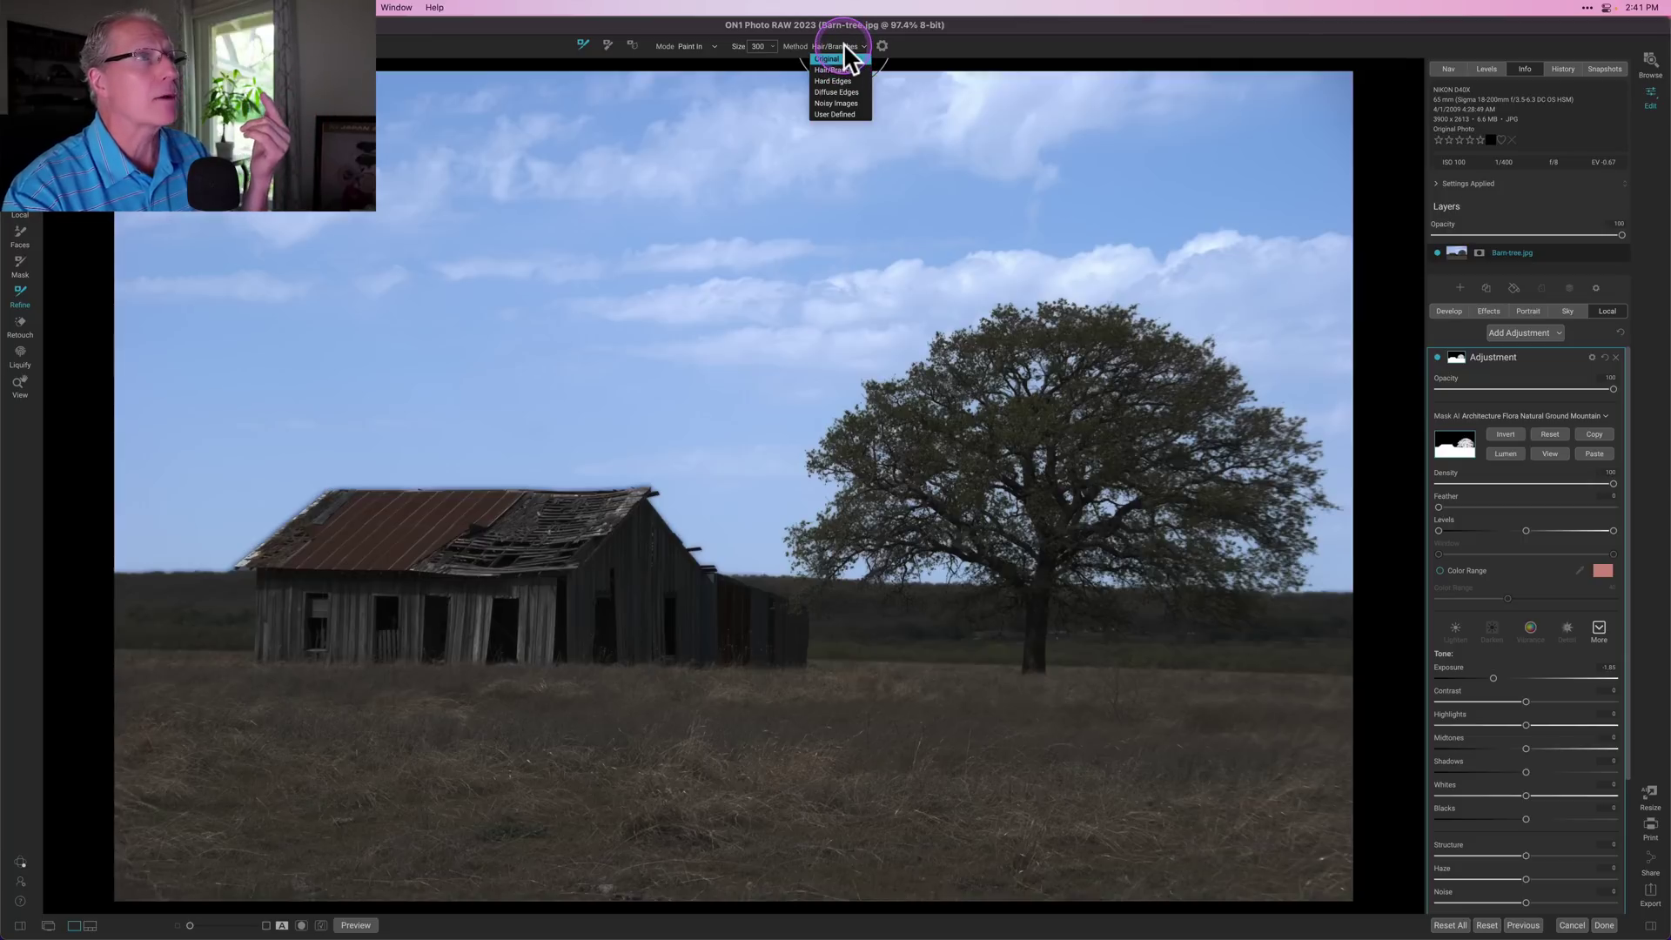
left_click(844, 69)
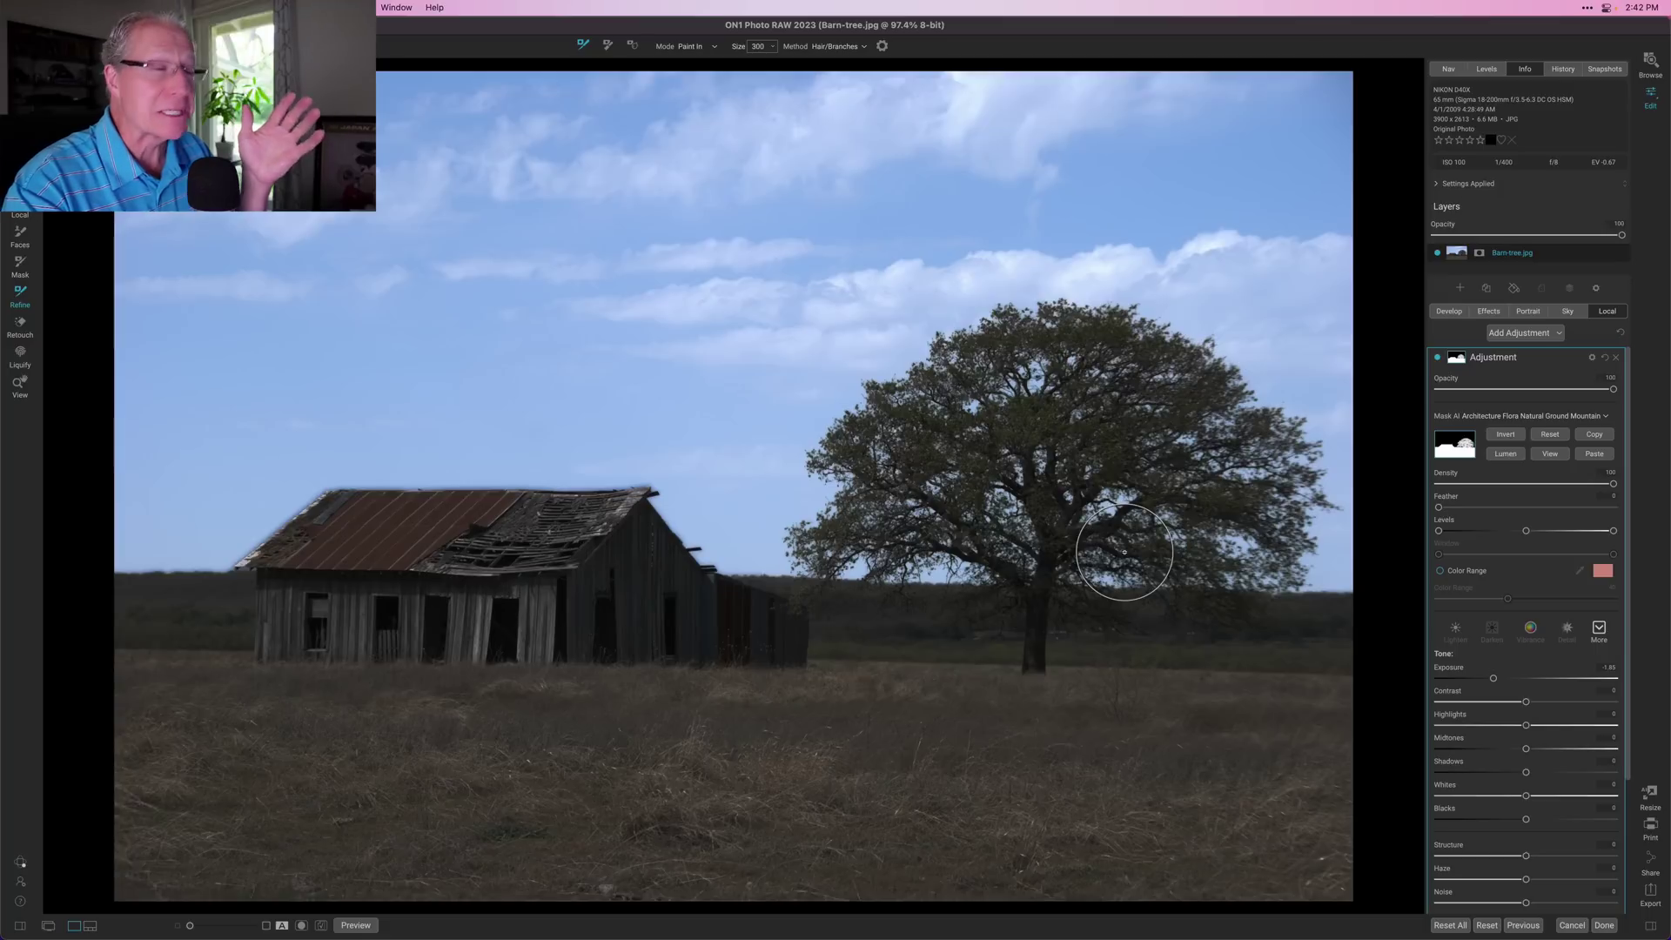
mouse_move(1365, 542)
left_mouse_down()
mouse_move(1341, 538)
mouse_move(1381, 526)
left_mouse_up()
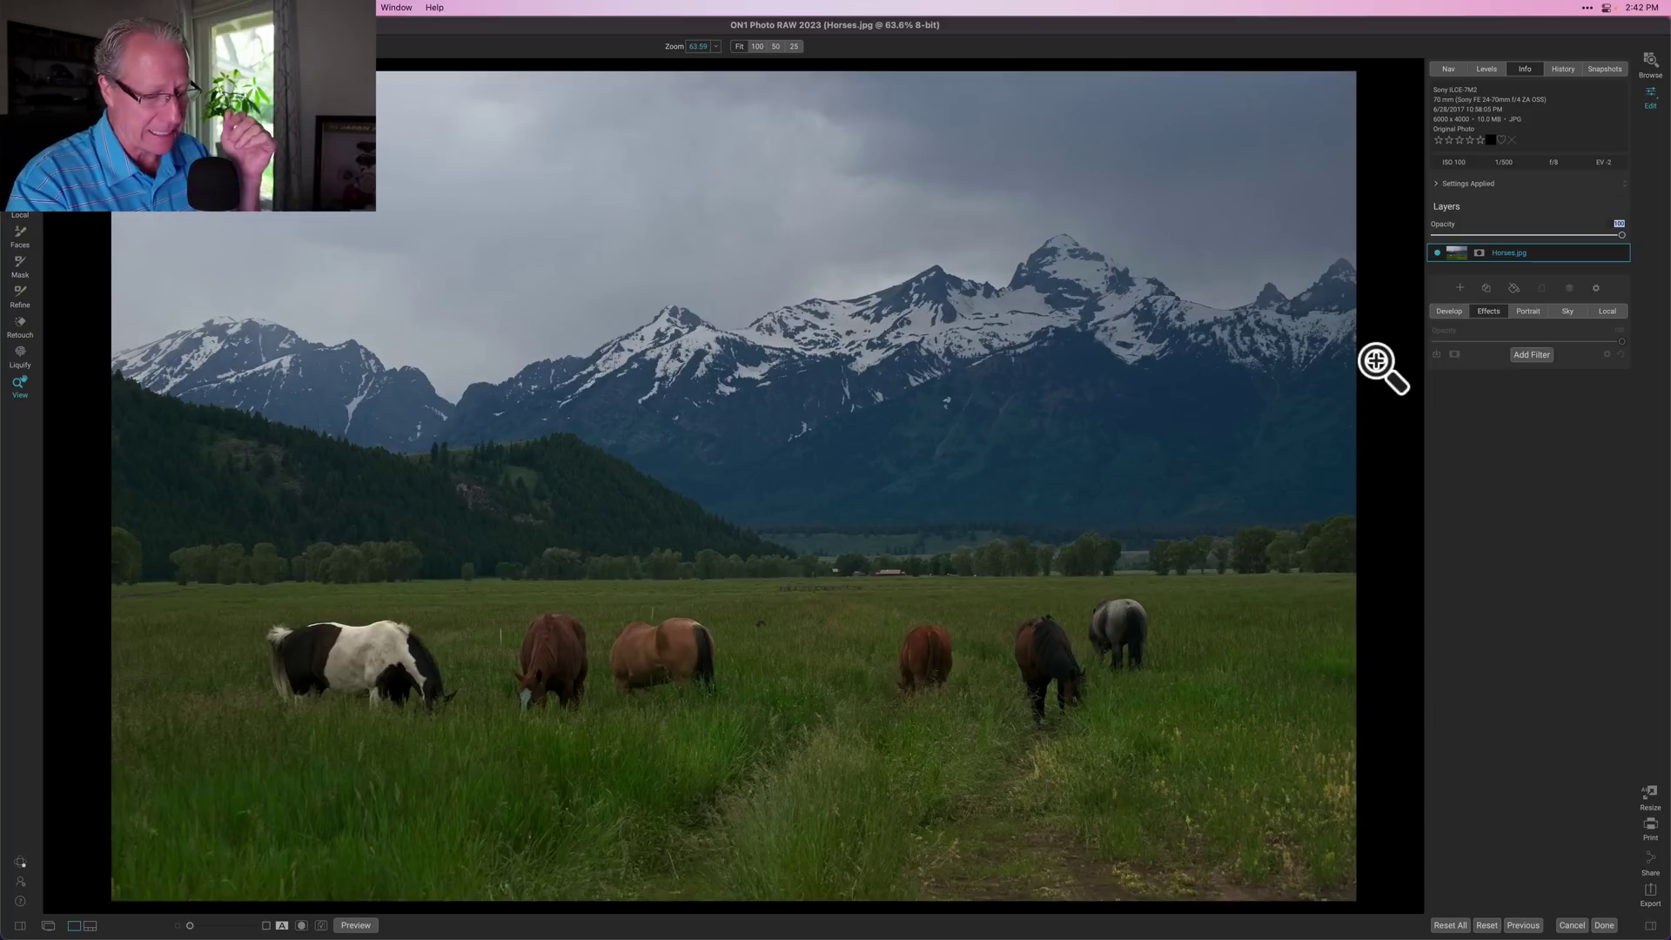
Compare with the original, then add a Tone Enhancer filter masked to the Foreground
key("super+p")
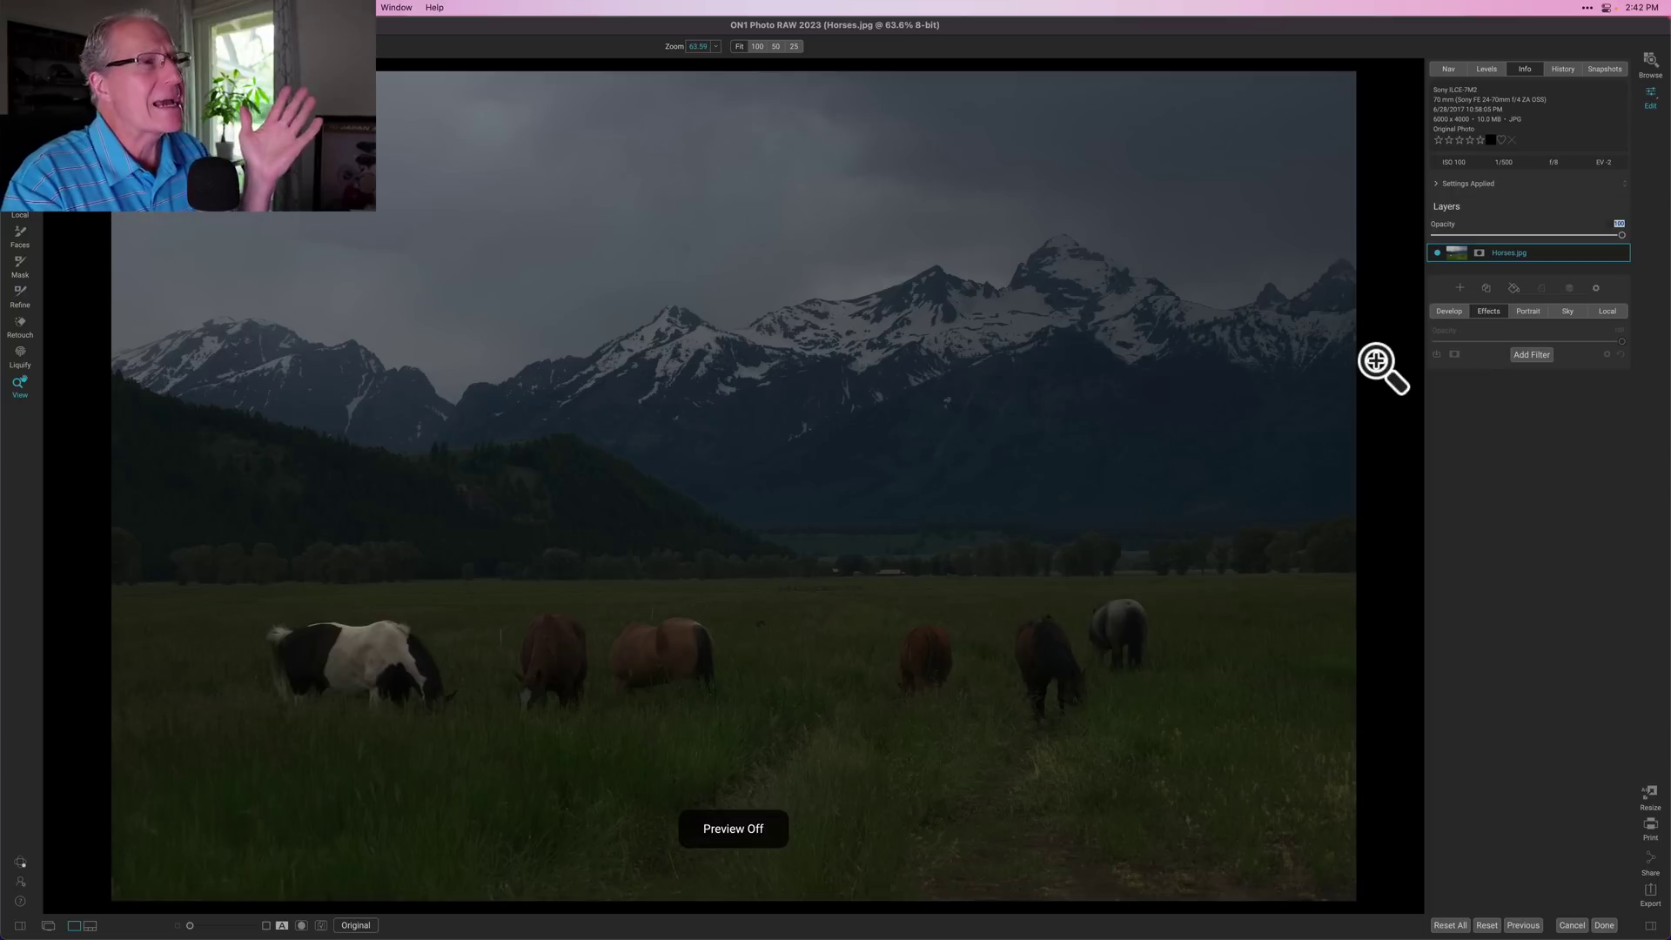
key("super+p")
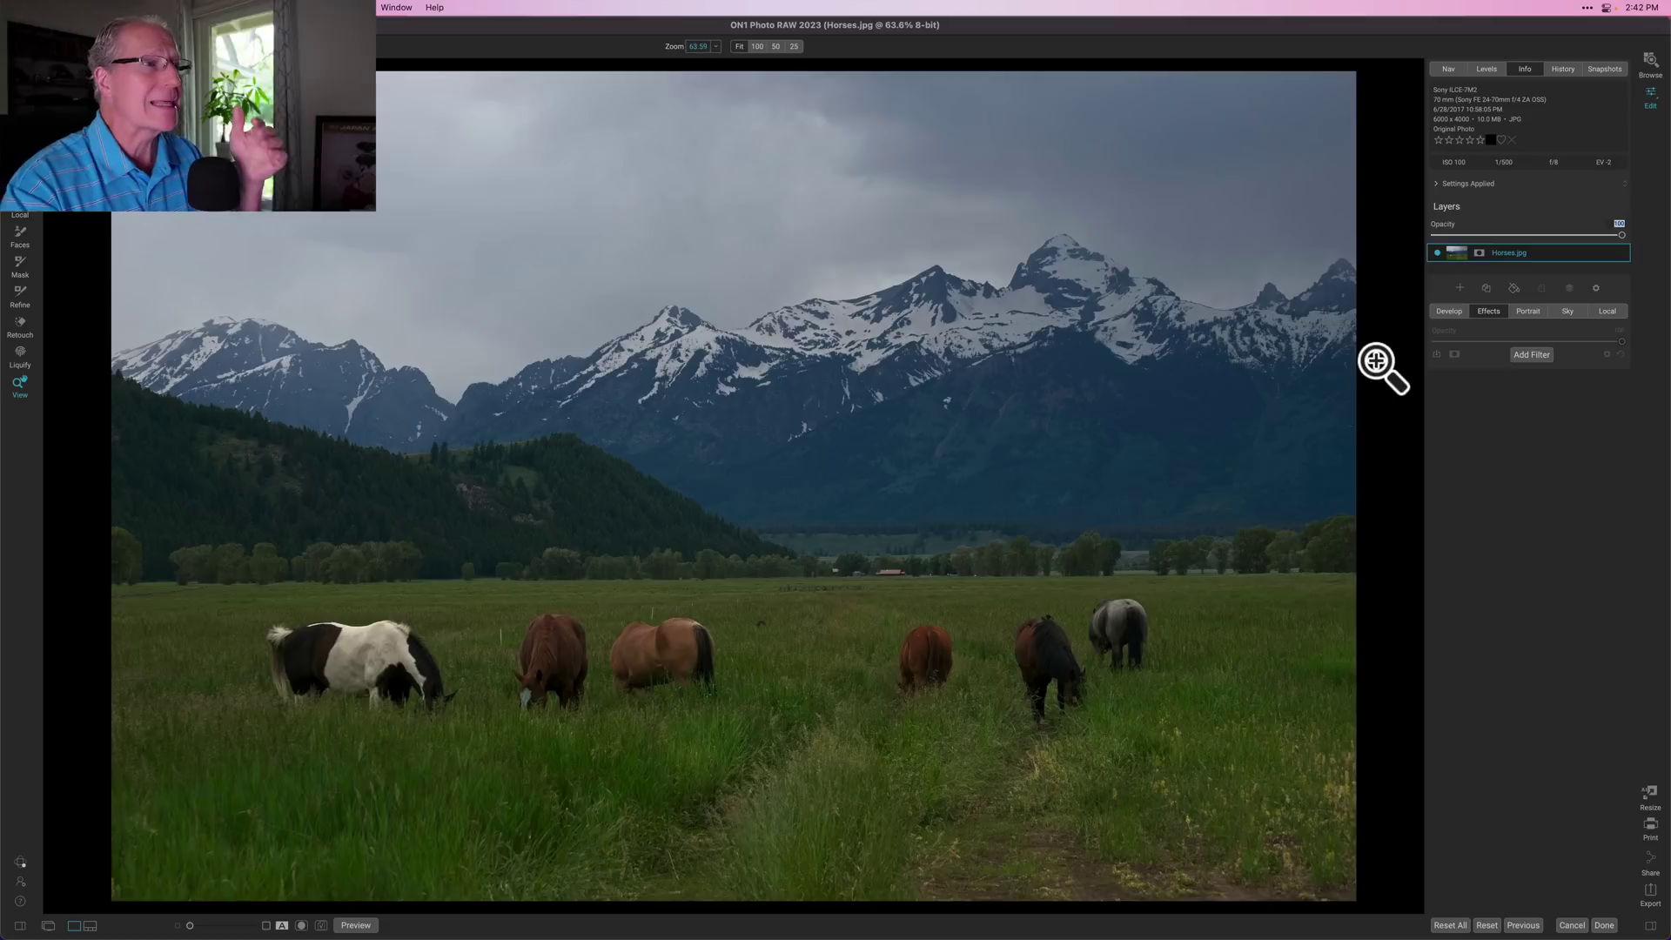
left_click(1536, 371)
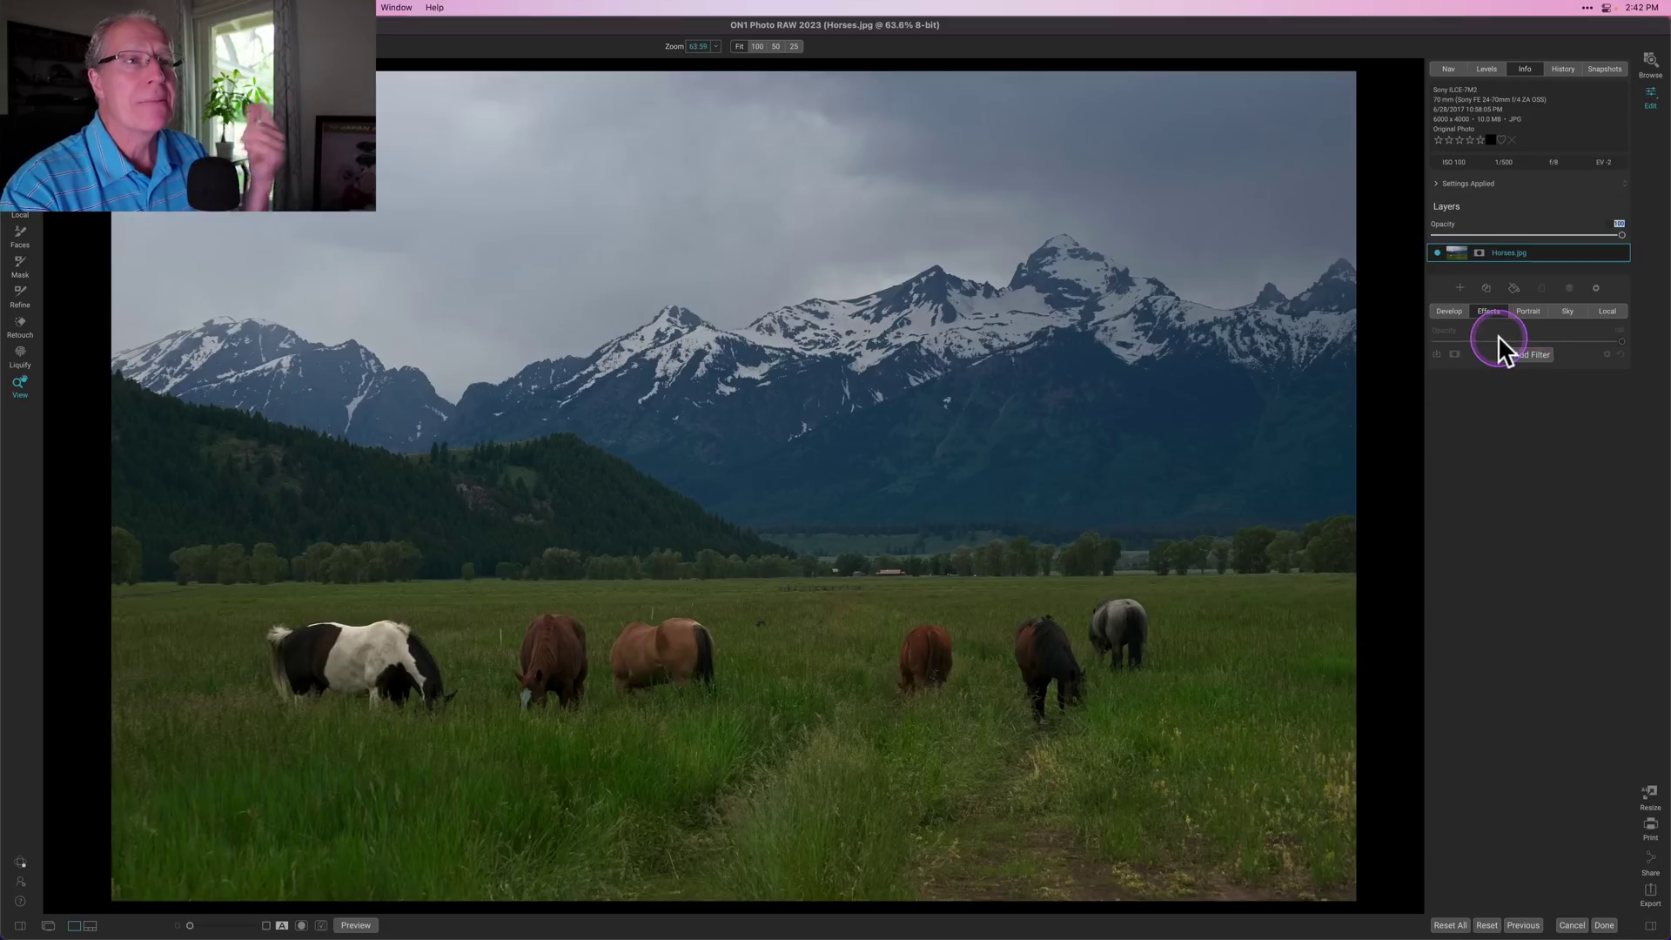
left_click(1539, 355)
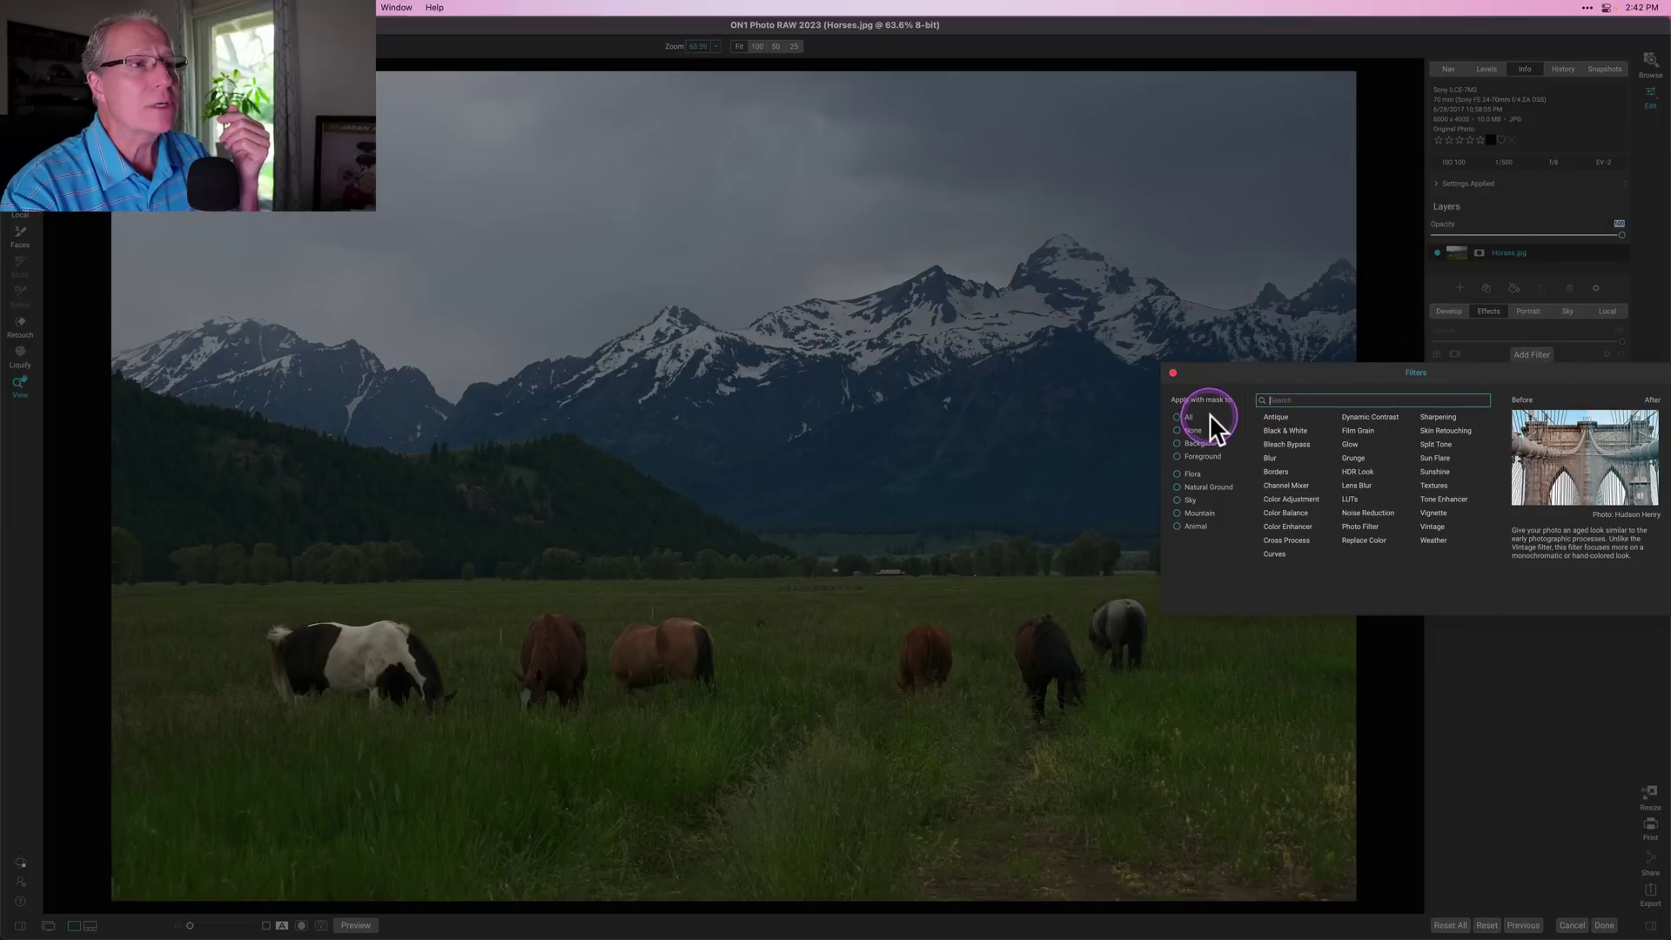
mouse_move(1202, 442)
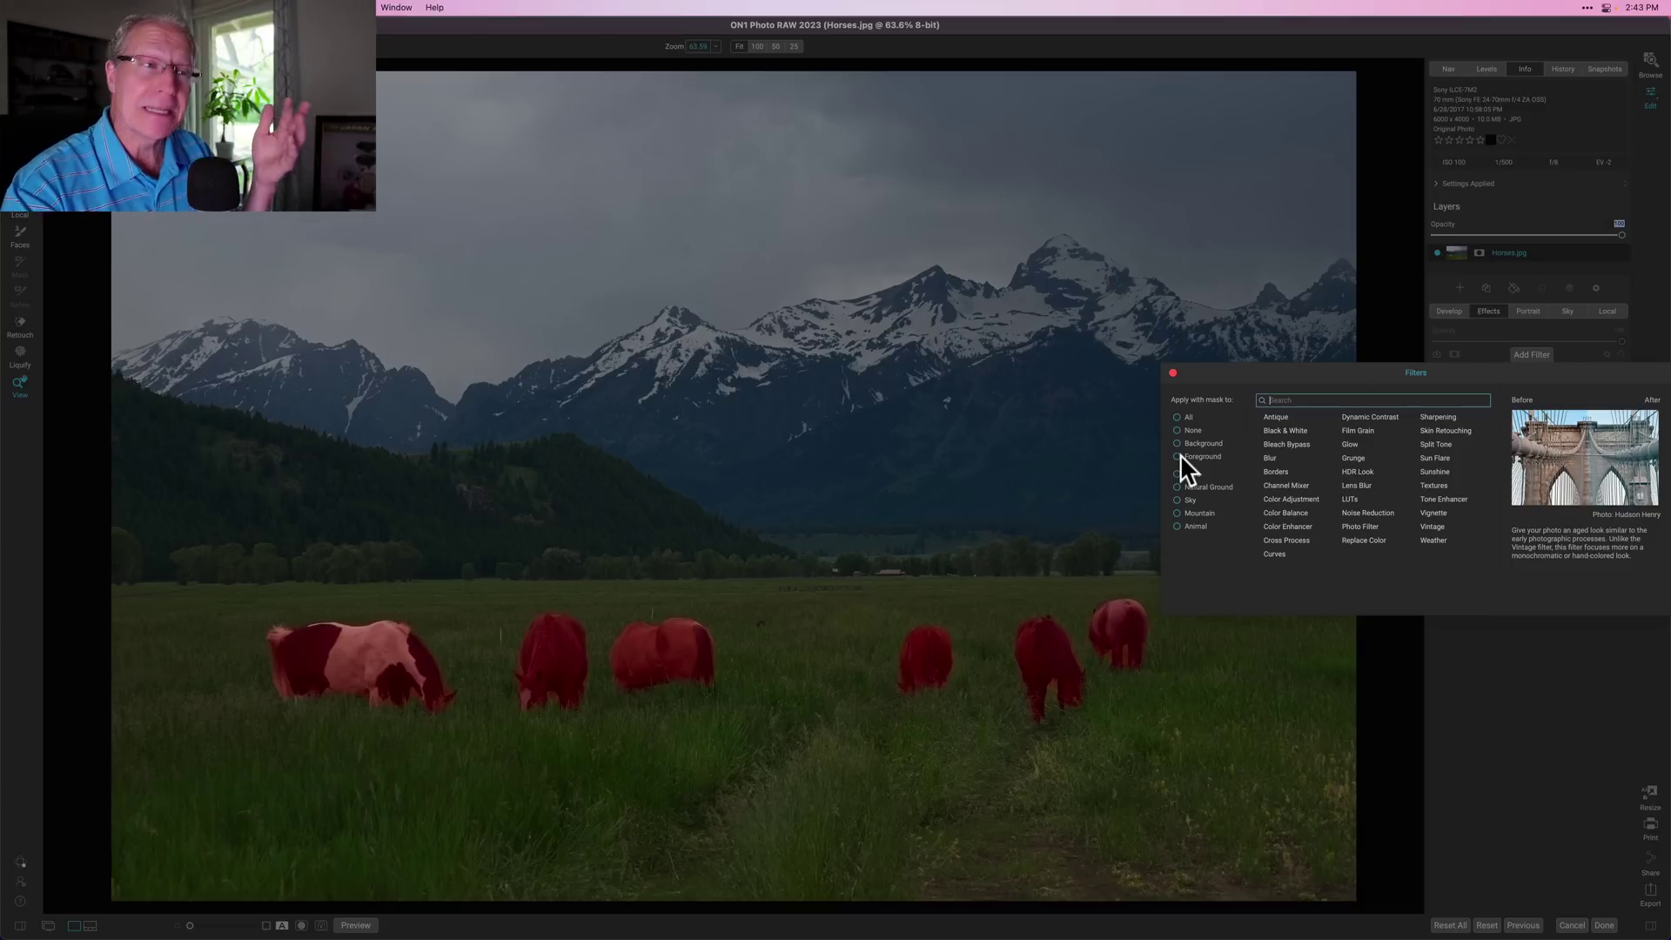
left_click(1179, 456)
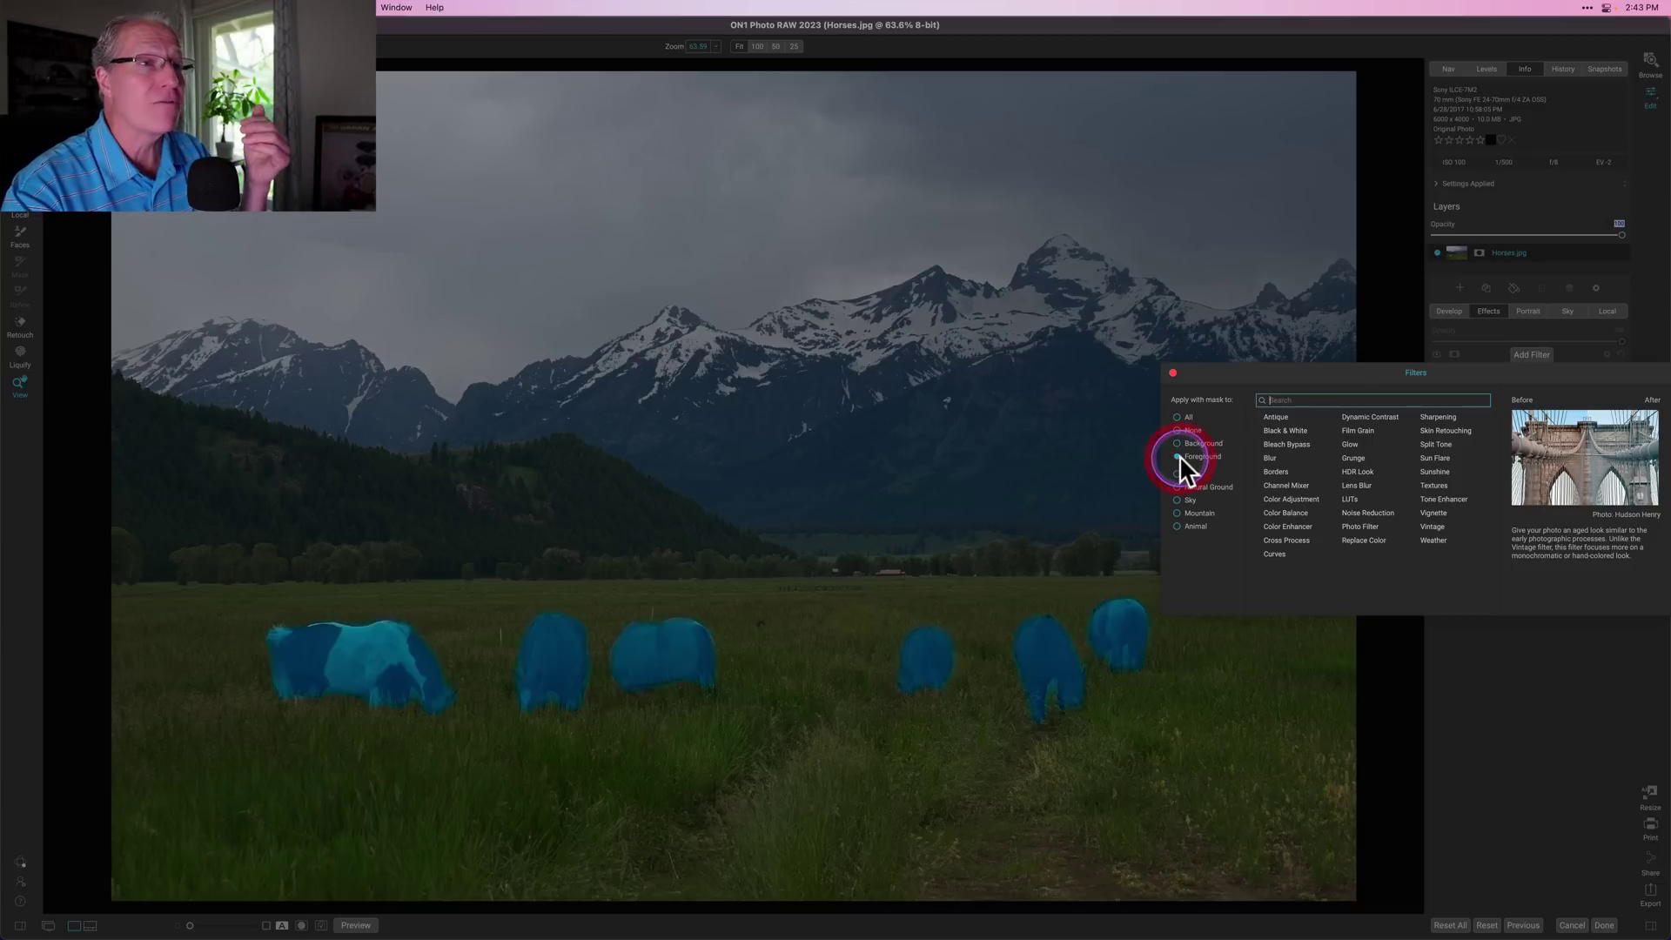
left_click(1445, 503)
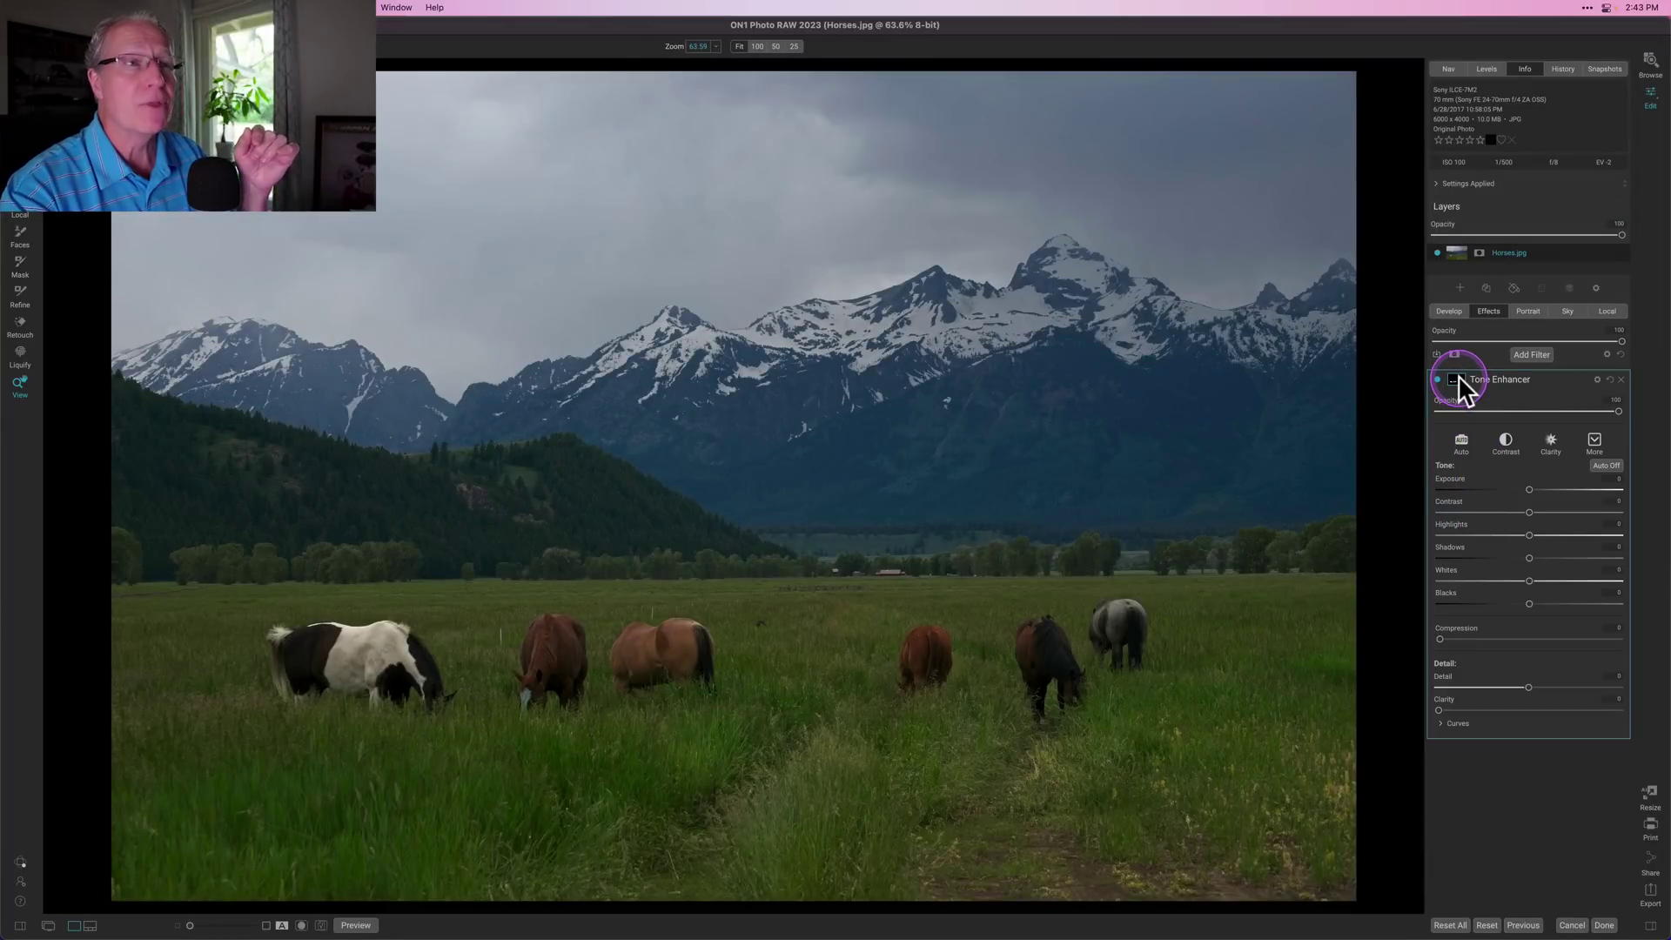
Check the horse mask, then raise the Tone Enhancer Exposure slightly
key("super+m")
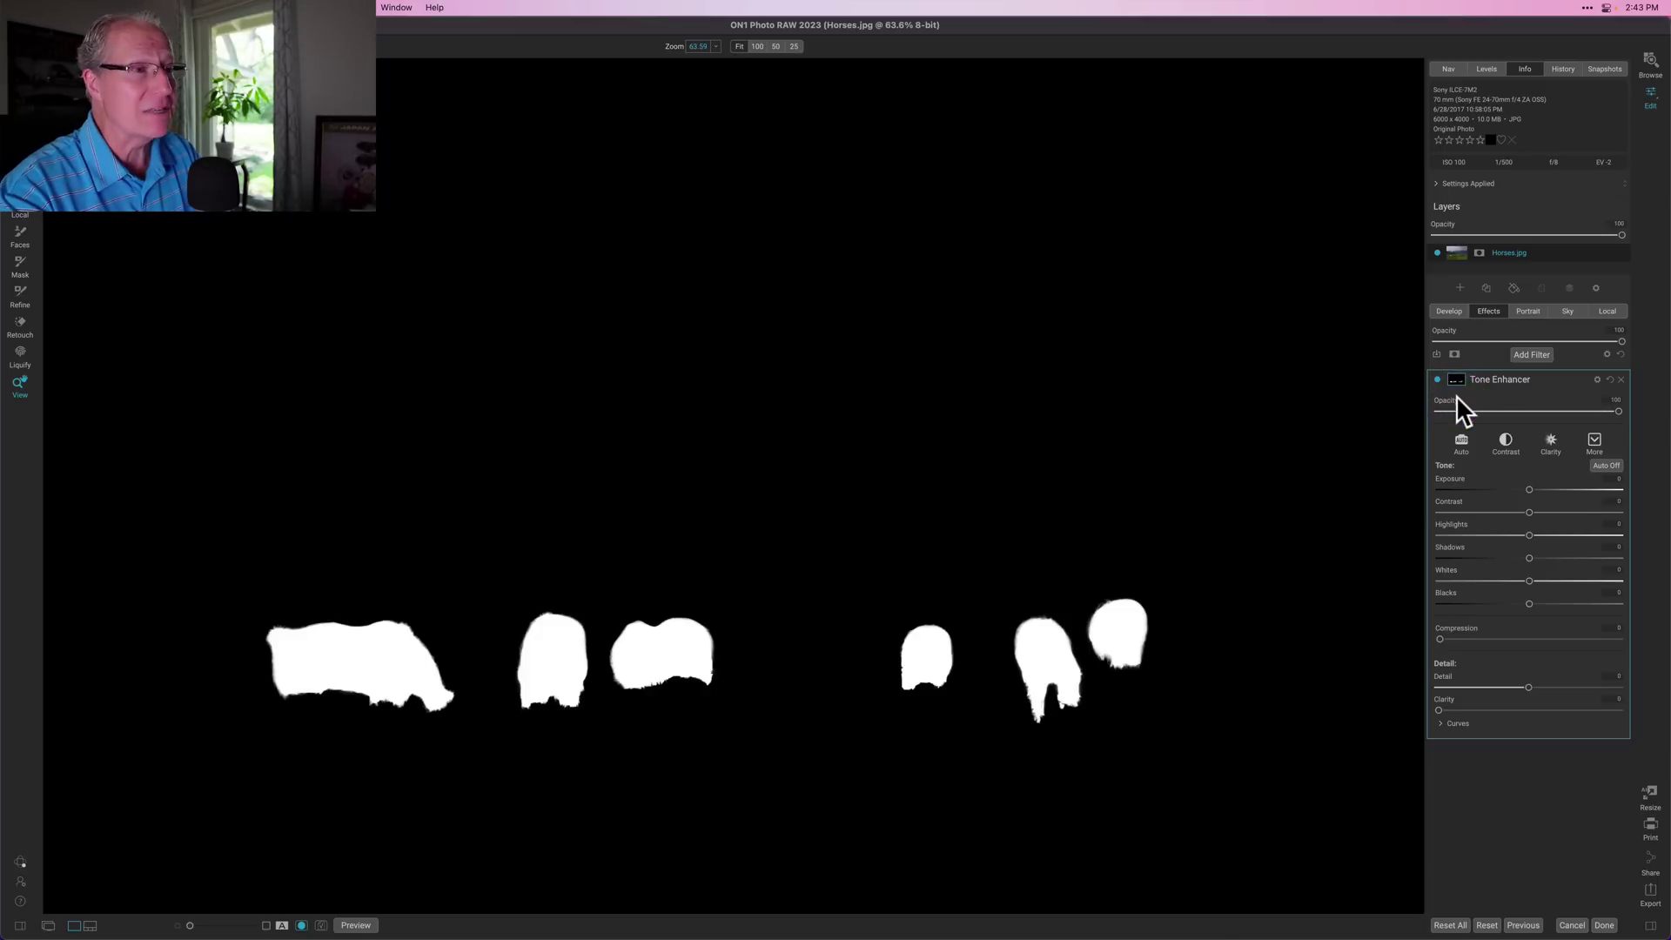
key("super+m")
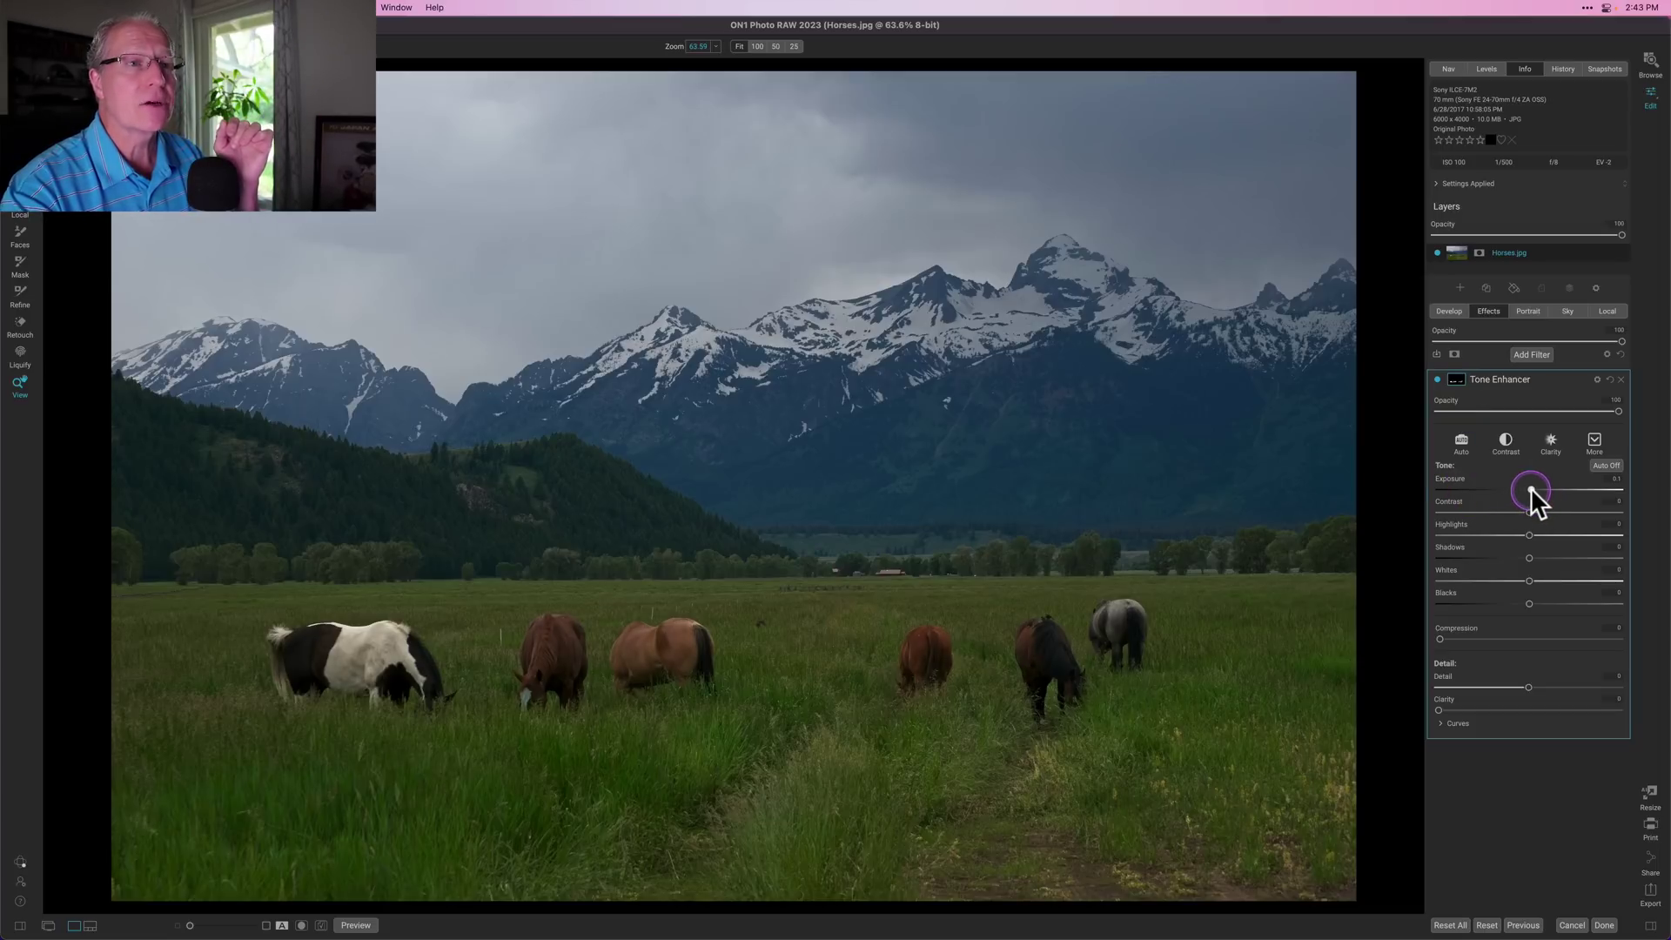
left_click_drag(1536, 489, 1538, 490)
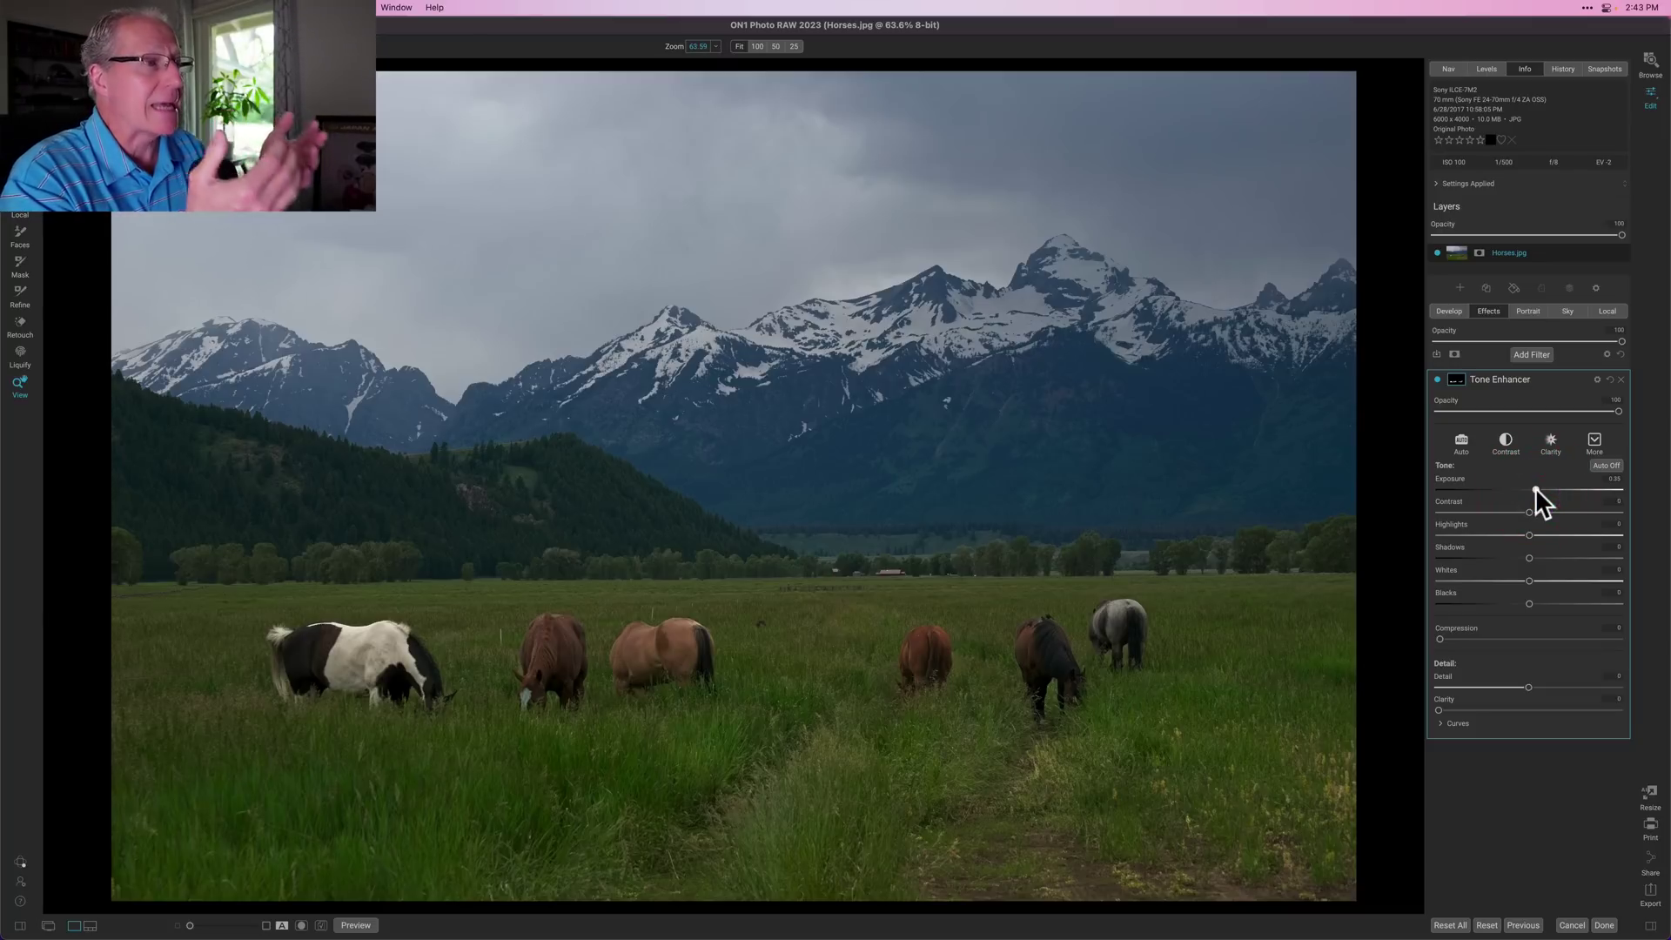
Apply a Mask AI Foreground mask to the Tone Enhancer filter
left_click(1456, 380)
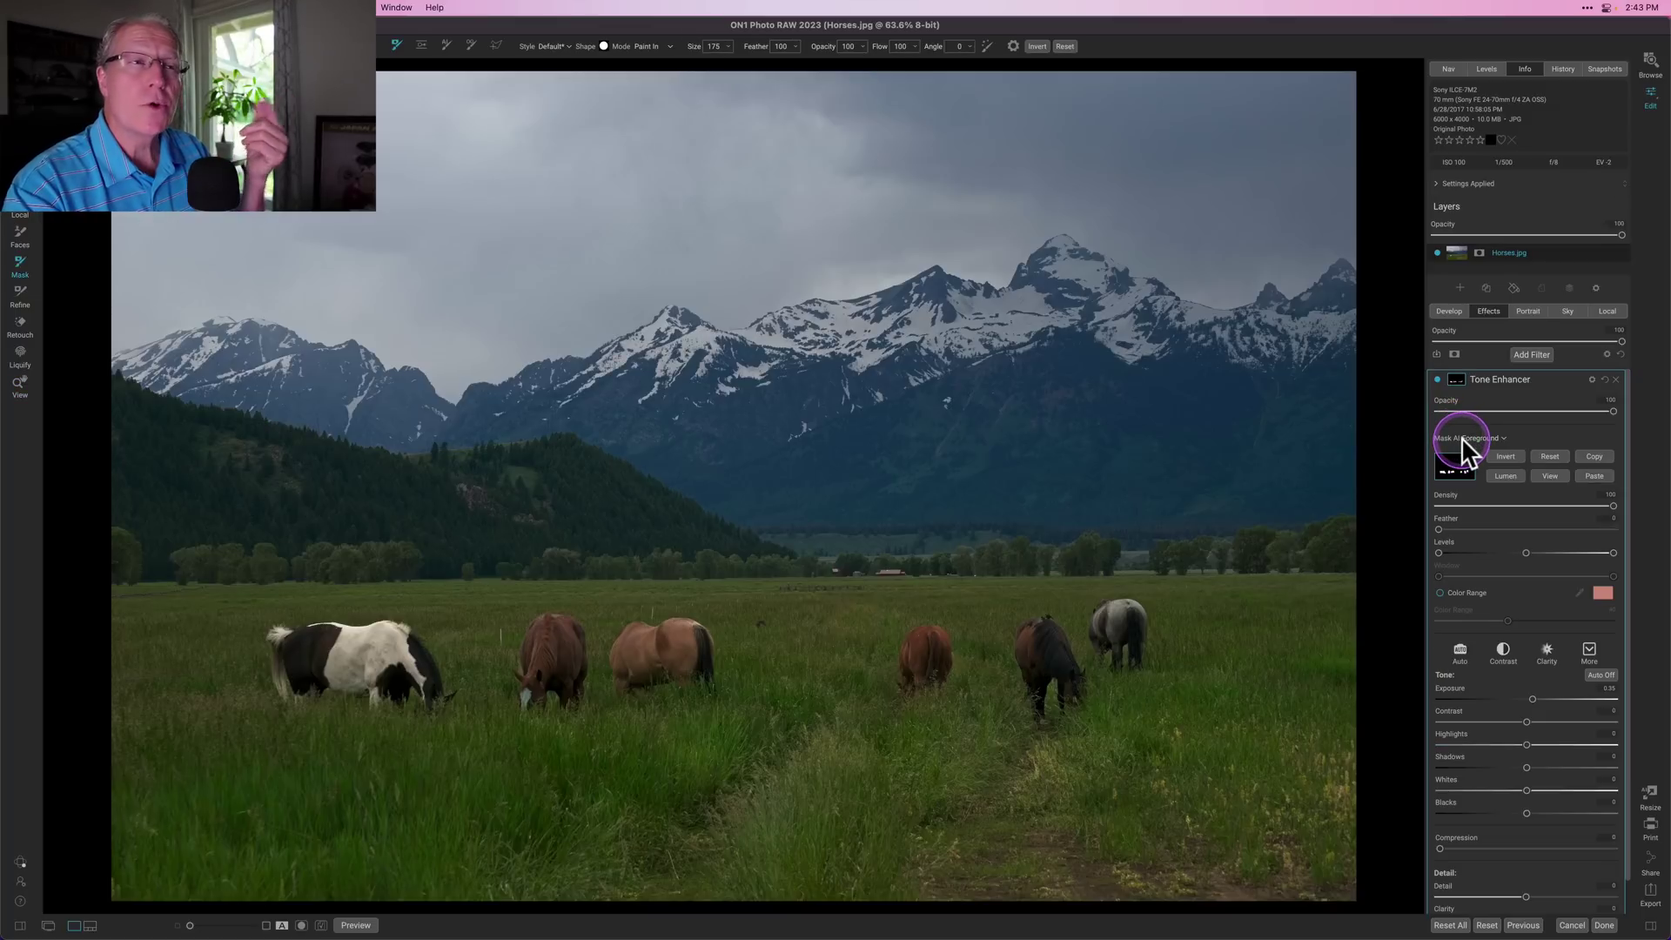
left_click(1468, 438)
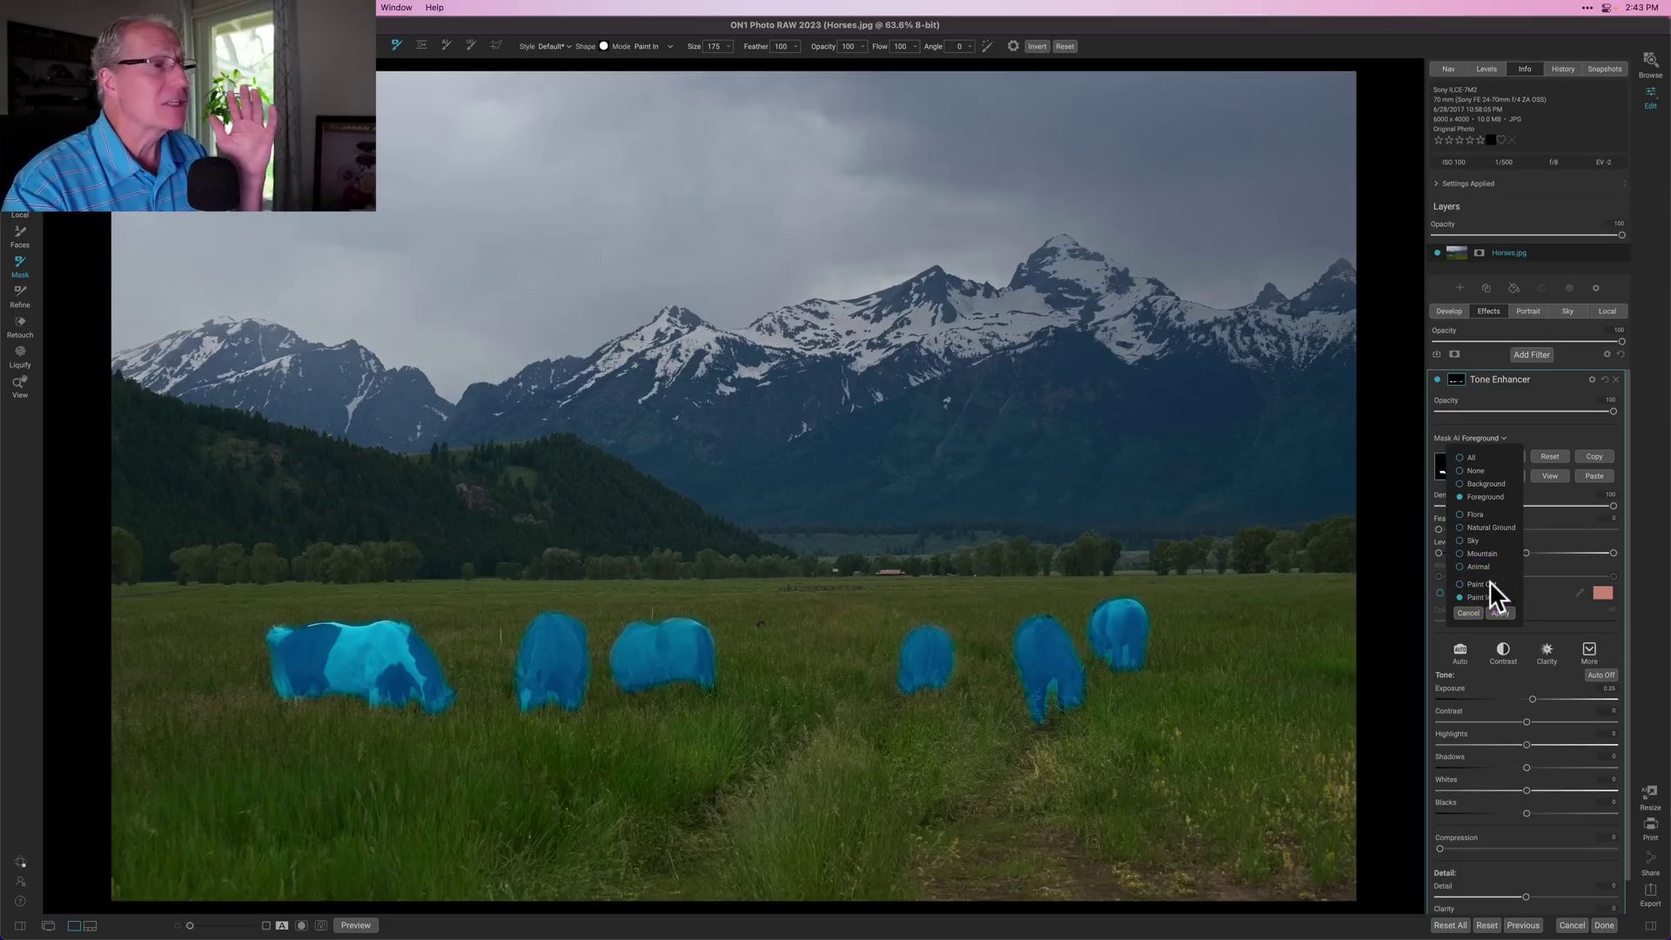
left_click(1460, 484)
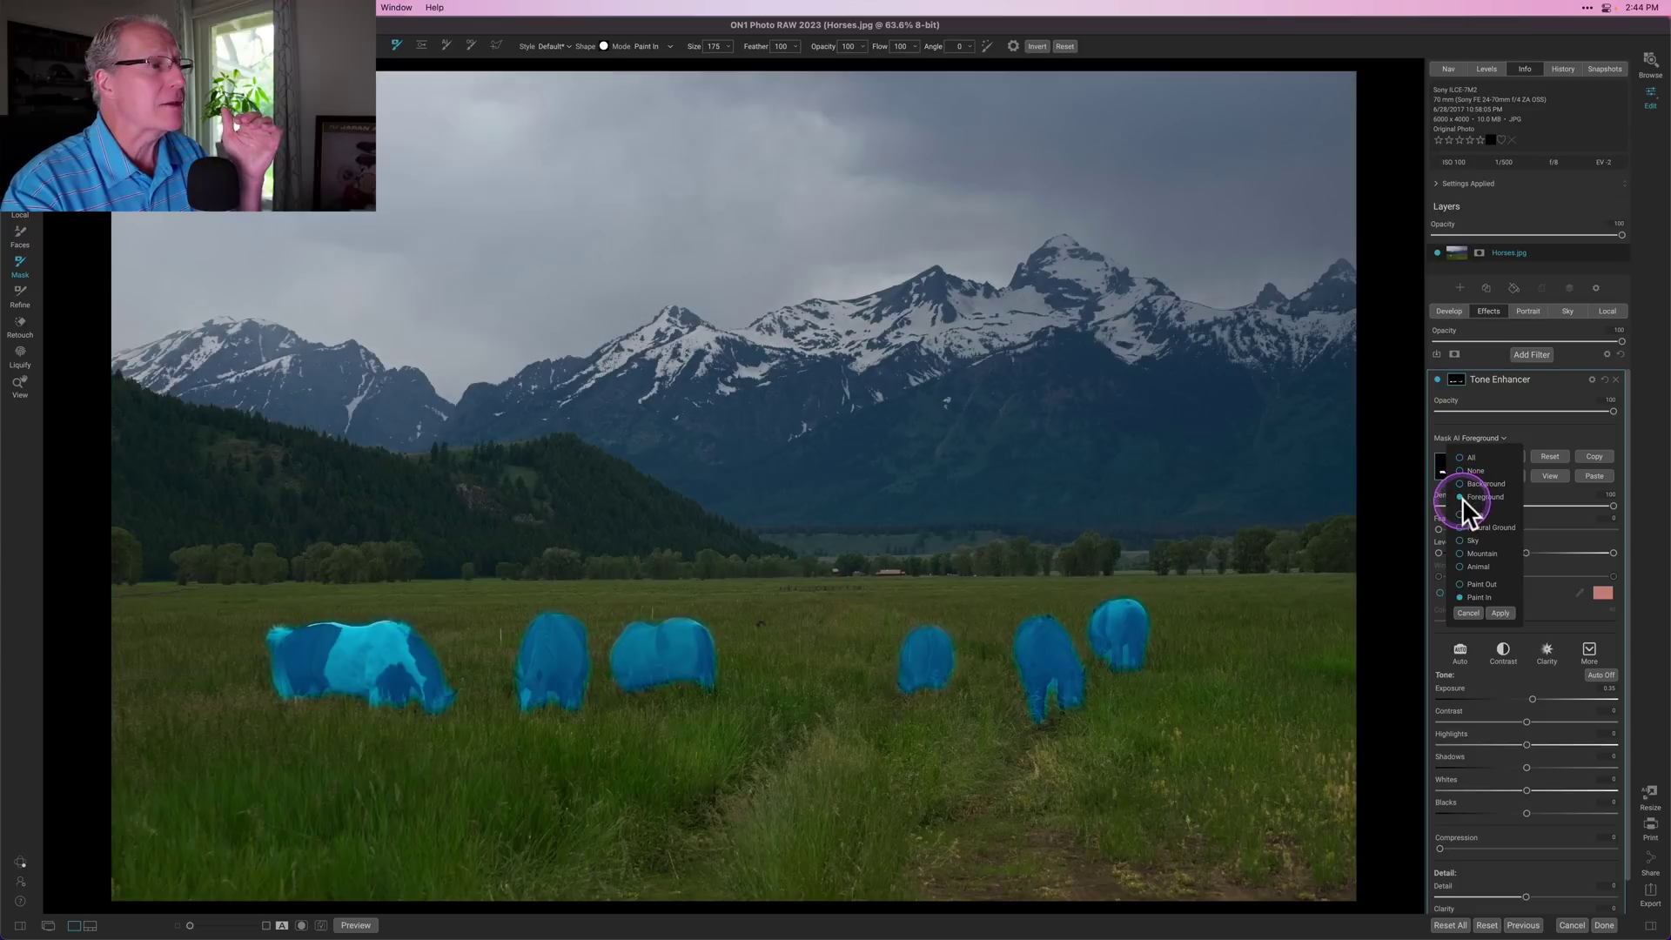
left_click(1501, 612)
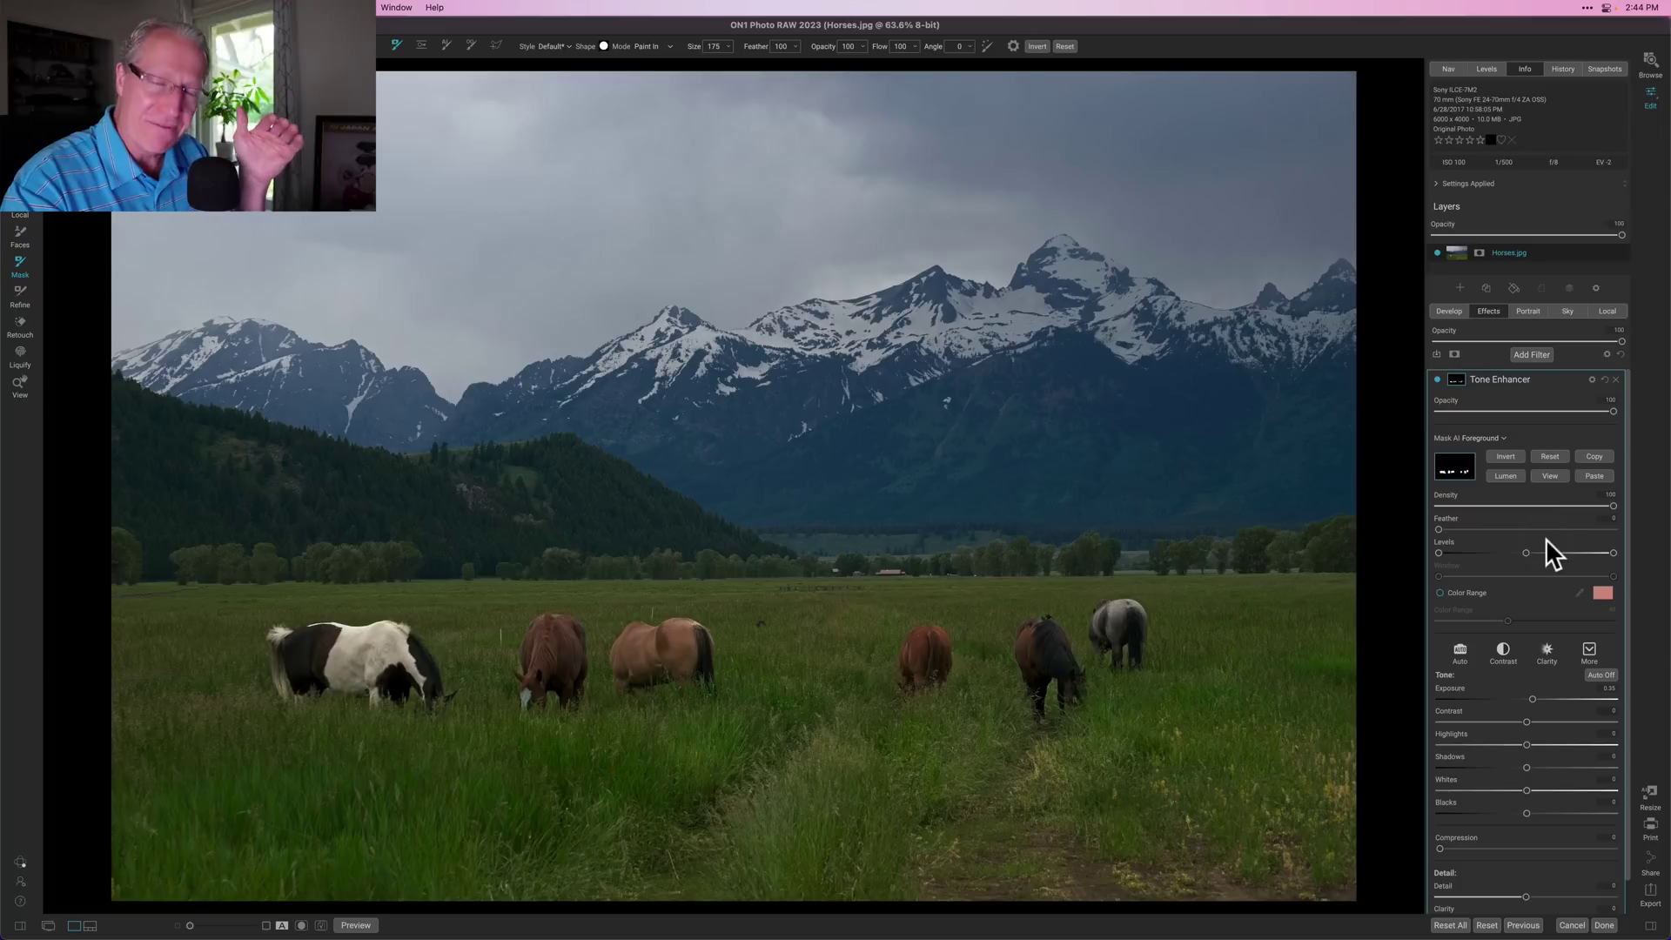
Toggle the Tone Enhancer off and on to compare its effect
left_click(1437, 379)
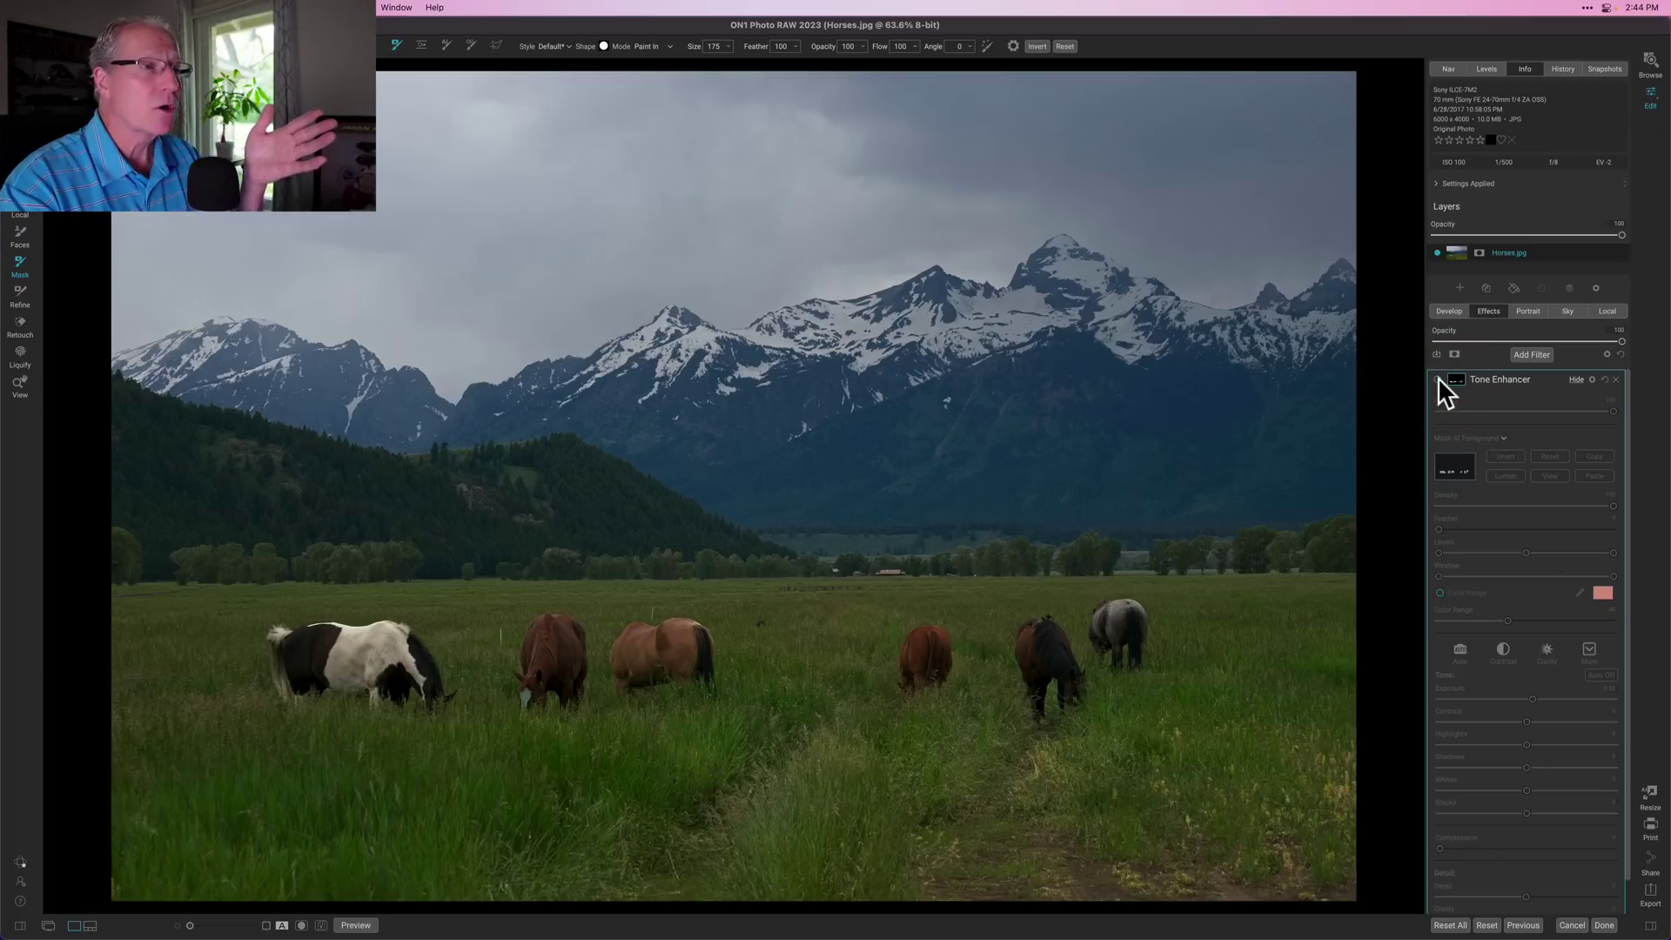
left_click(1438, 380)
left_click(1533, 508)
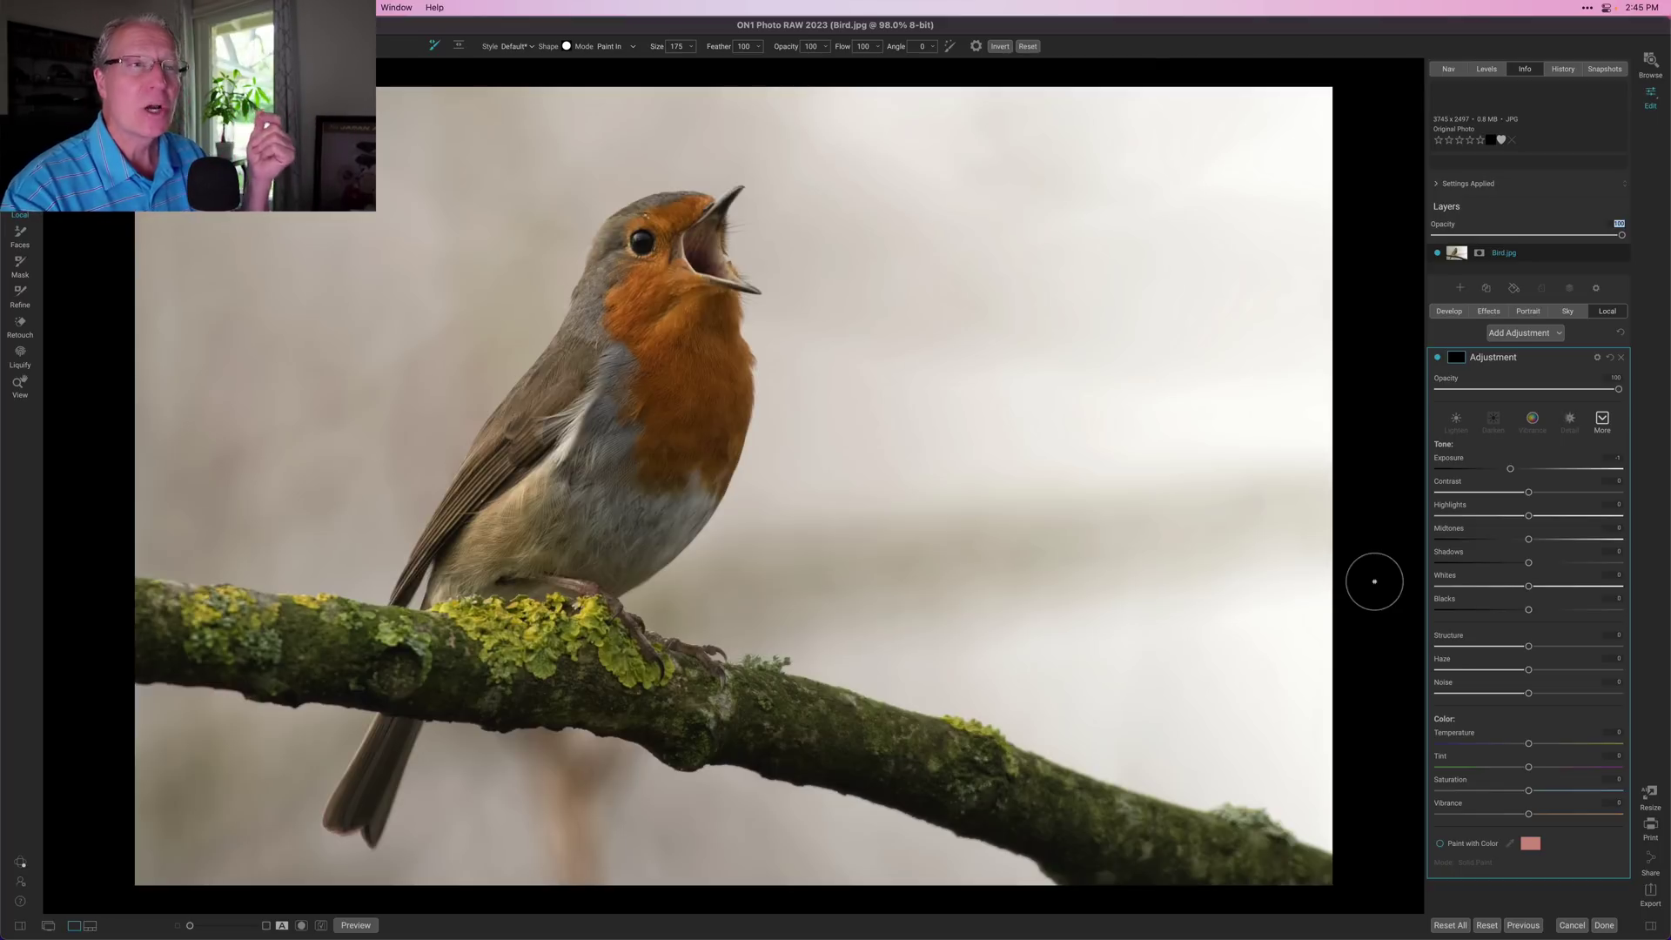
Mask the adjustment to the robin with the Mask AI Animal subject
left_click(1459, 356)
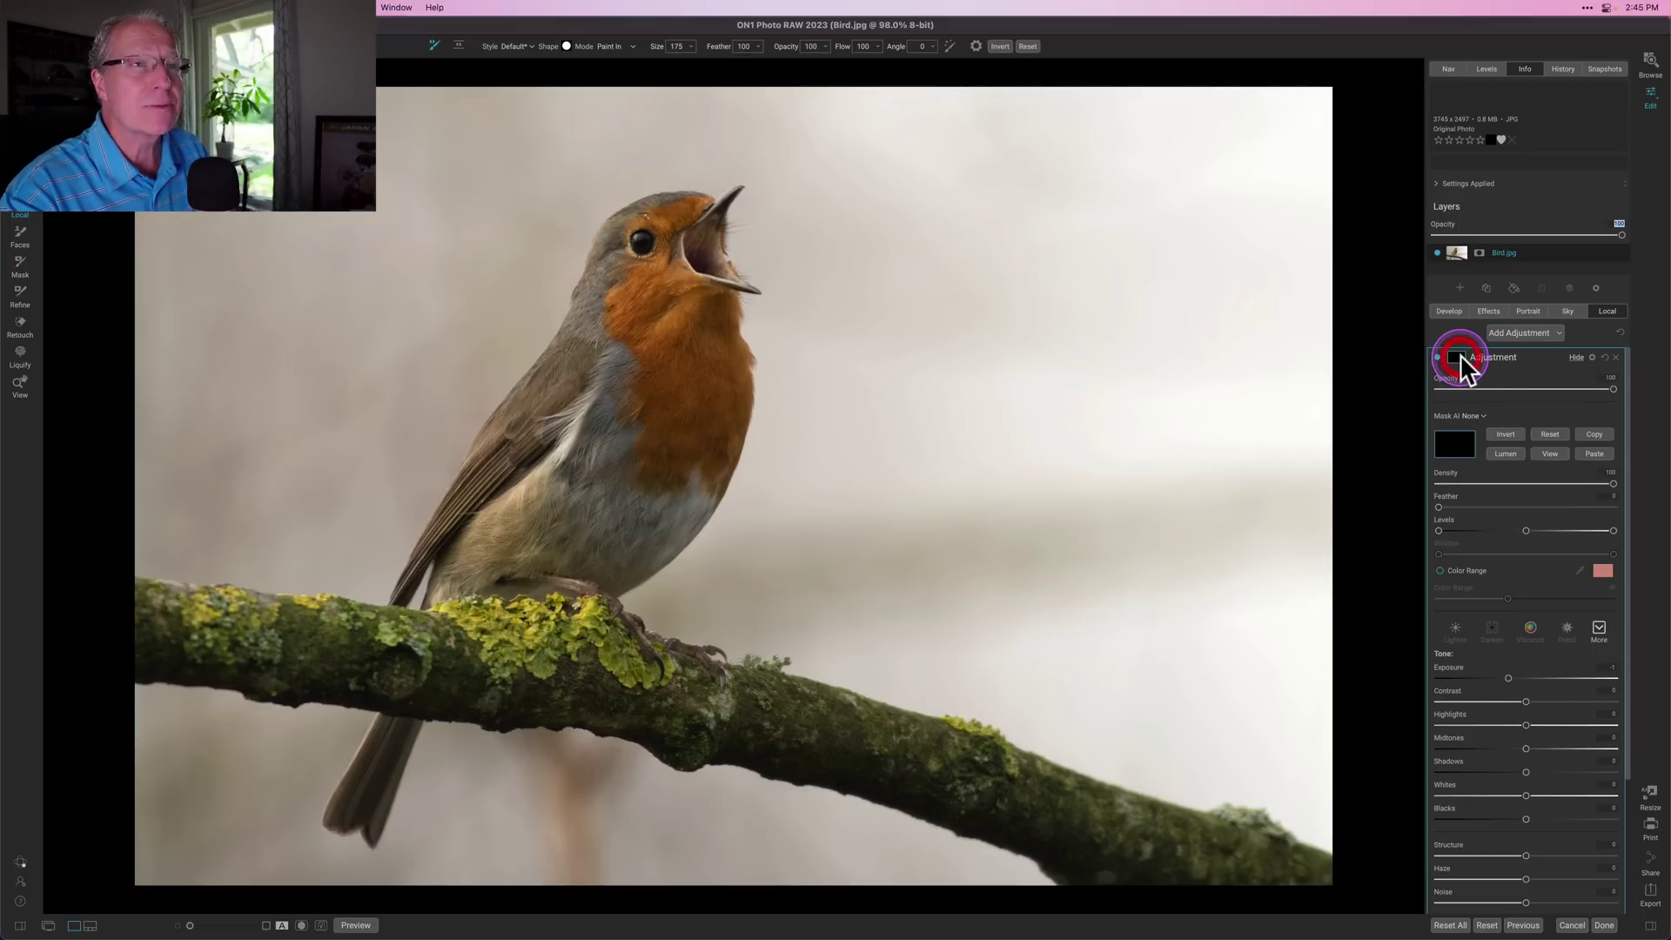
left_click(1459, 411)
left_click(1453, 515)
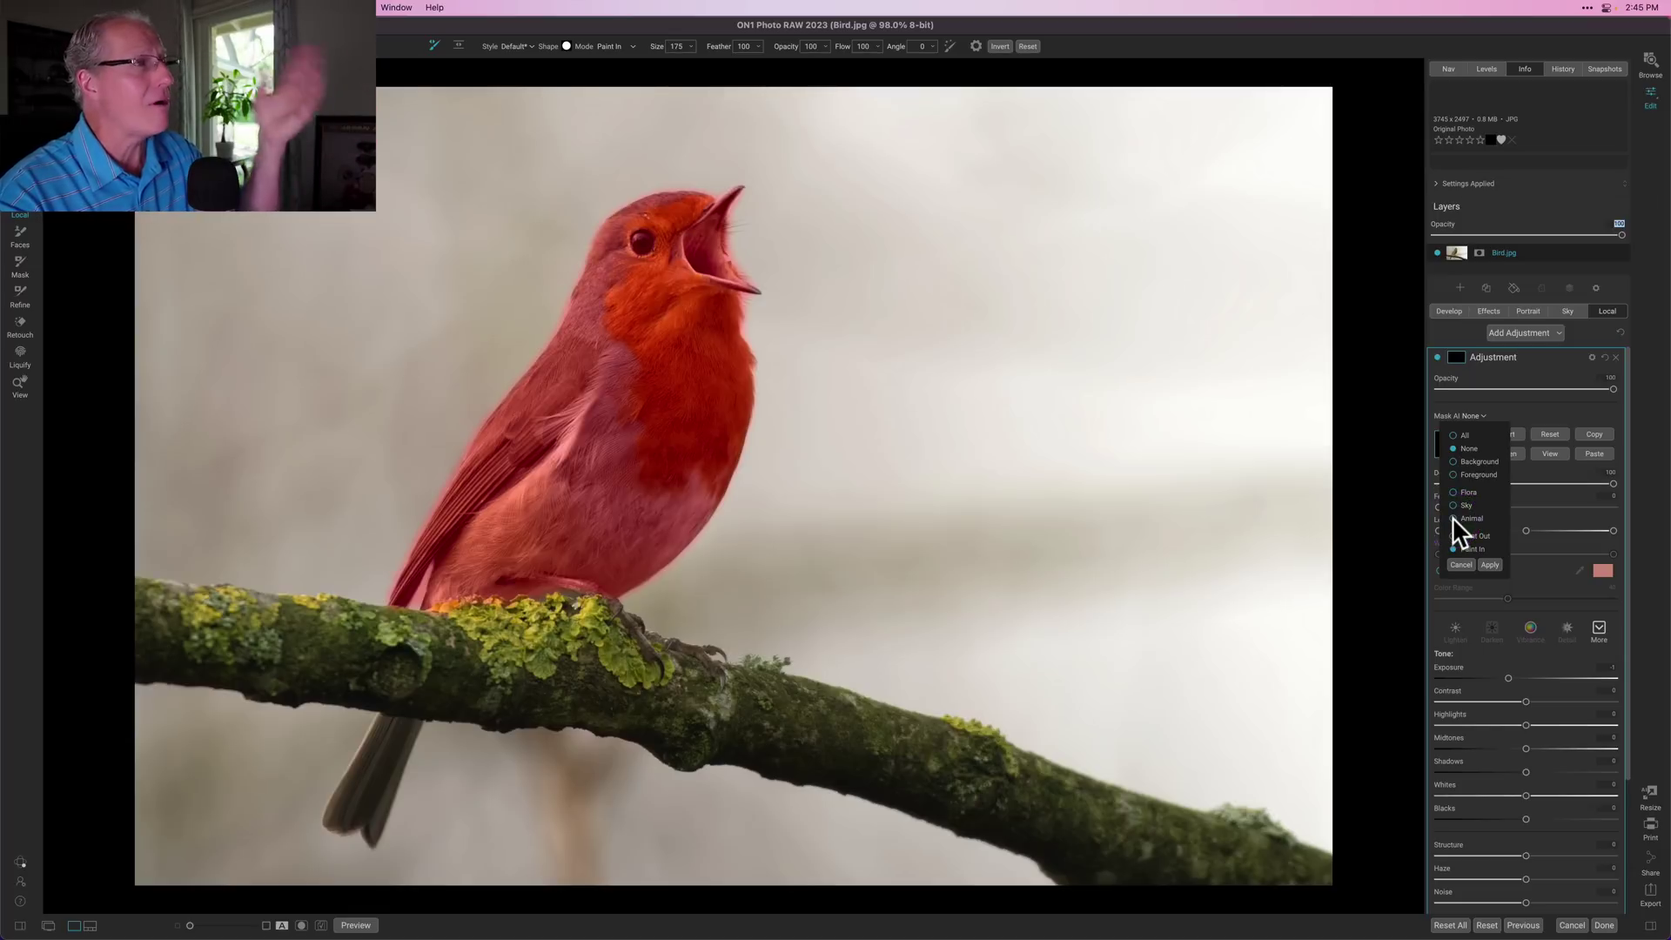
left_click(1452, 516)
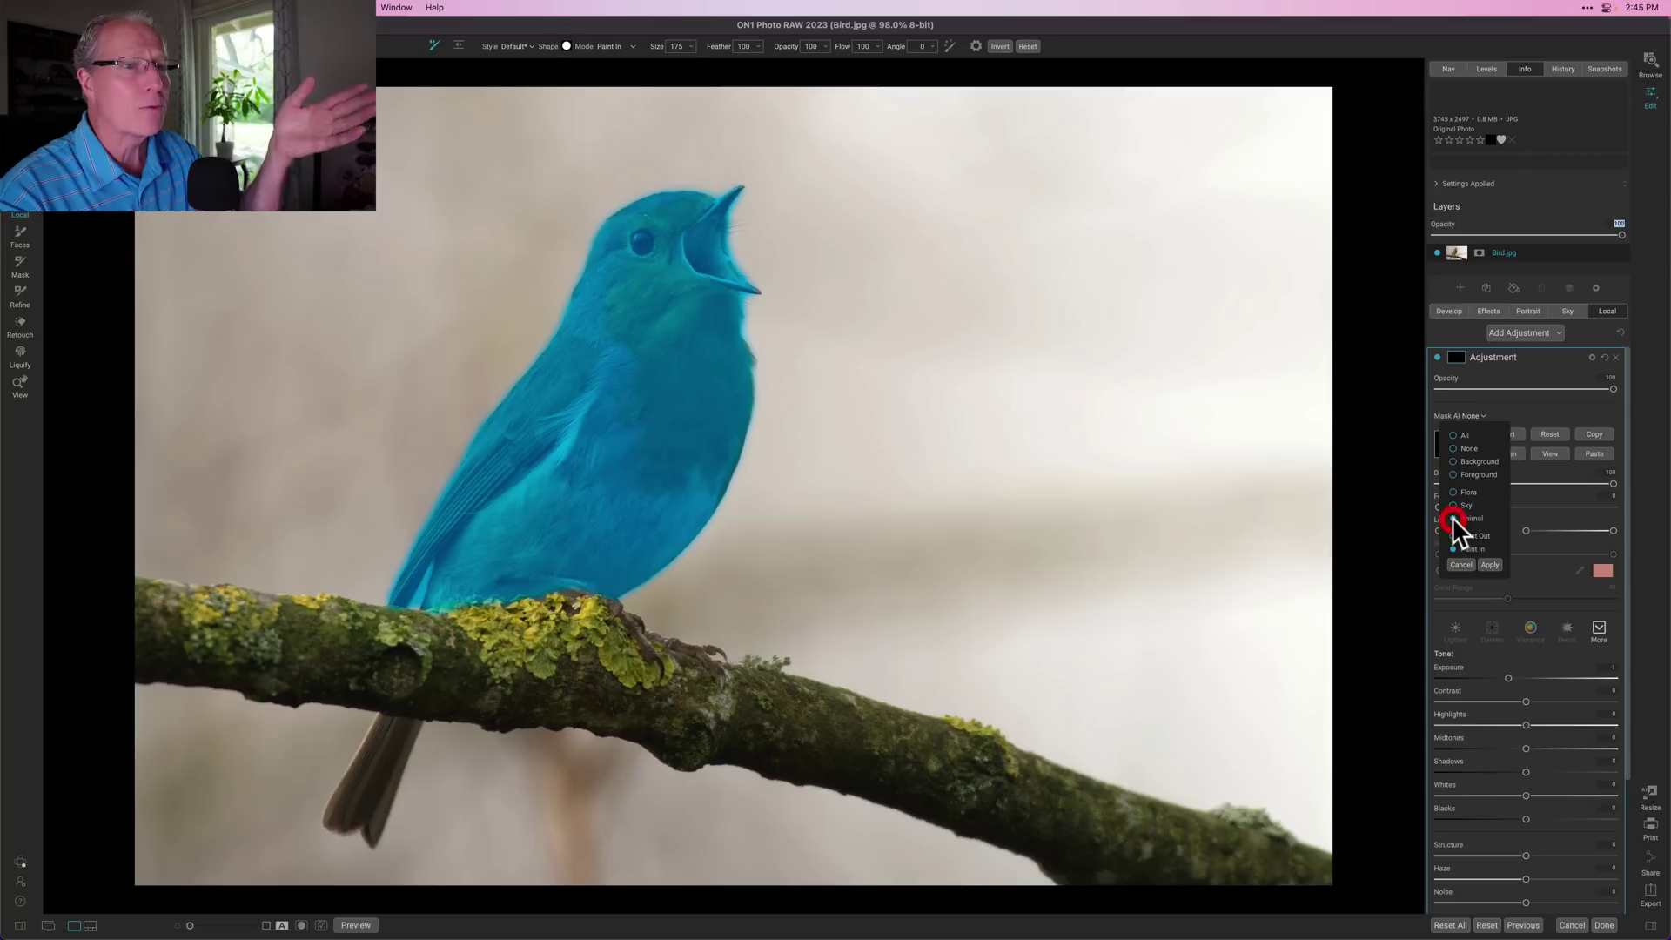
left_click(1489, 564)
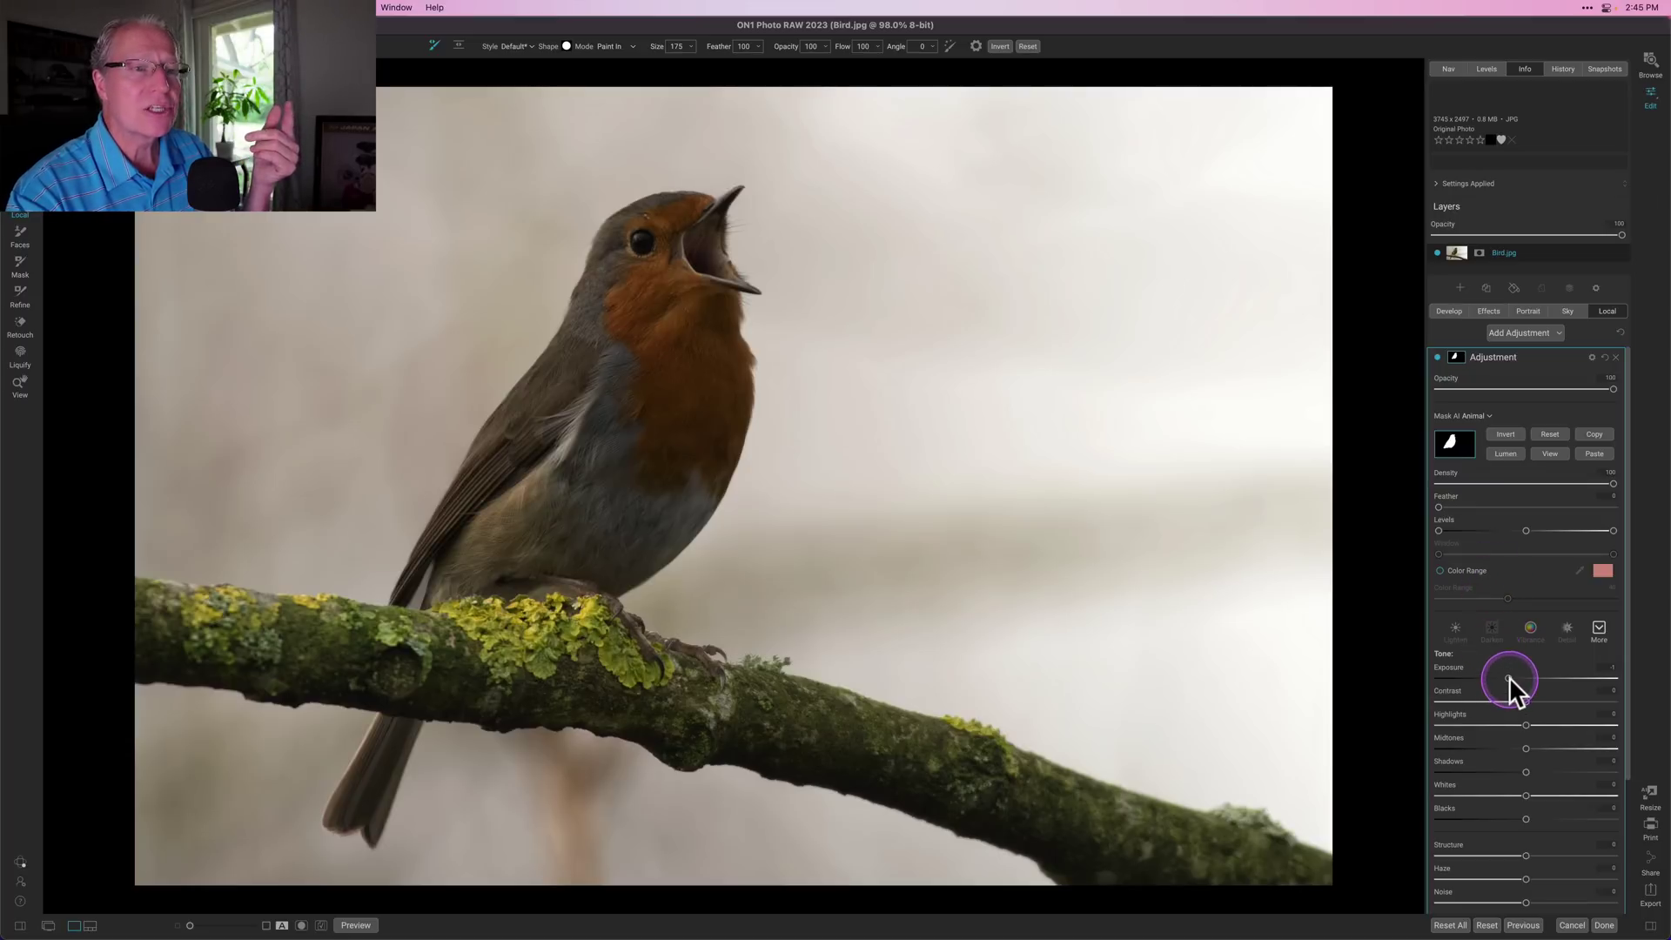
Raise the robin's Exposure slightly and check the mask in black and white
left_click_drag(1515, 676, 1529, 676)
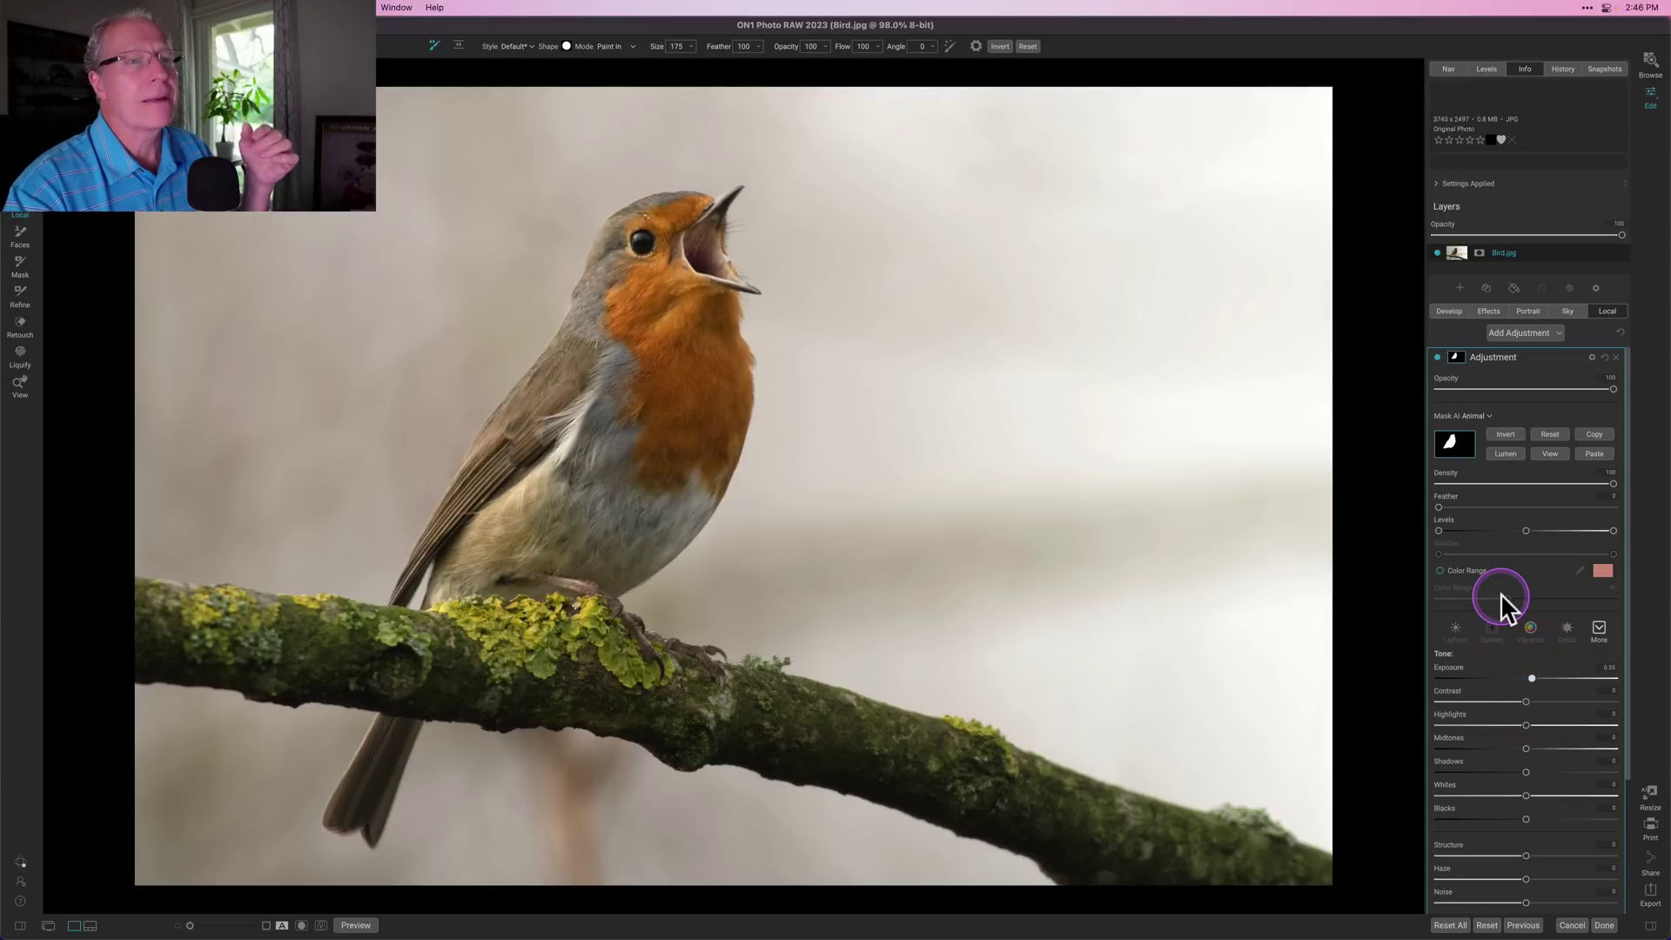
key("m")
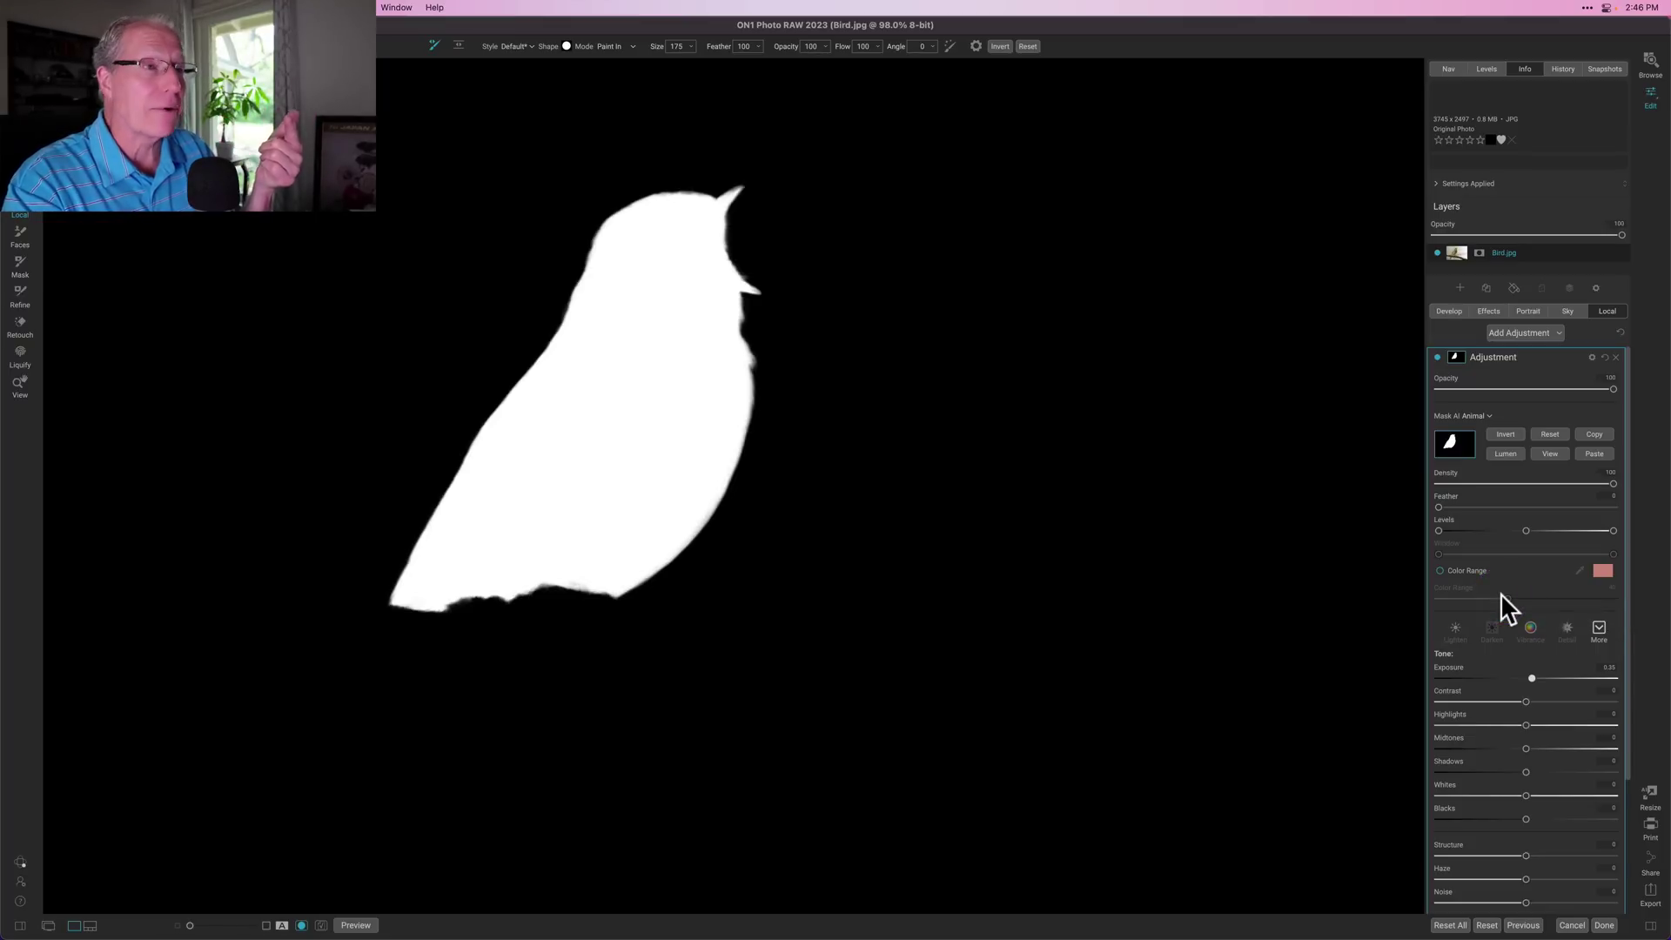
key("m")
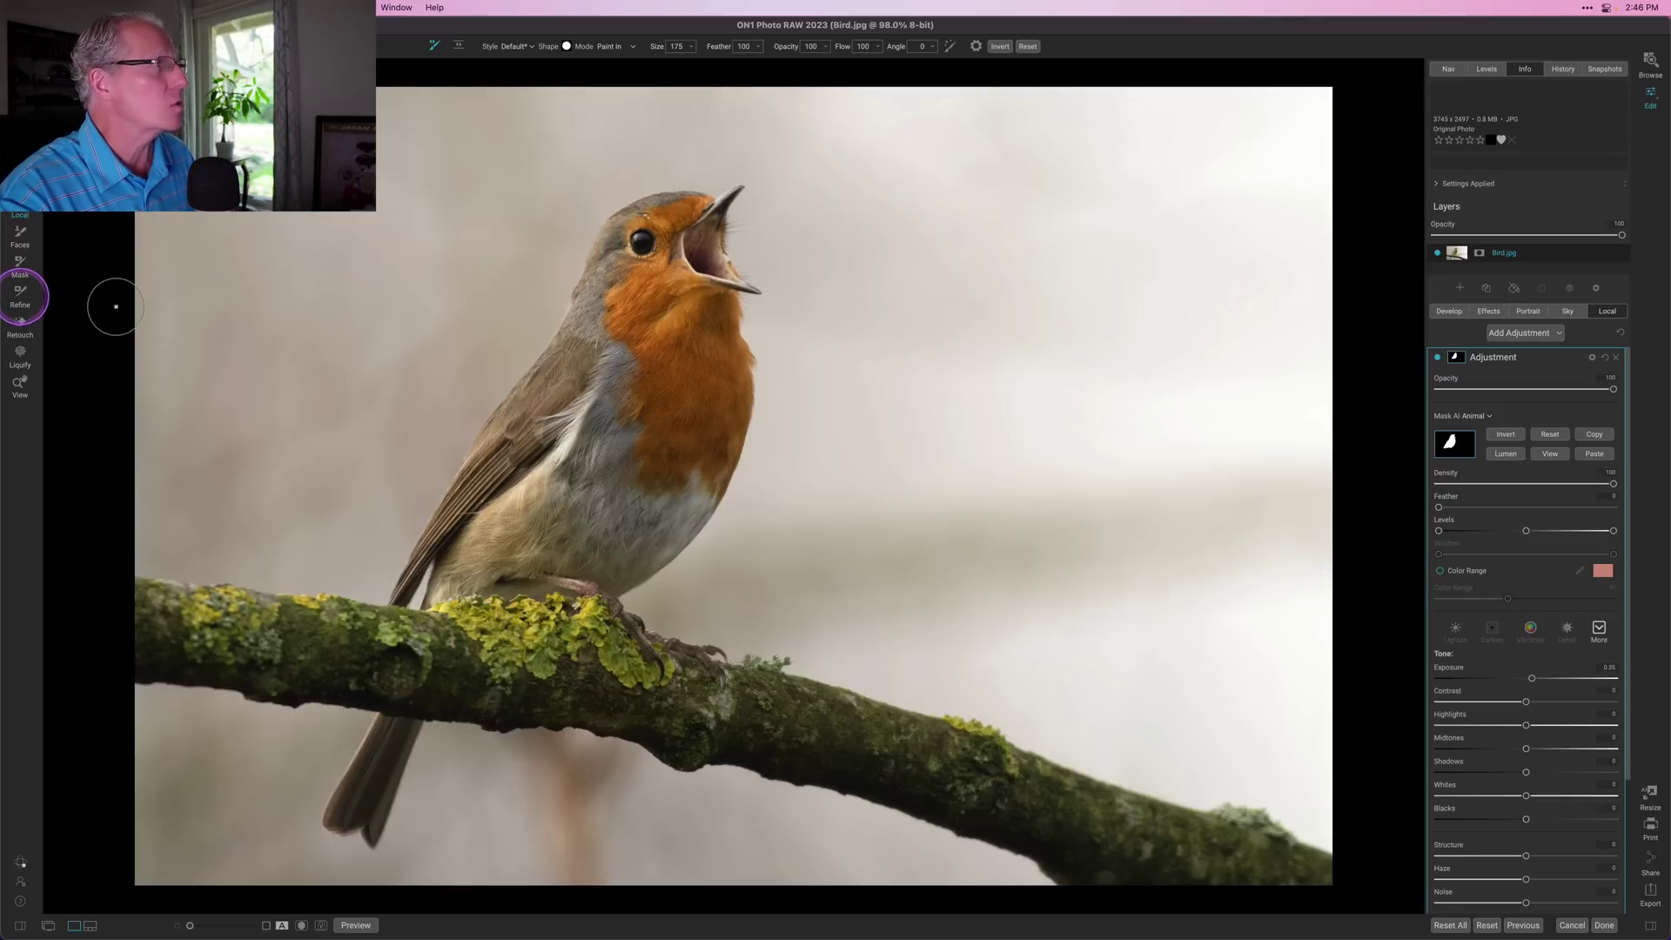
Paint the whole mossy branch into the robin's mask with a smaller Refine brush
left_click(19, 294)
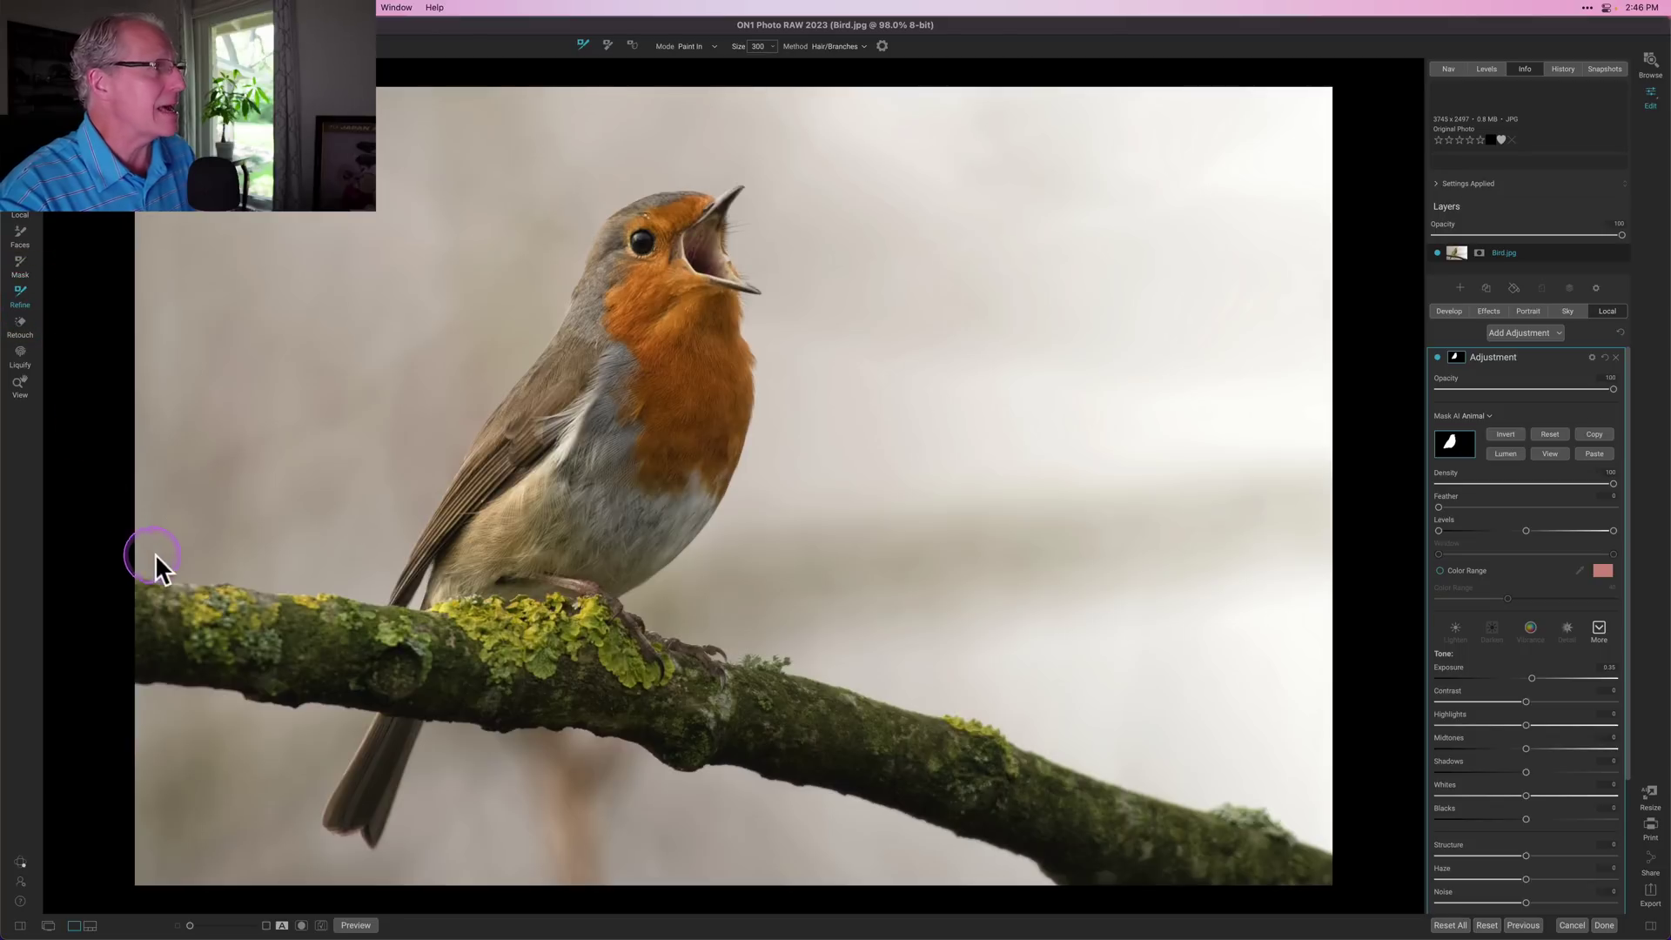
key("bracketleft")
key("bracketleft")
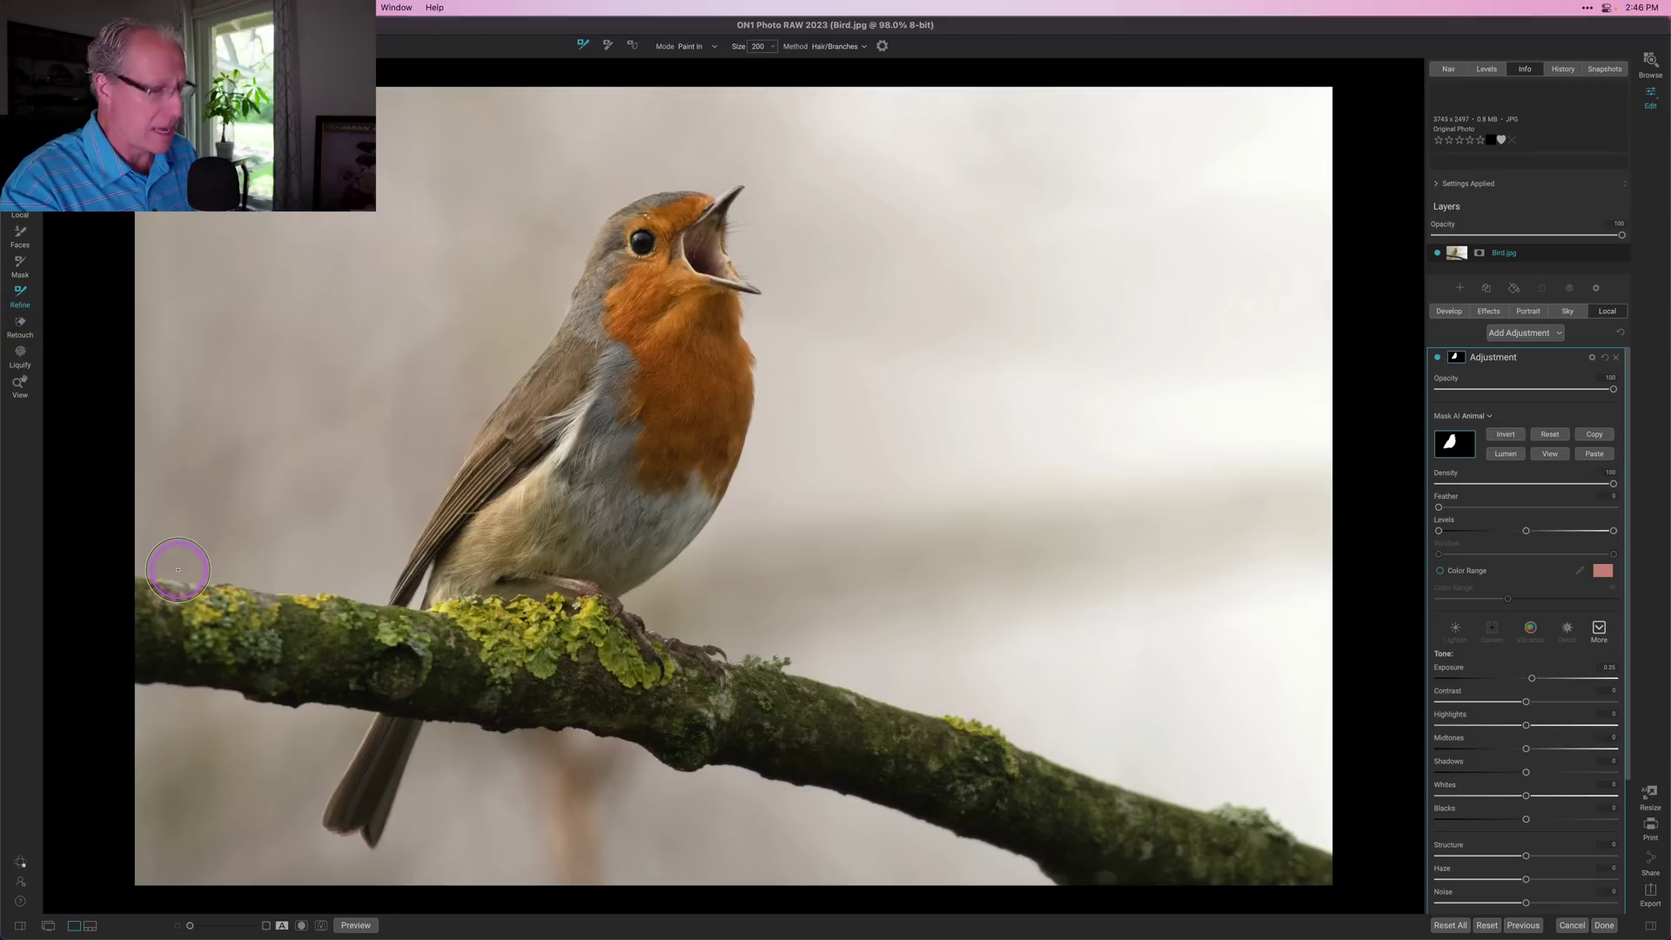
key("bracketleft")
key("bracketleft")
key("bracketleft")
key("bracketleft")
key("bracketleft")
key("bracketleft")
key("bracketleft")
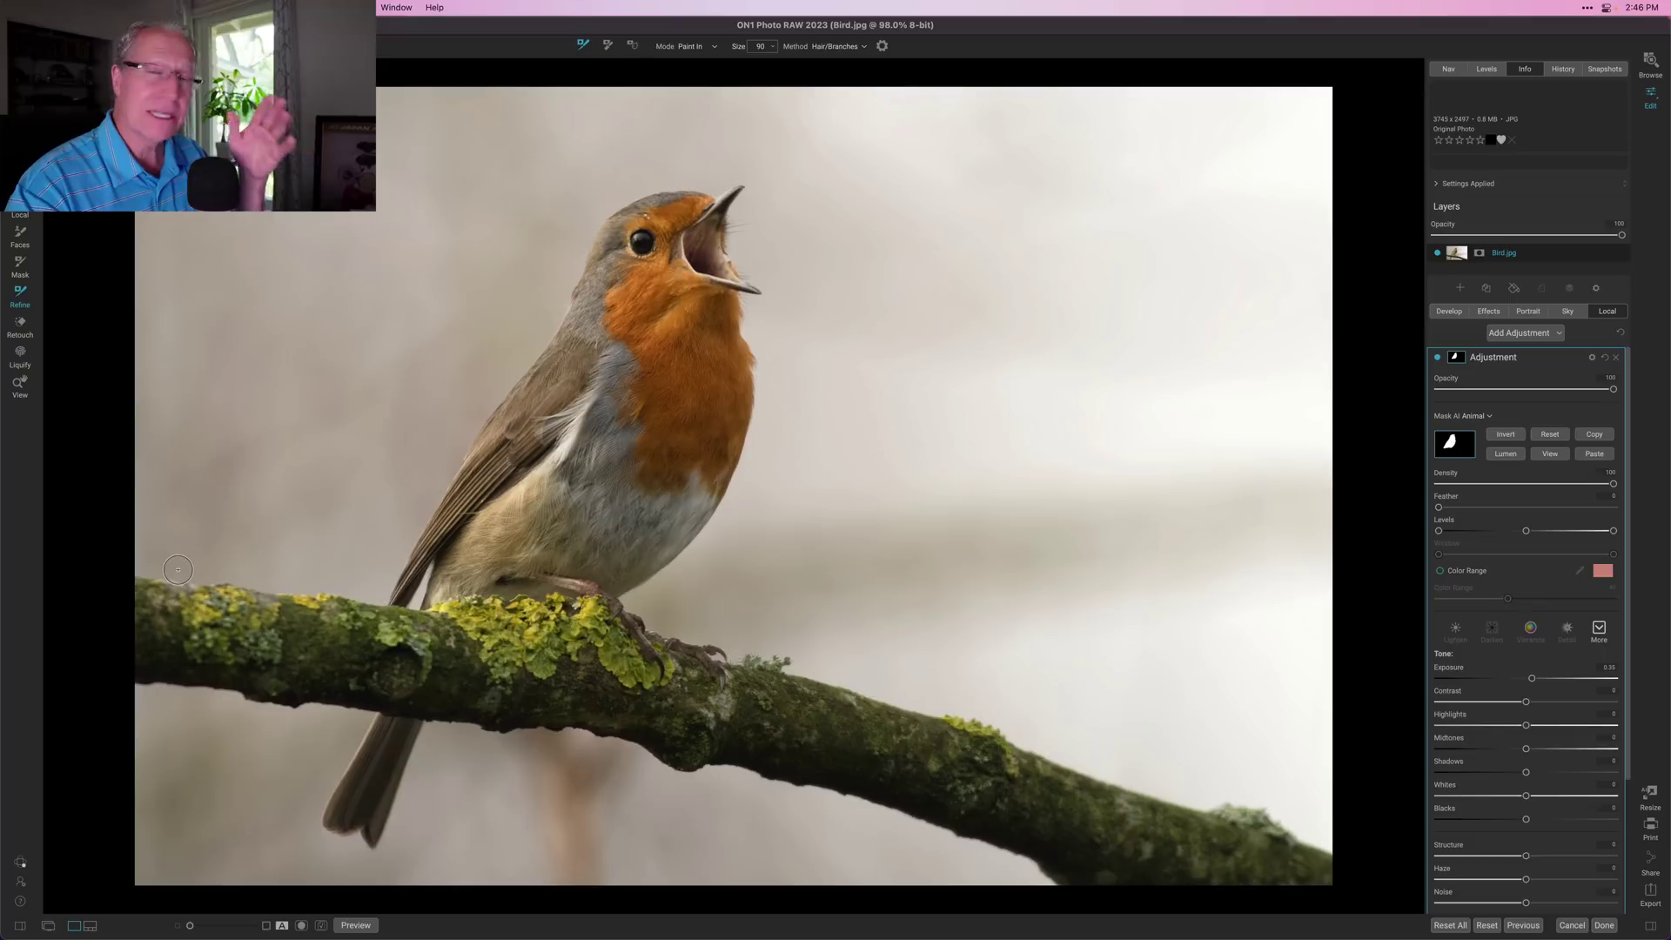
left_click_drag(174, 570, 135, 581)
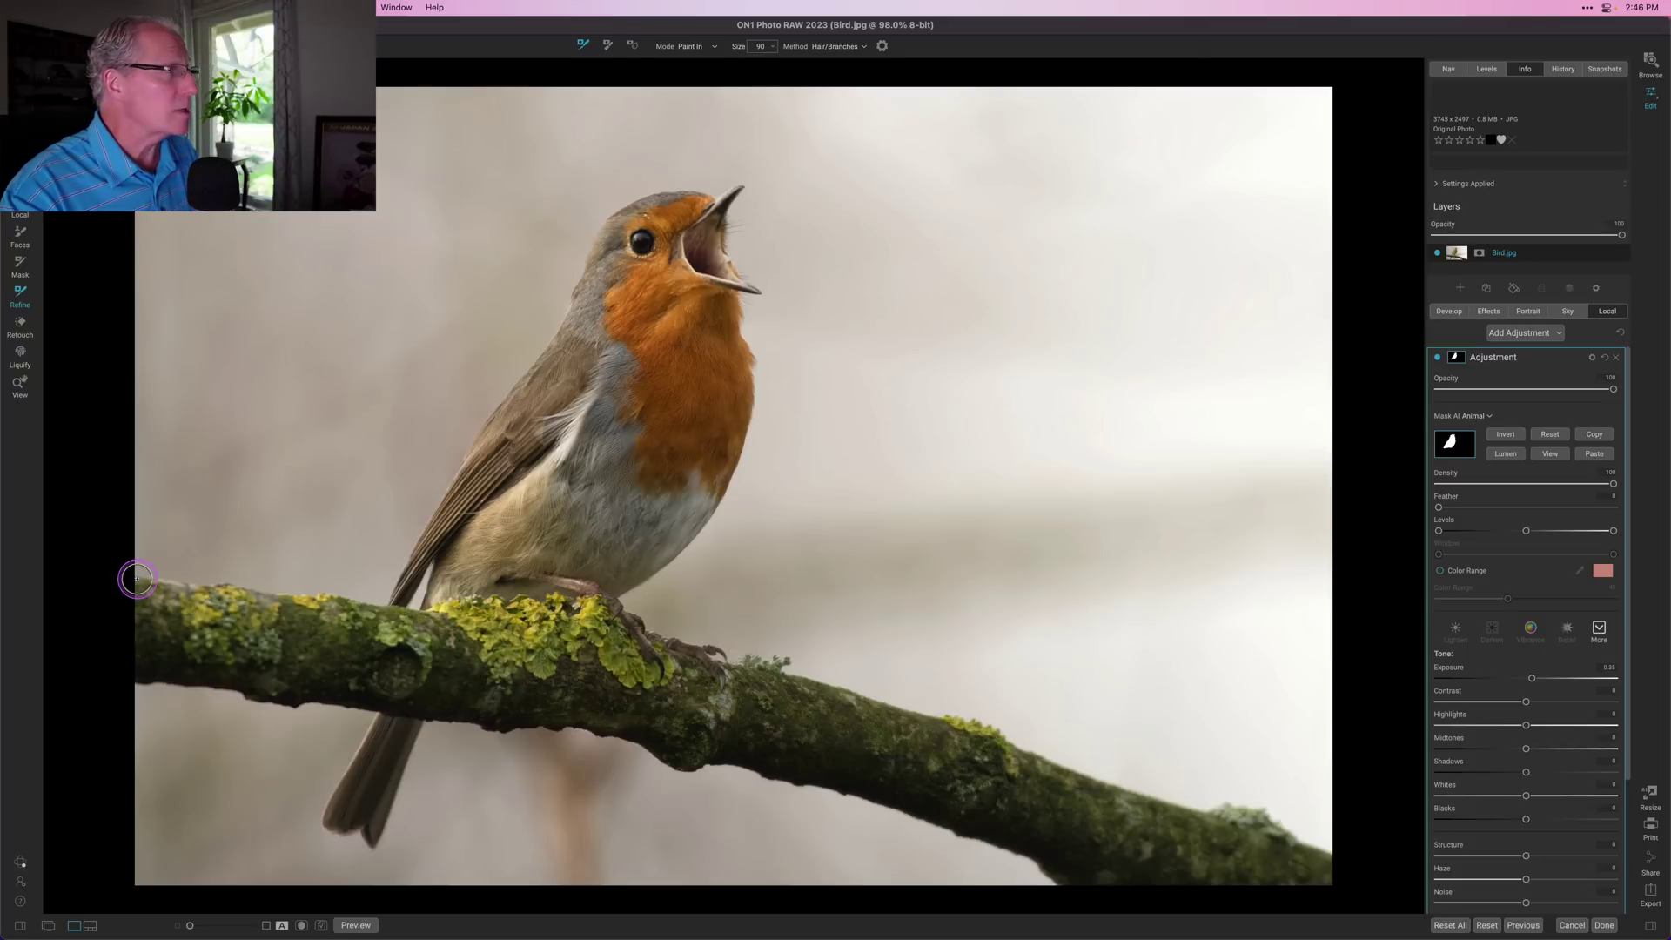
mouse_move(135, 580)
left_mouse_down()
mouse_move(424, 613)
mouse_move(601, 599)
mouse_move(680, 653)
mouse_move(784, 664)
mouse_move(1014, 750)
left_mouse_up()
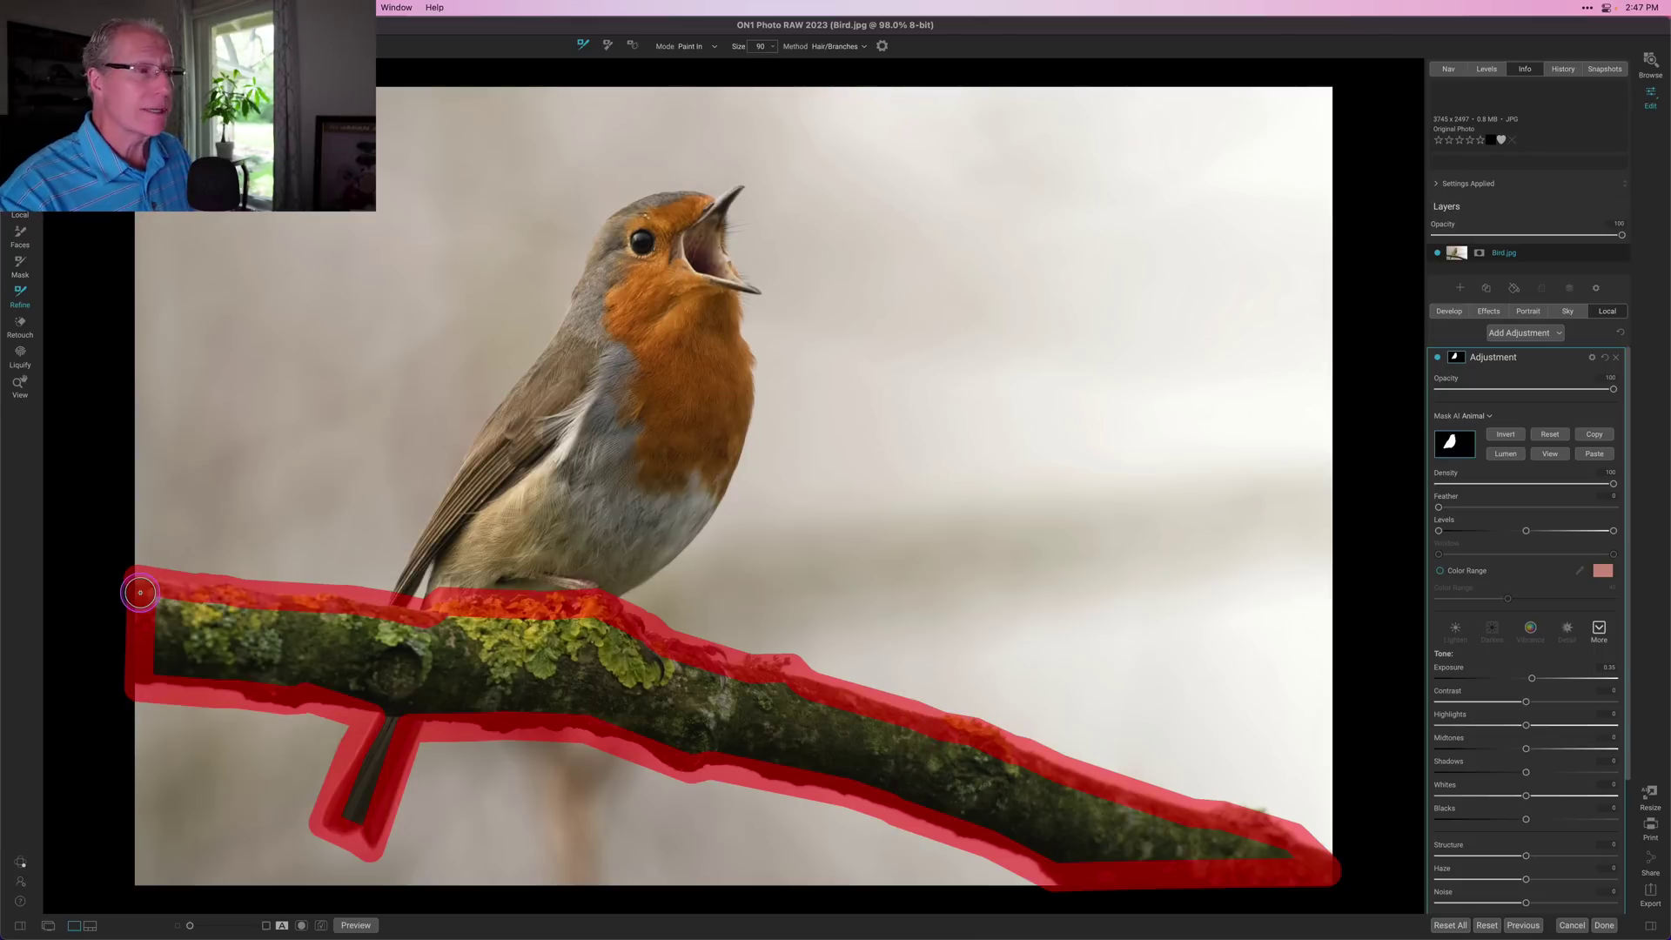
left_click_drag(140, 593, 140, 593)
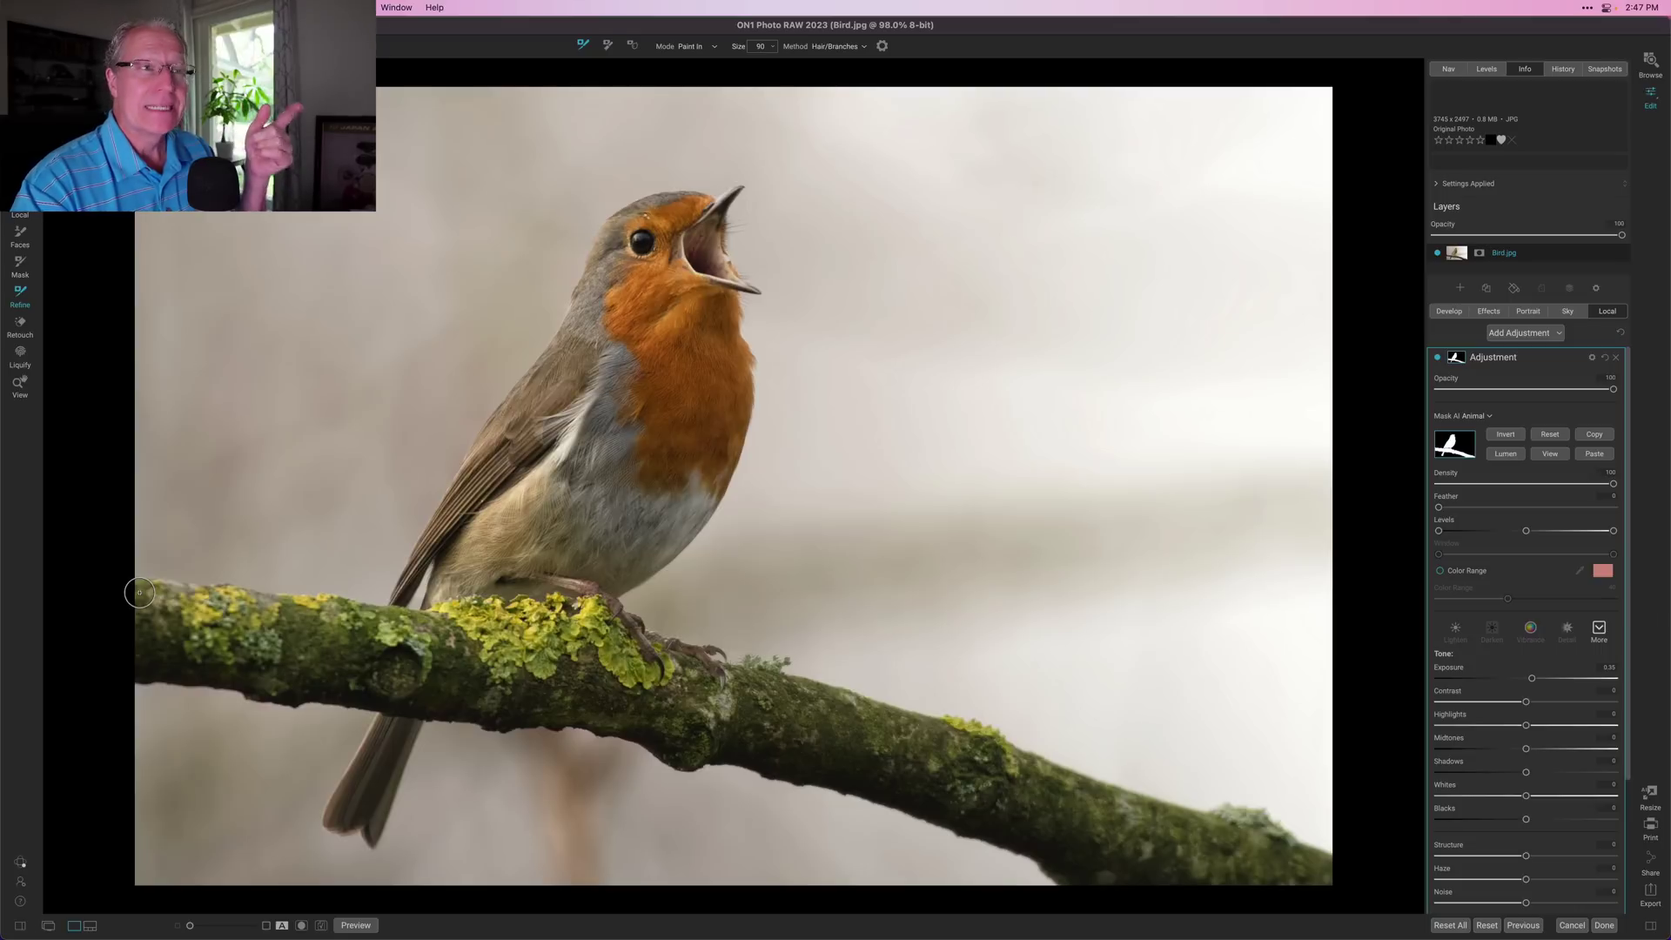
Preview the bird-and-branch mask in black and white, then return to the colour view
left_click(1259, 623)
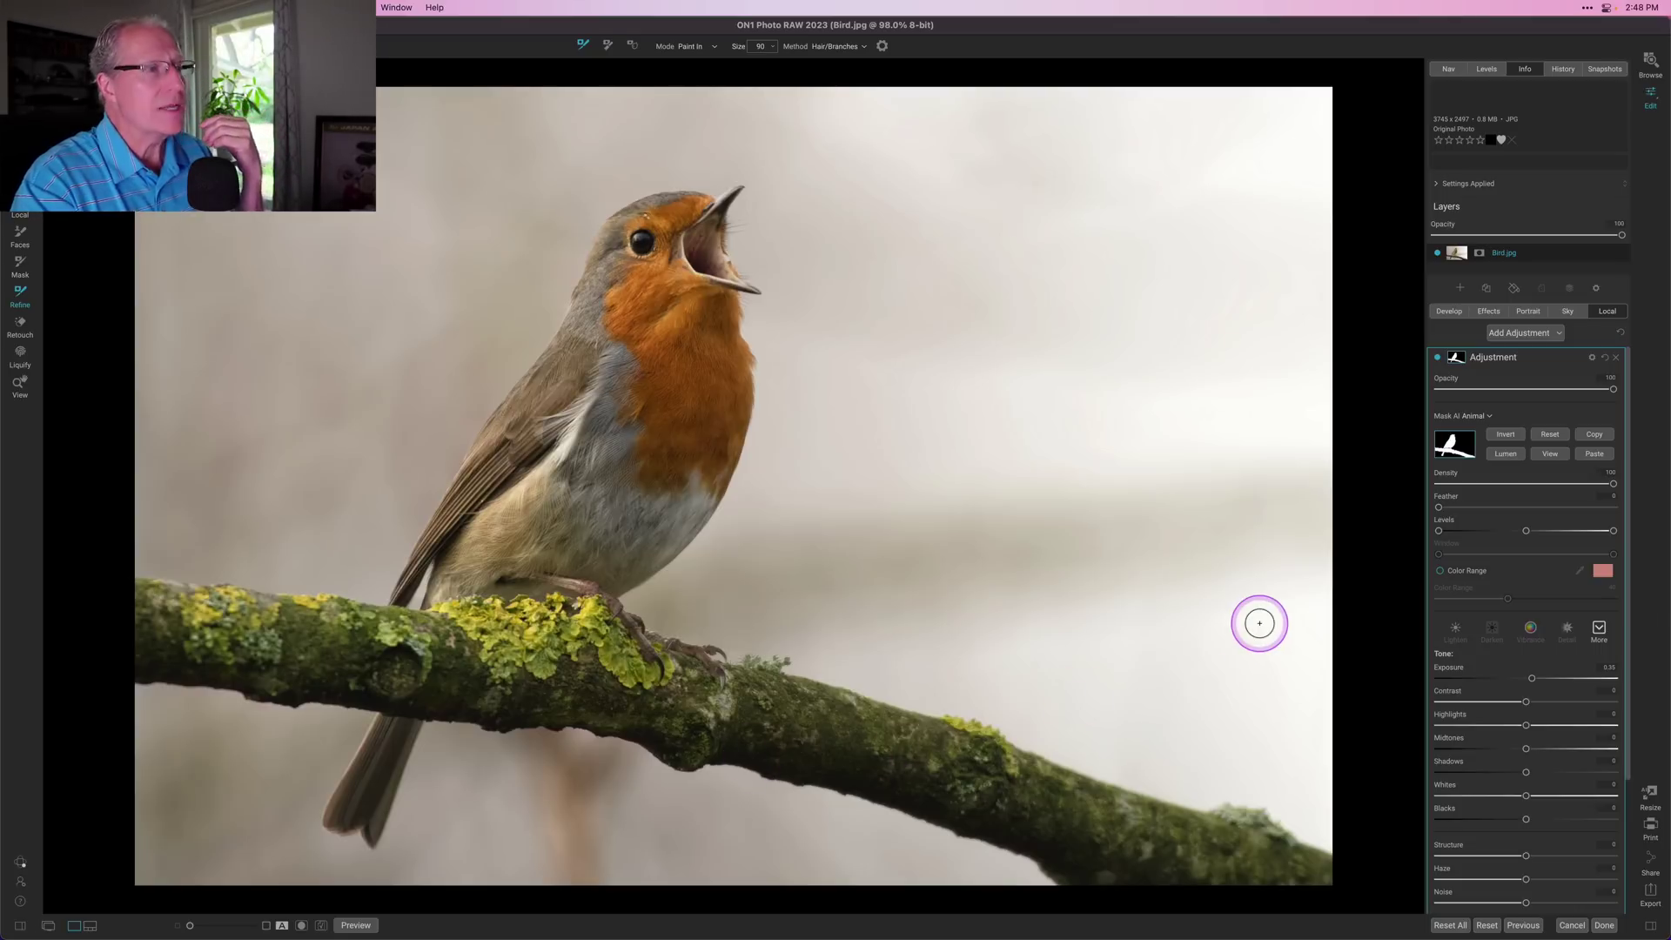
key("super+m")
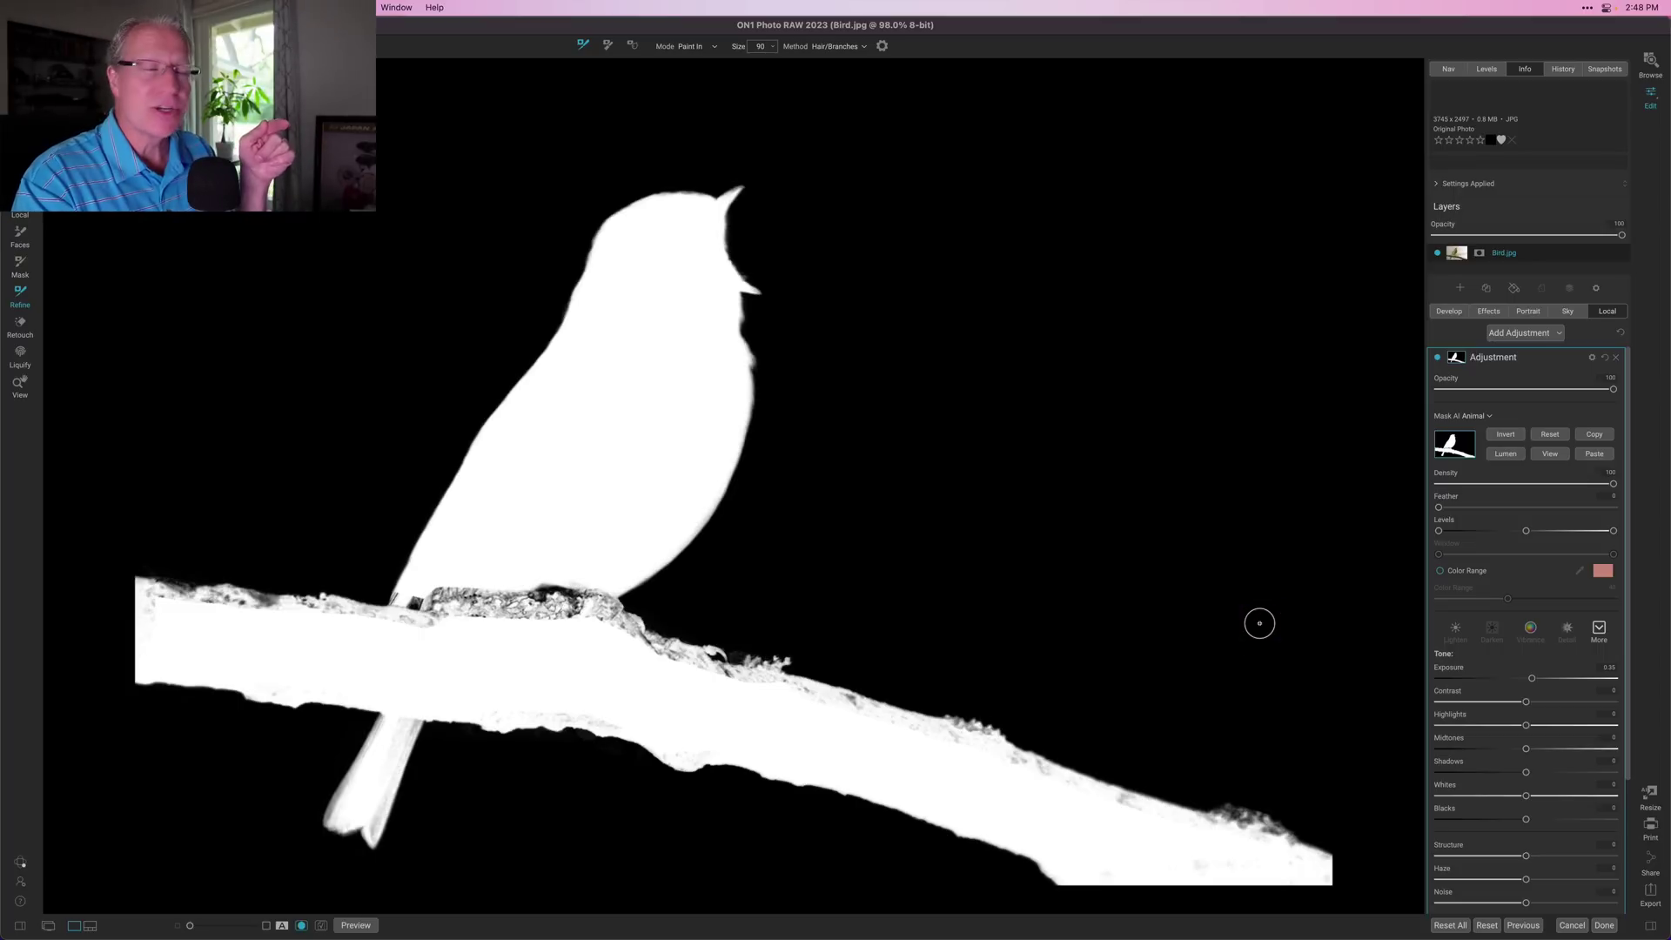
key("super+m")
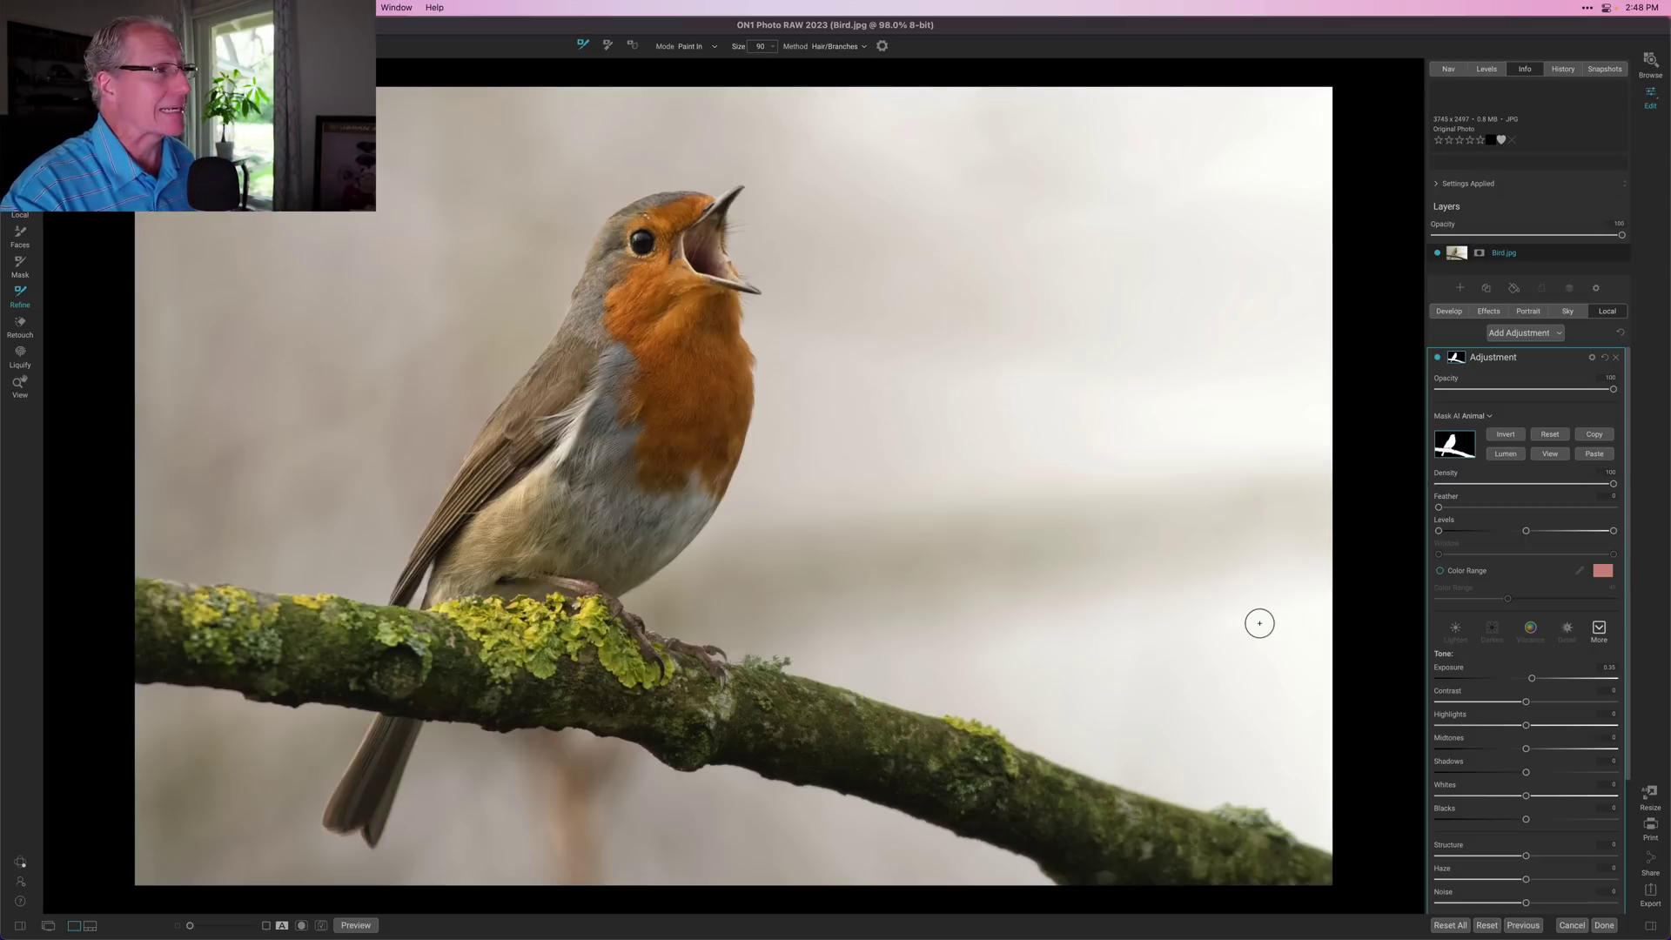
Add an adjustment with the pasted, inverted bird mask, exposure about -0.5 and tint 29
left_click(1595, 433)
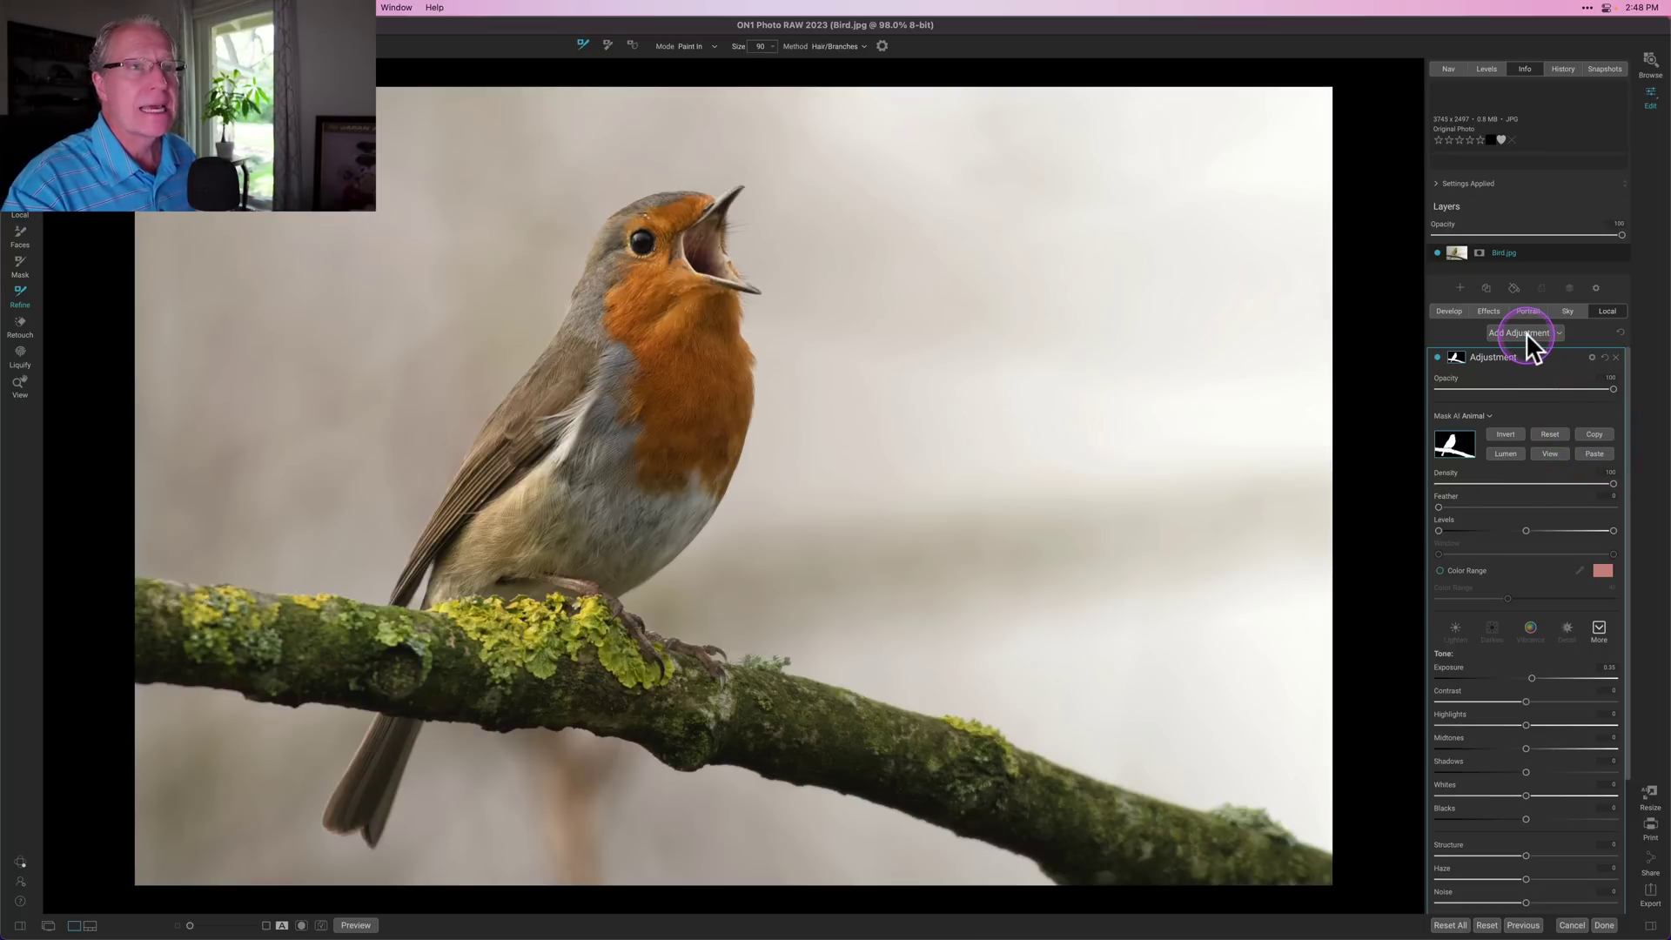
left_click(1527, 332)
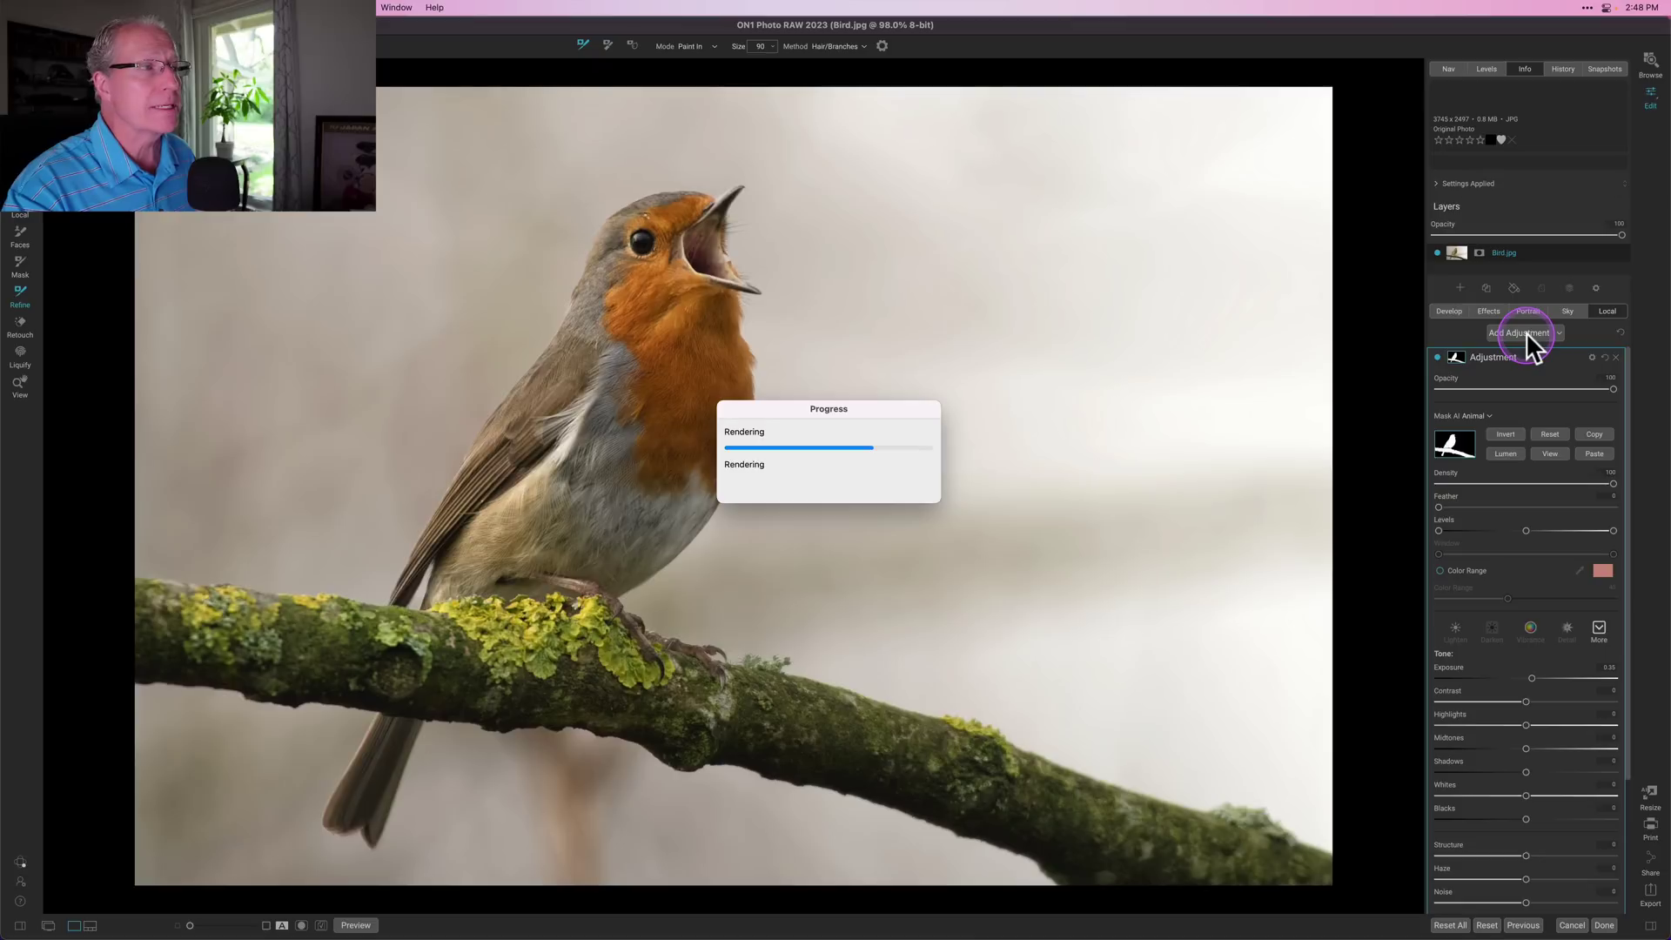
left_click(1458, 365)
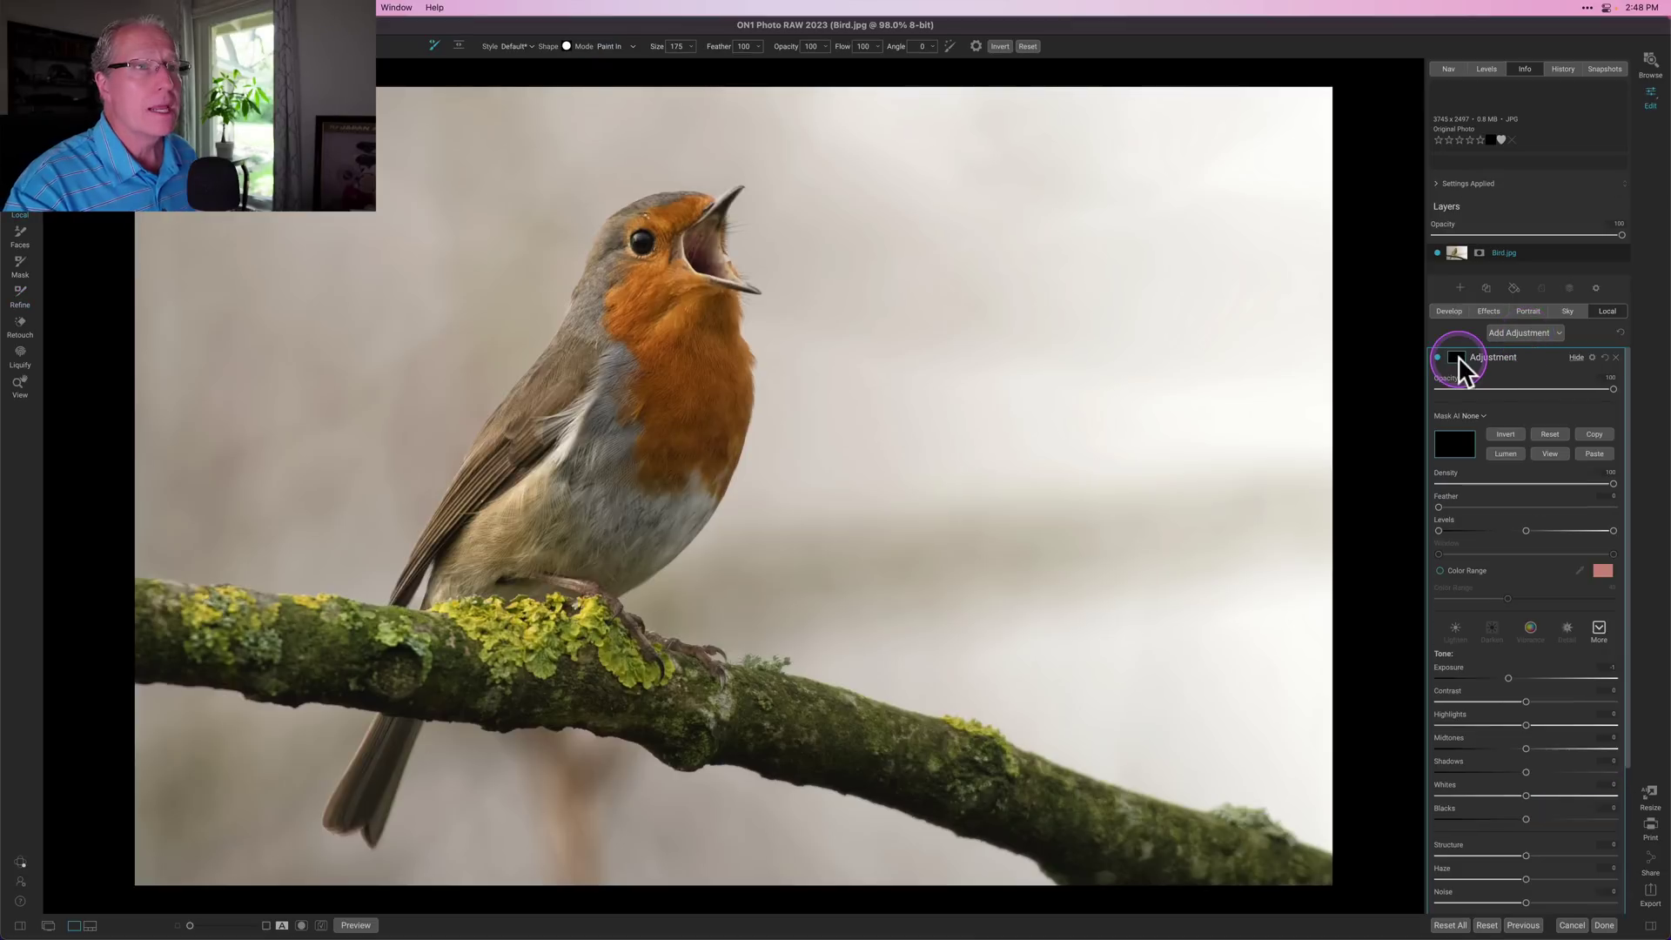
left_click(1588, 452)
left_click(1513, 455)
left_click(1507, 427)
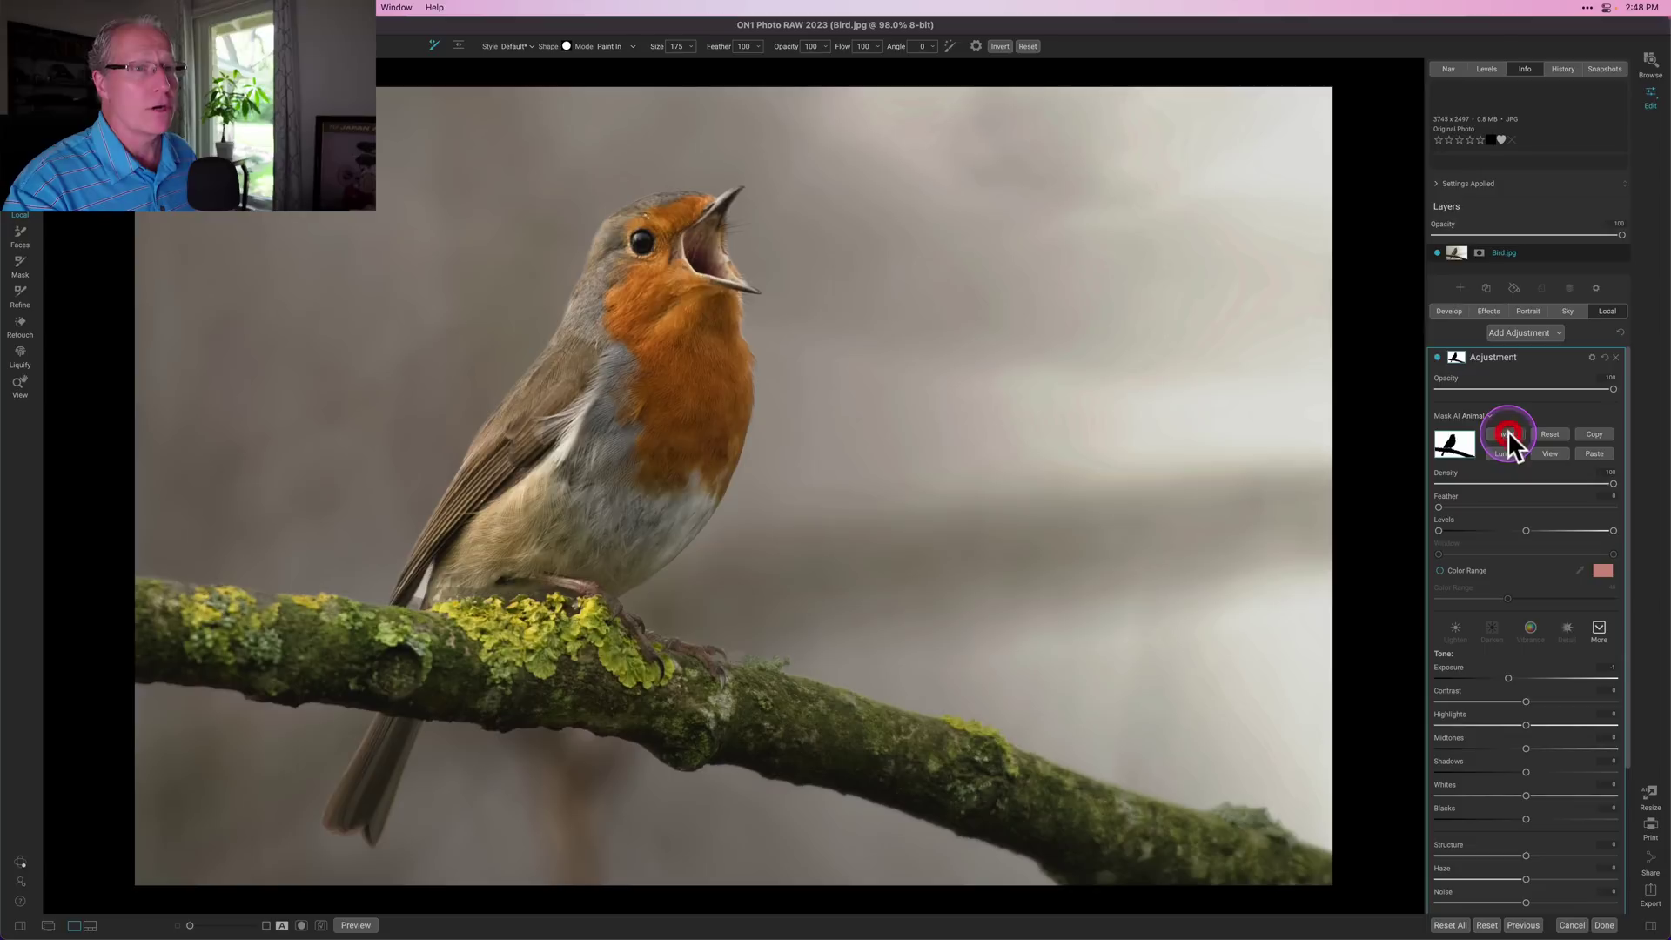
left_click(1458, 356)
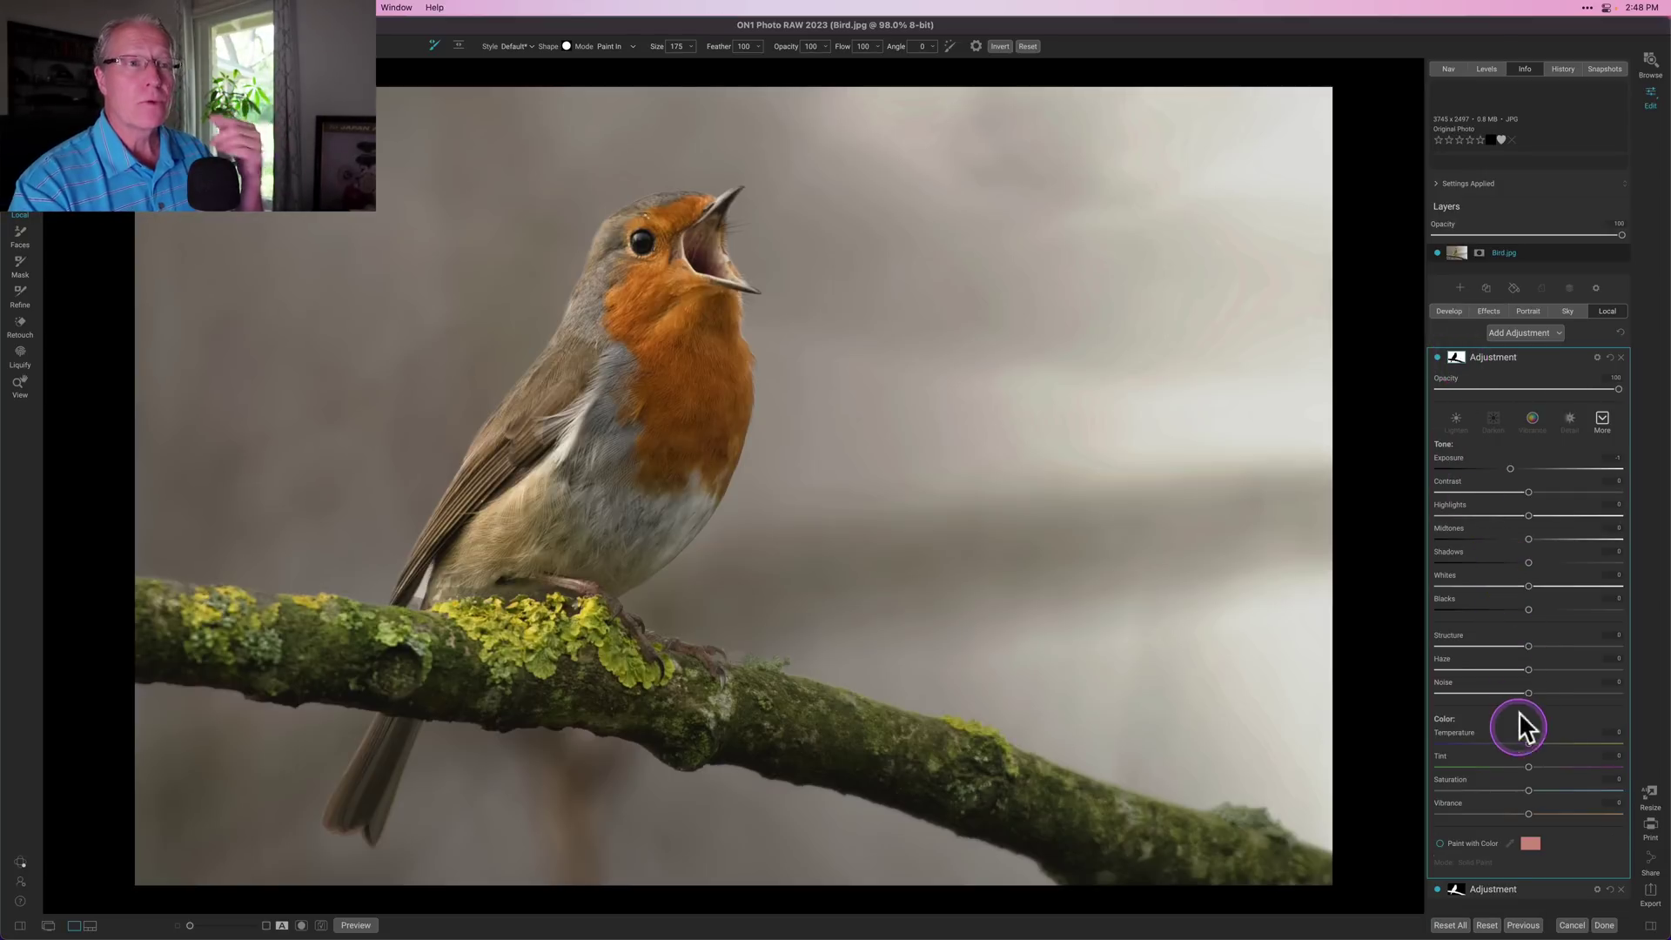
left_click_drag(1514, 469, 1521, 470)
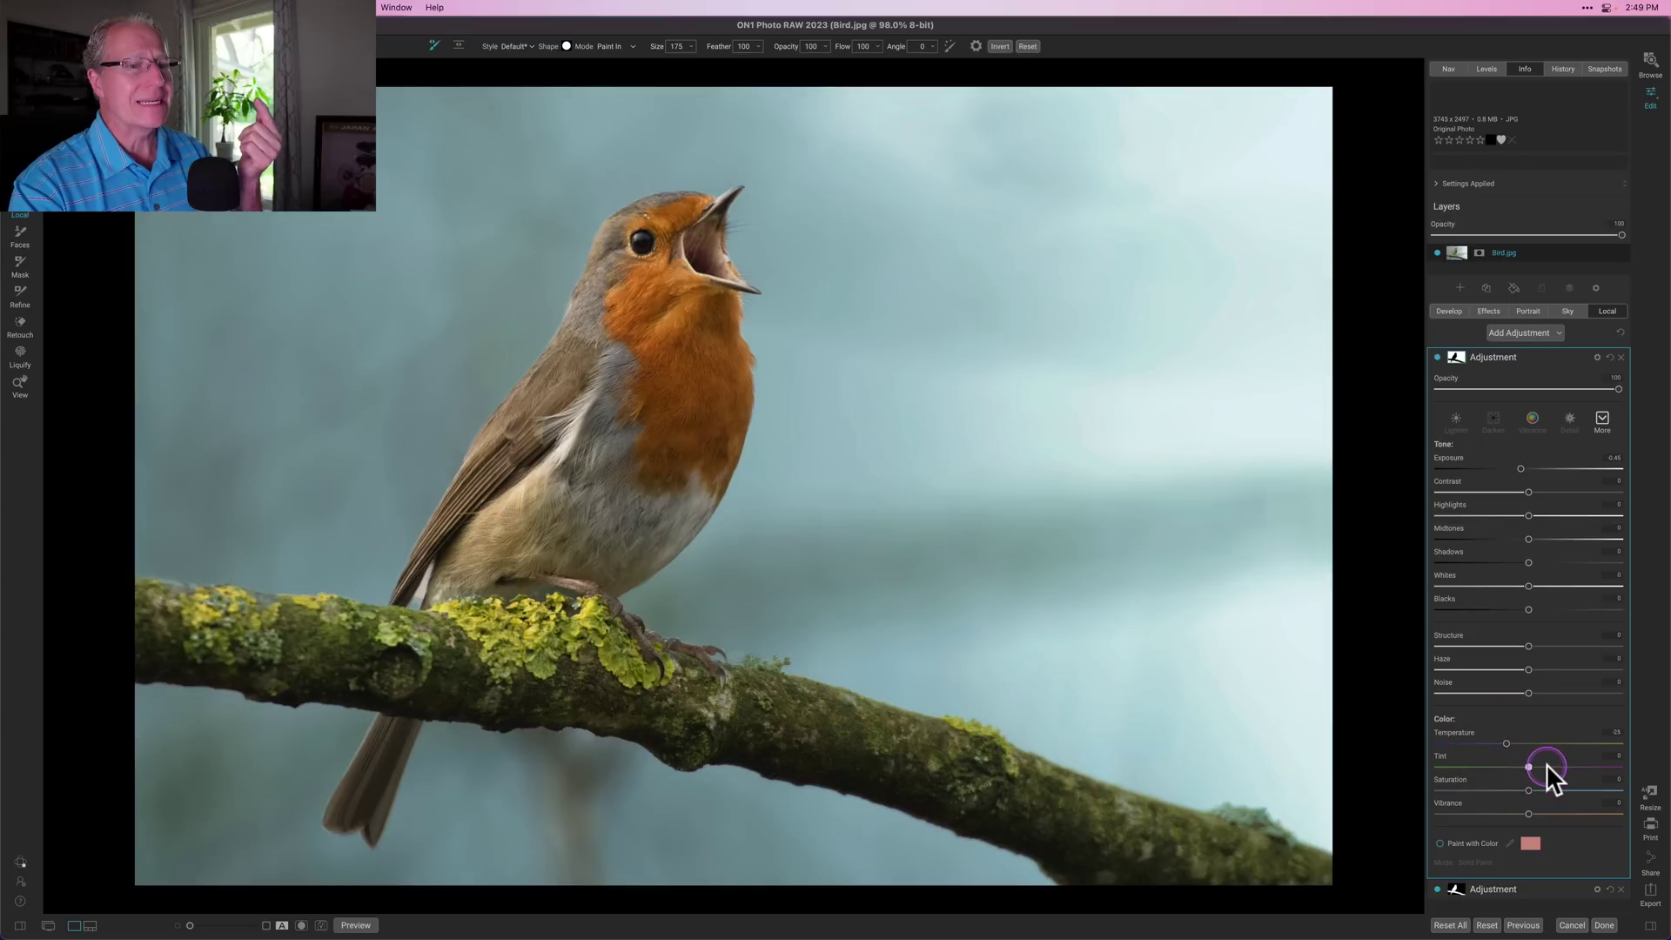
left_click_drag(1554, 762, 1555, 766)
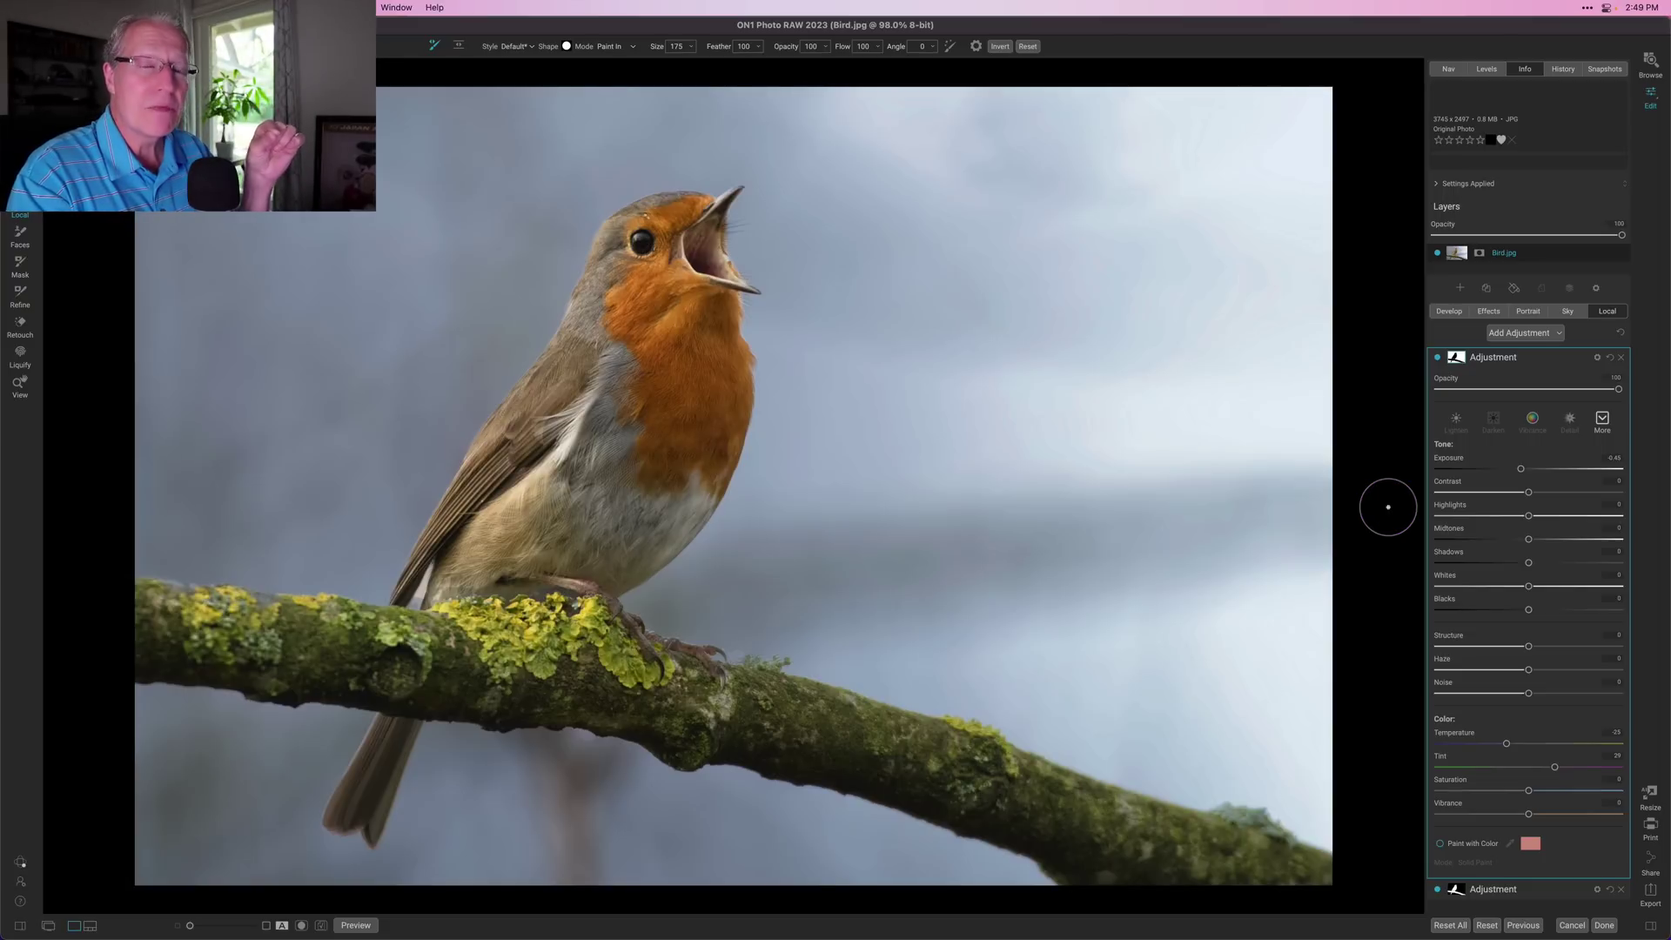
Compare the edited robin photo against its unedited original, then return to the edited view
key("backslash")
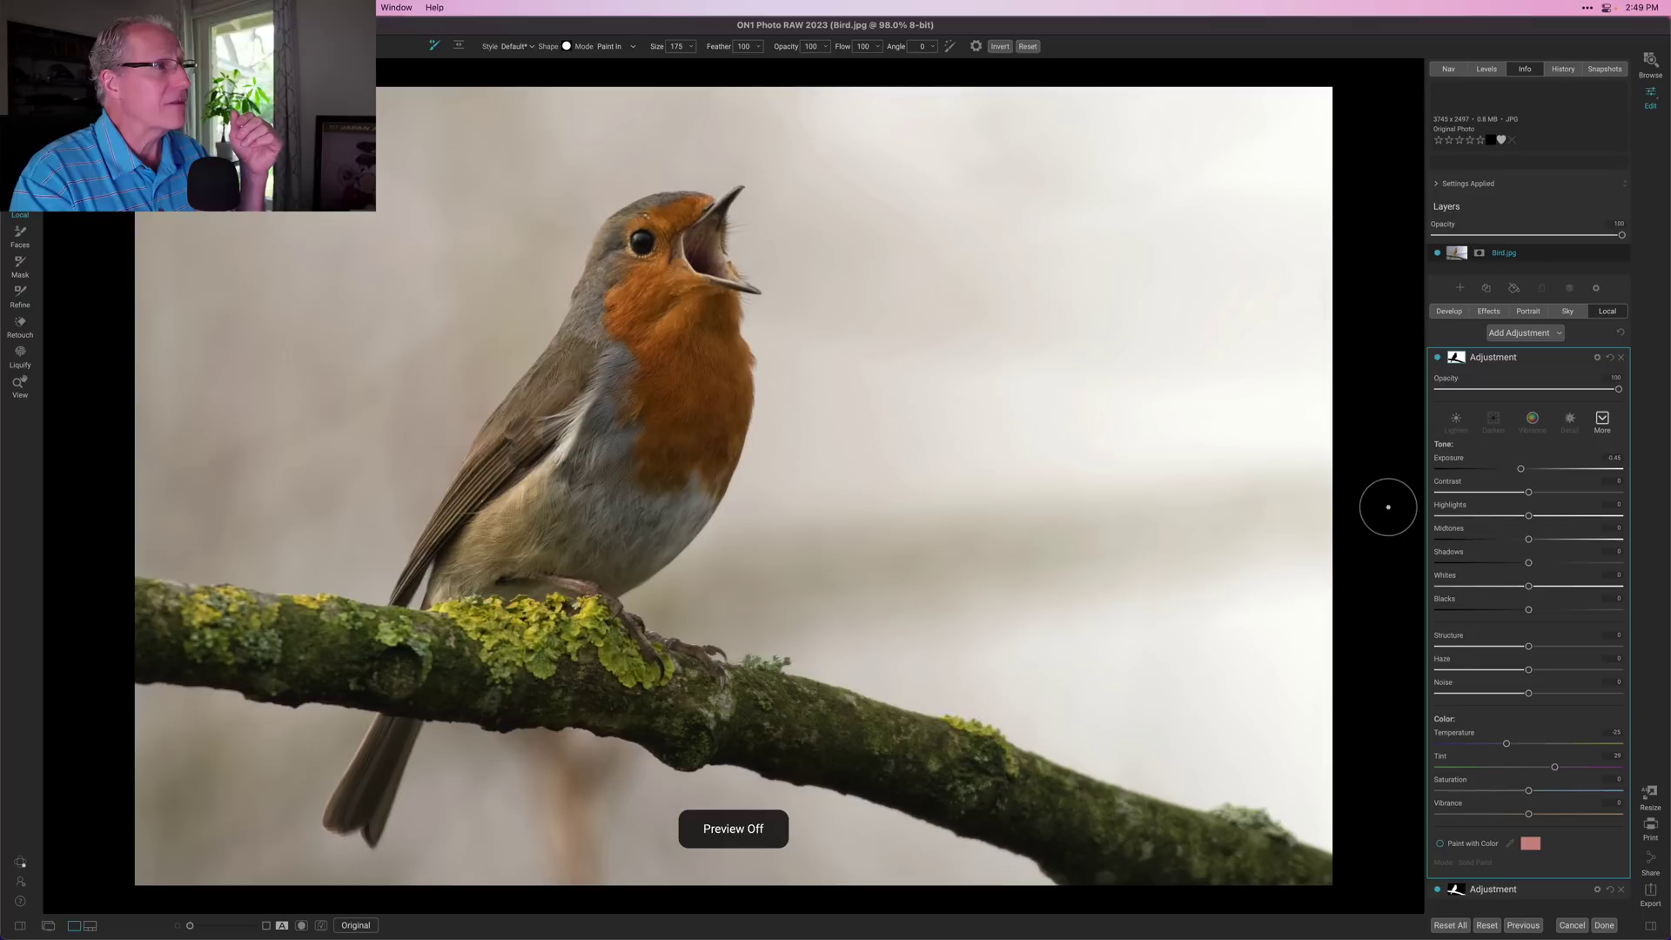
key("backslash")
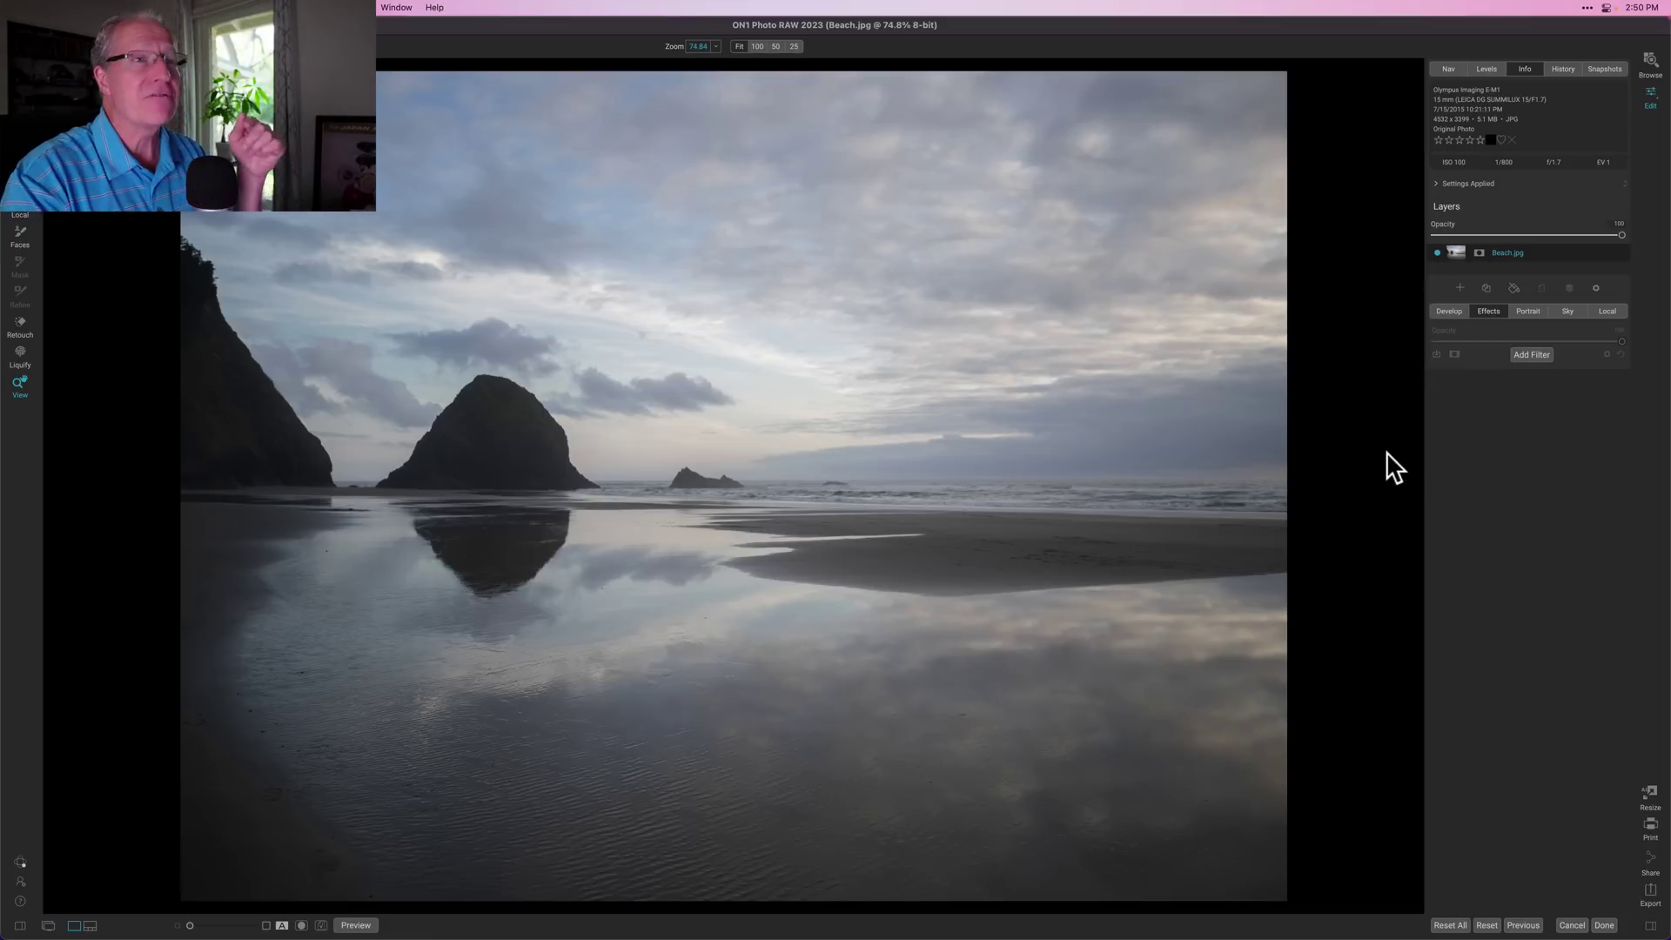
Add a Curves filter to Beach.jpg from the Filters list
left_click(1507, 385)
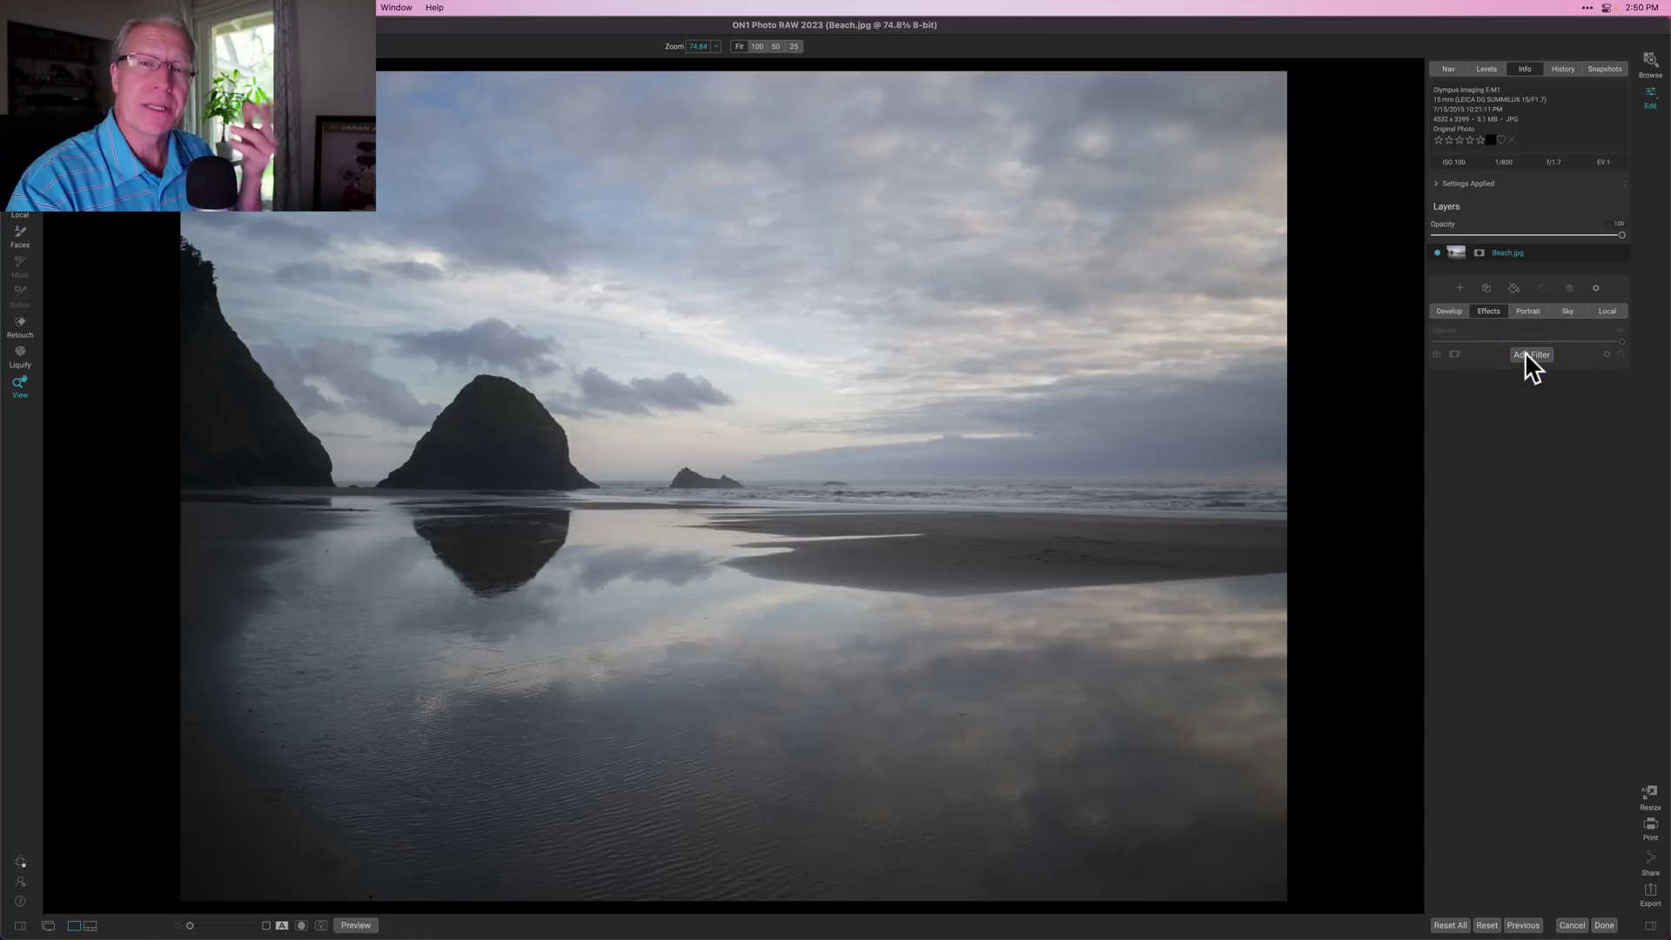
left_click(1525, 353)
left_click(1274, 554)
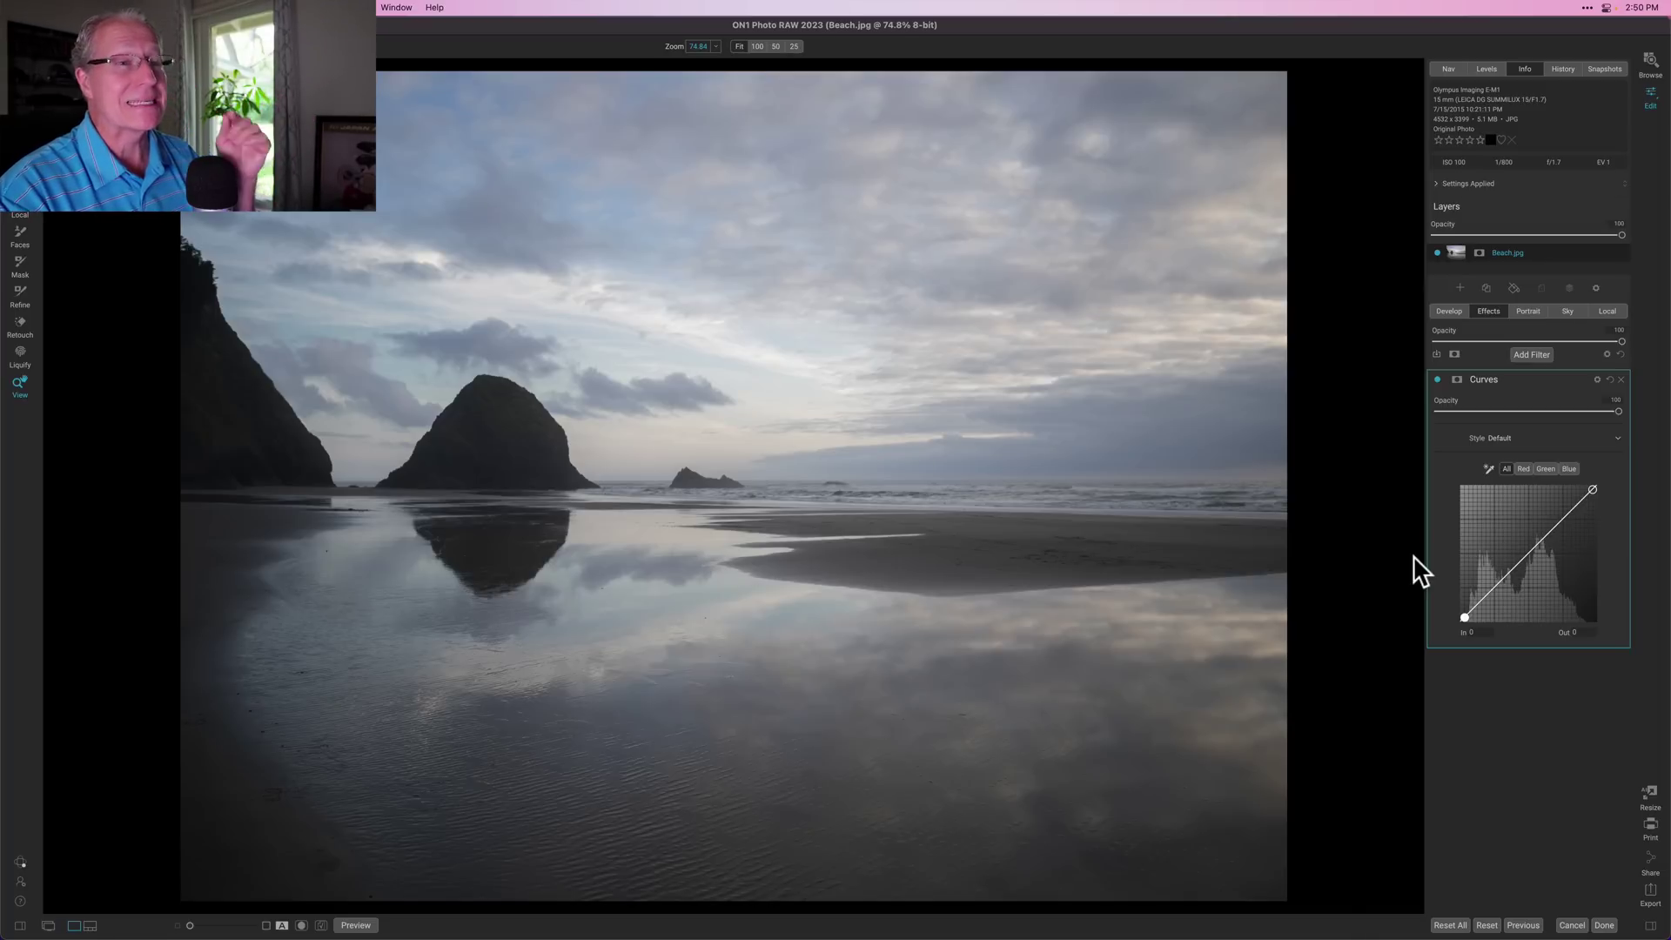
left_click(1480, 517)
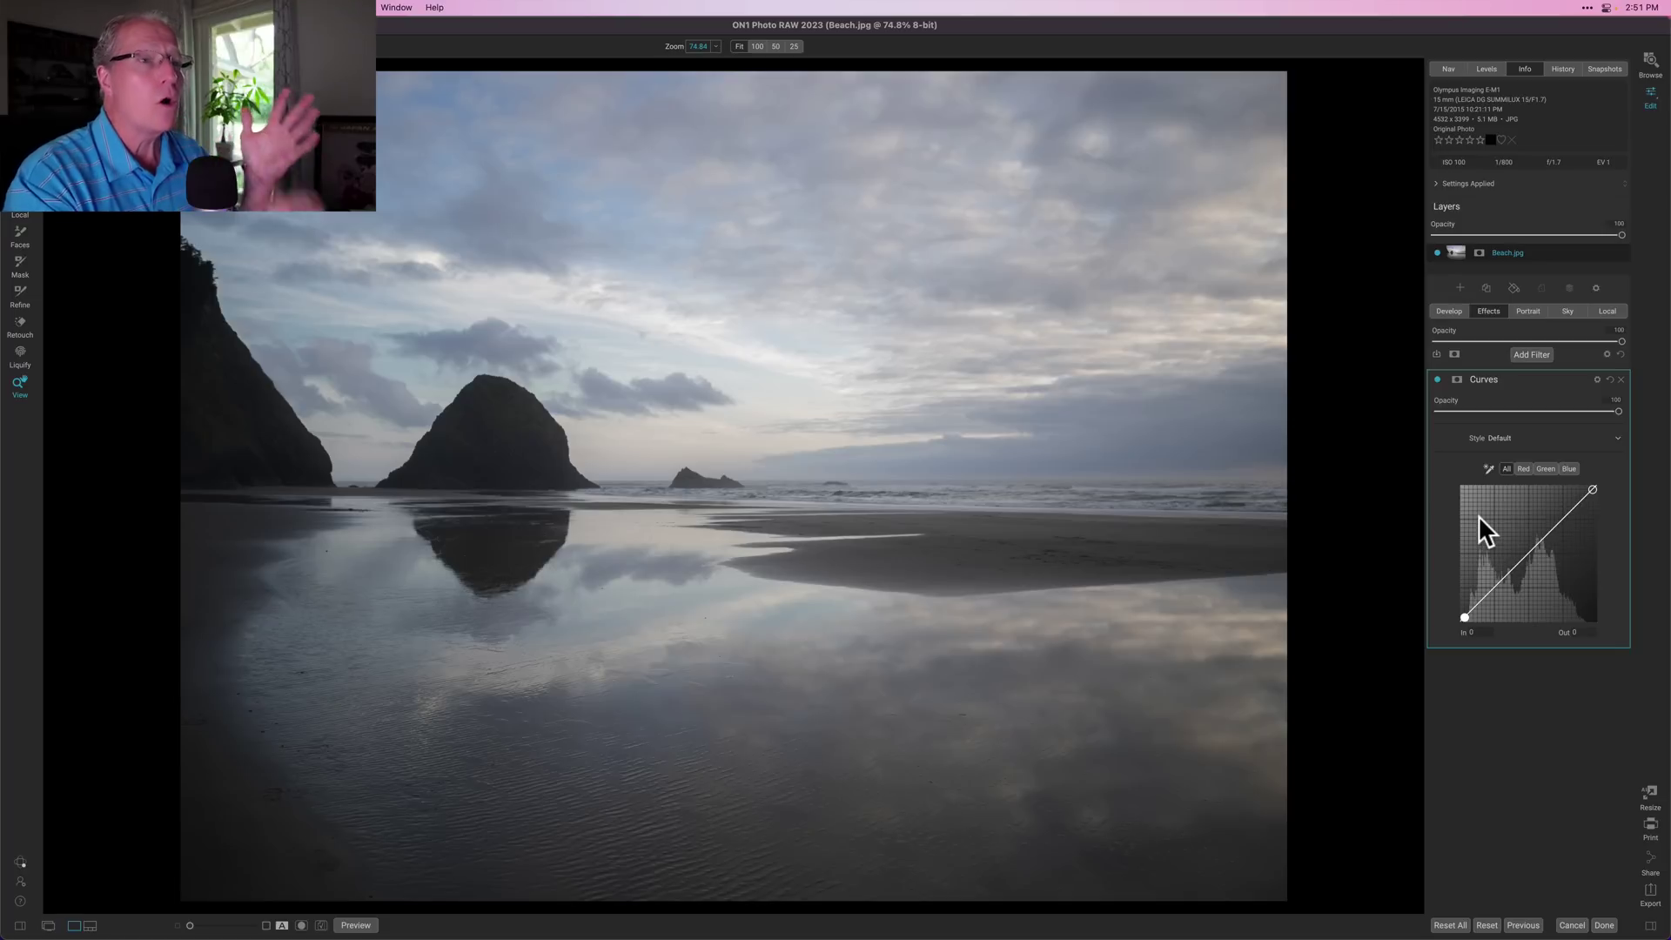
left_click(1524, 468)
left_click(1549, 468)
left_click(1572, 468)
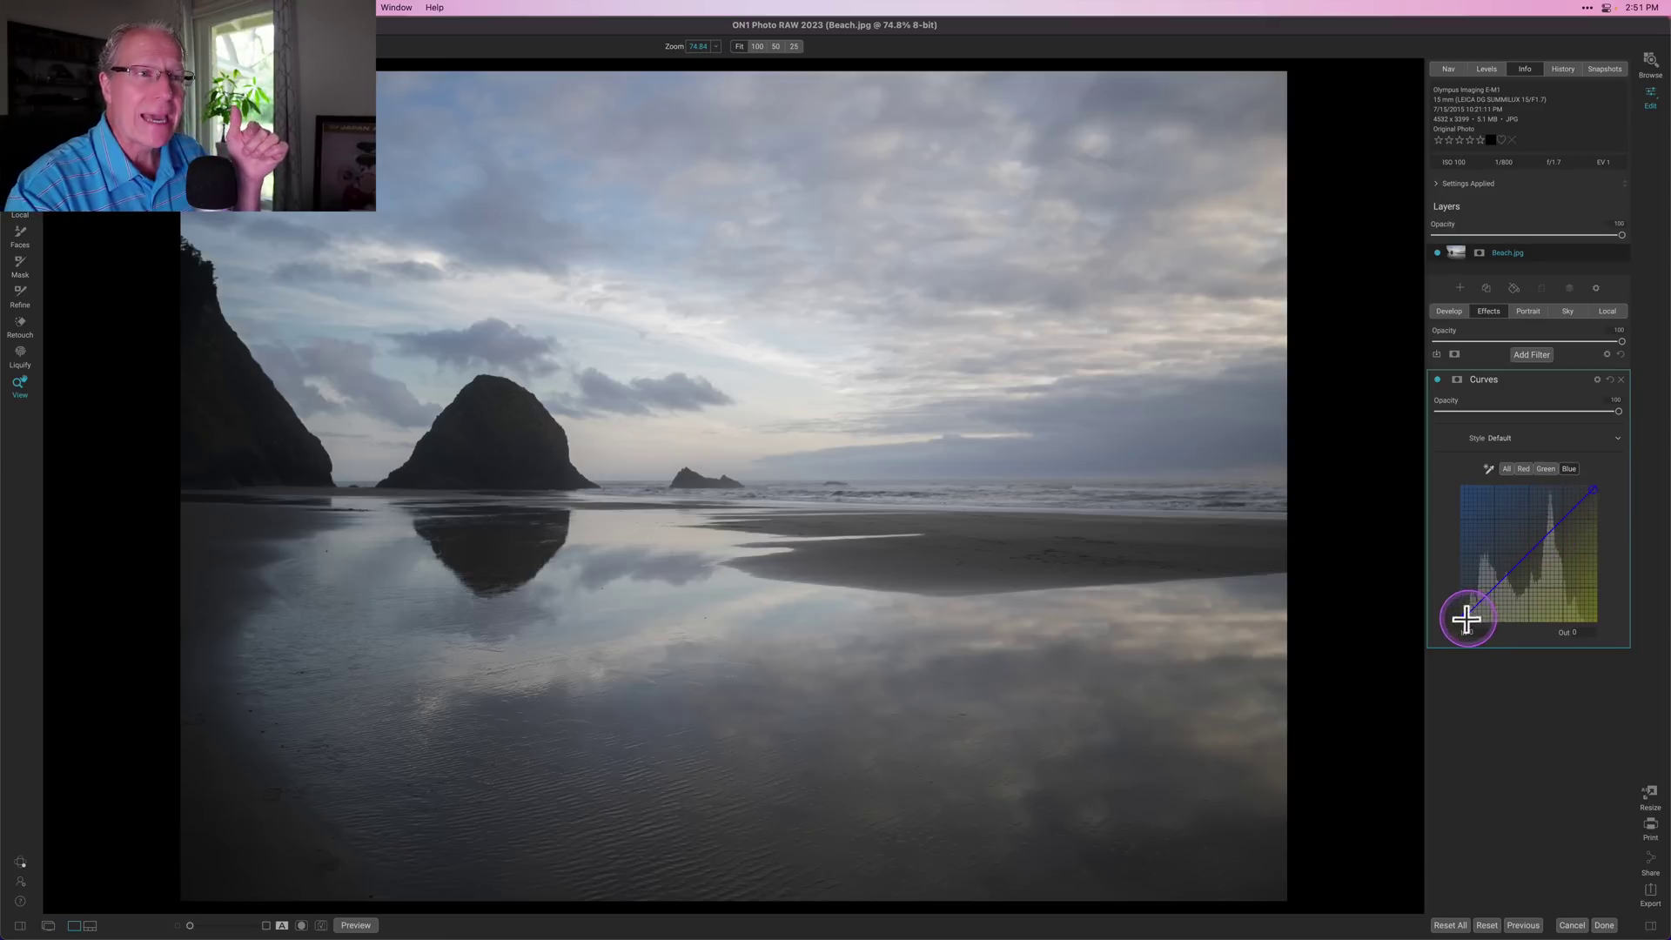
left_click(1502, 599)
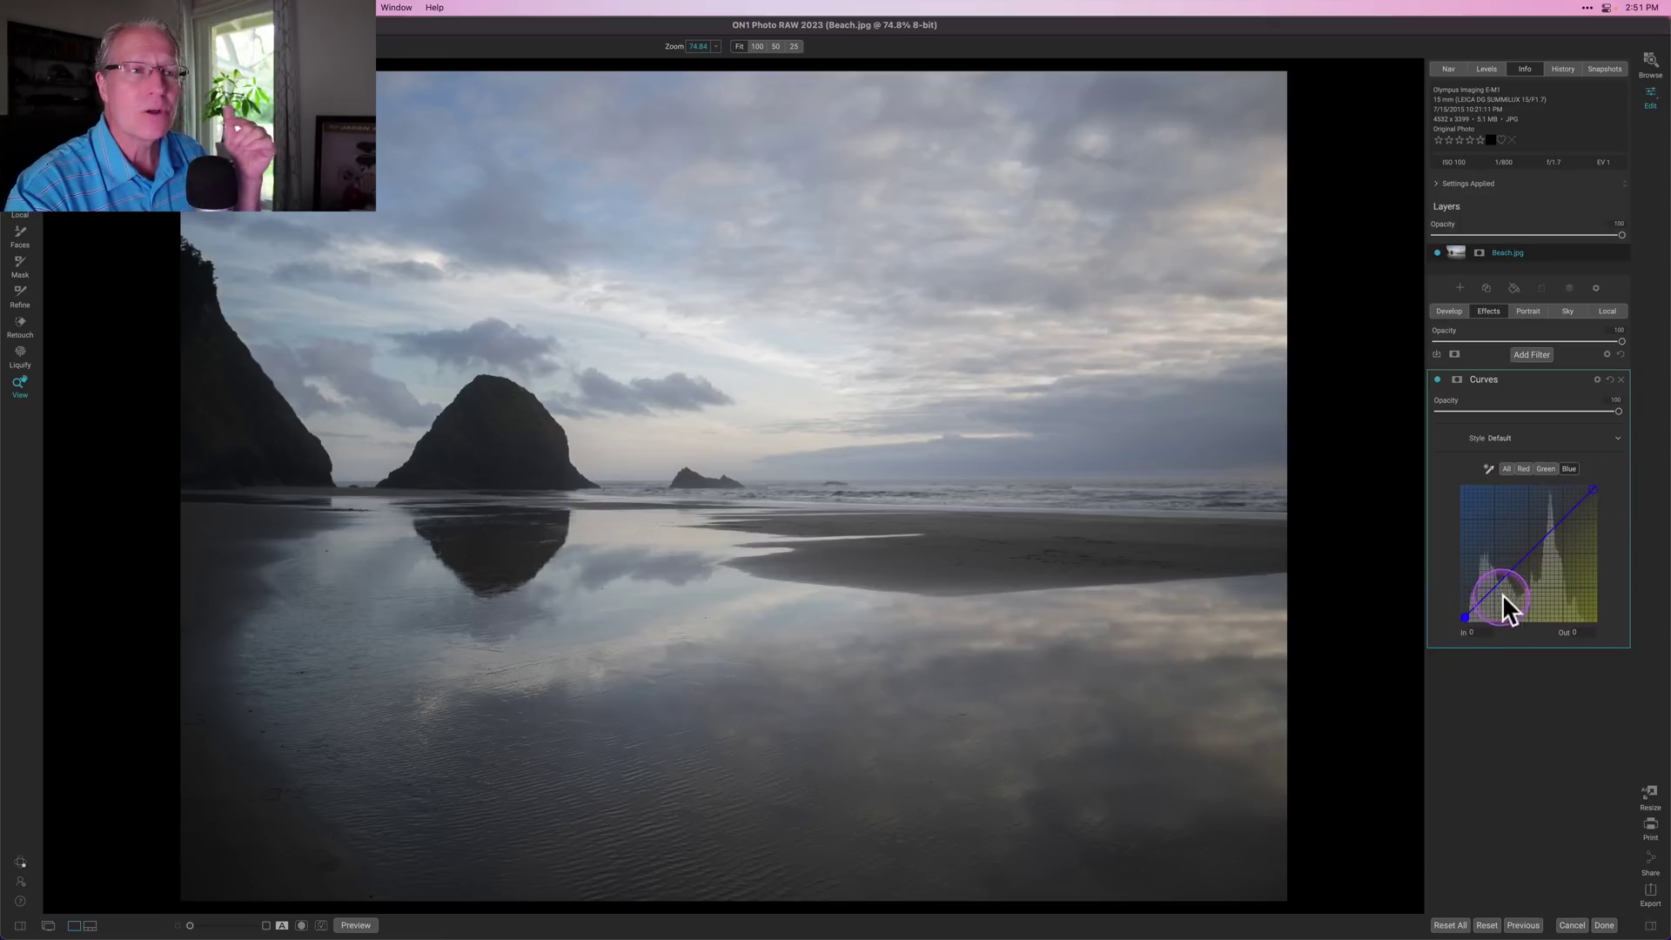
left_click(1551, 470)
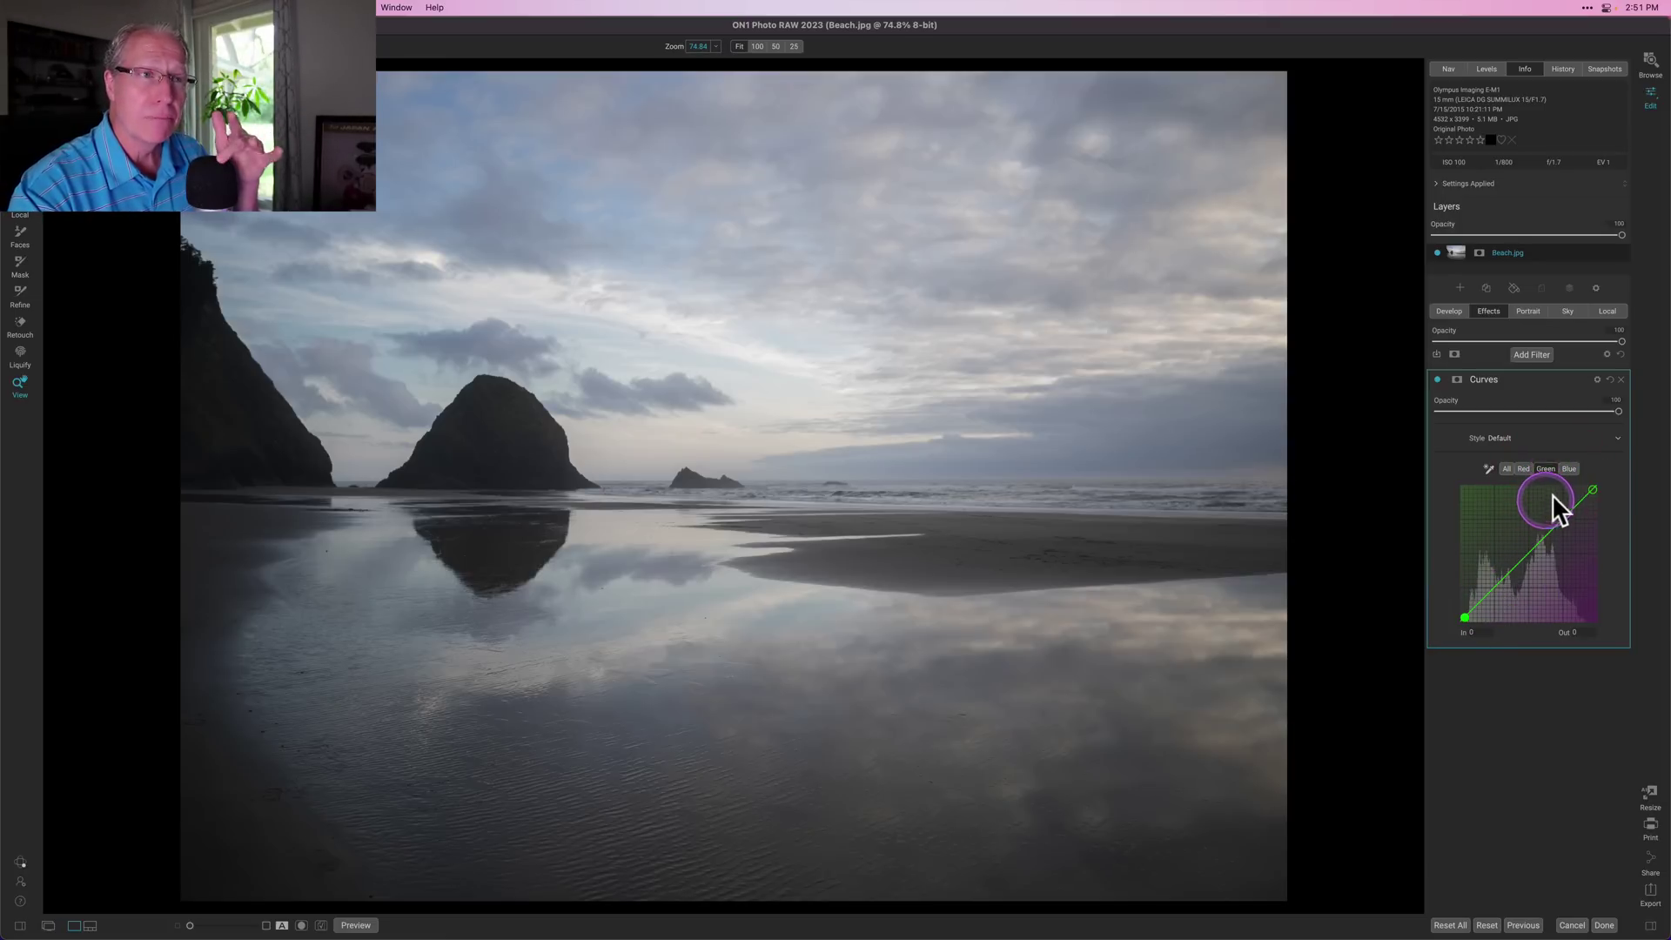
left_click(1524, 469)
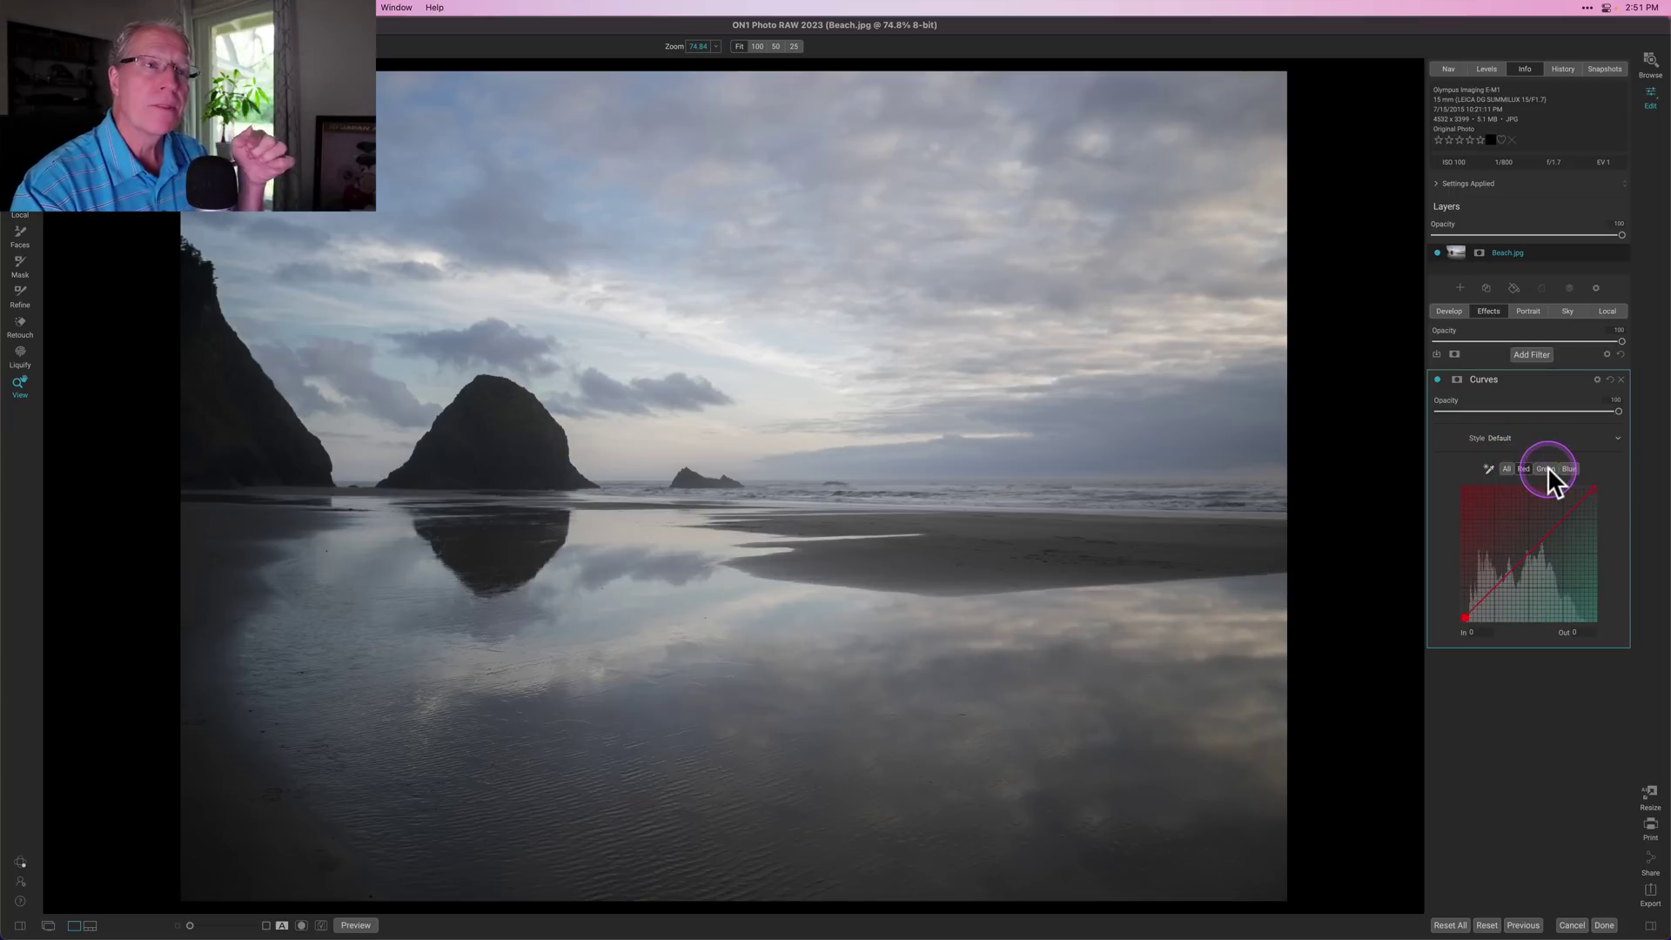
left_click(1548, 470)
left_click(1522, 469)
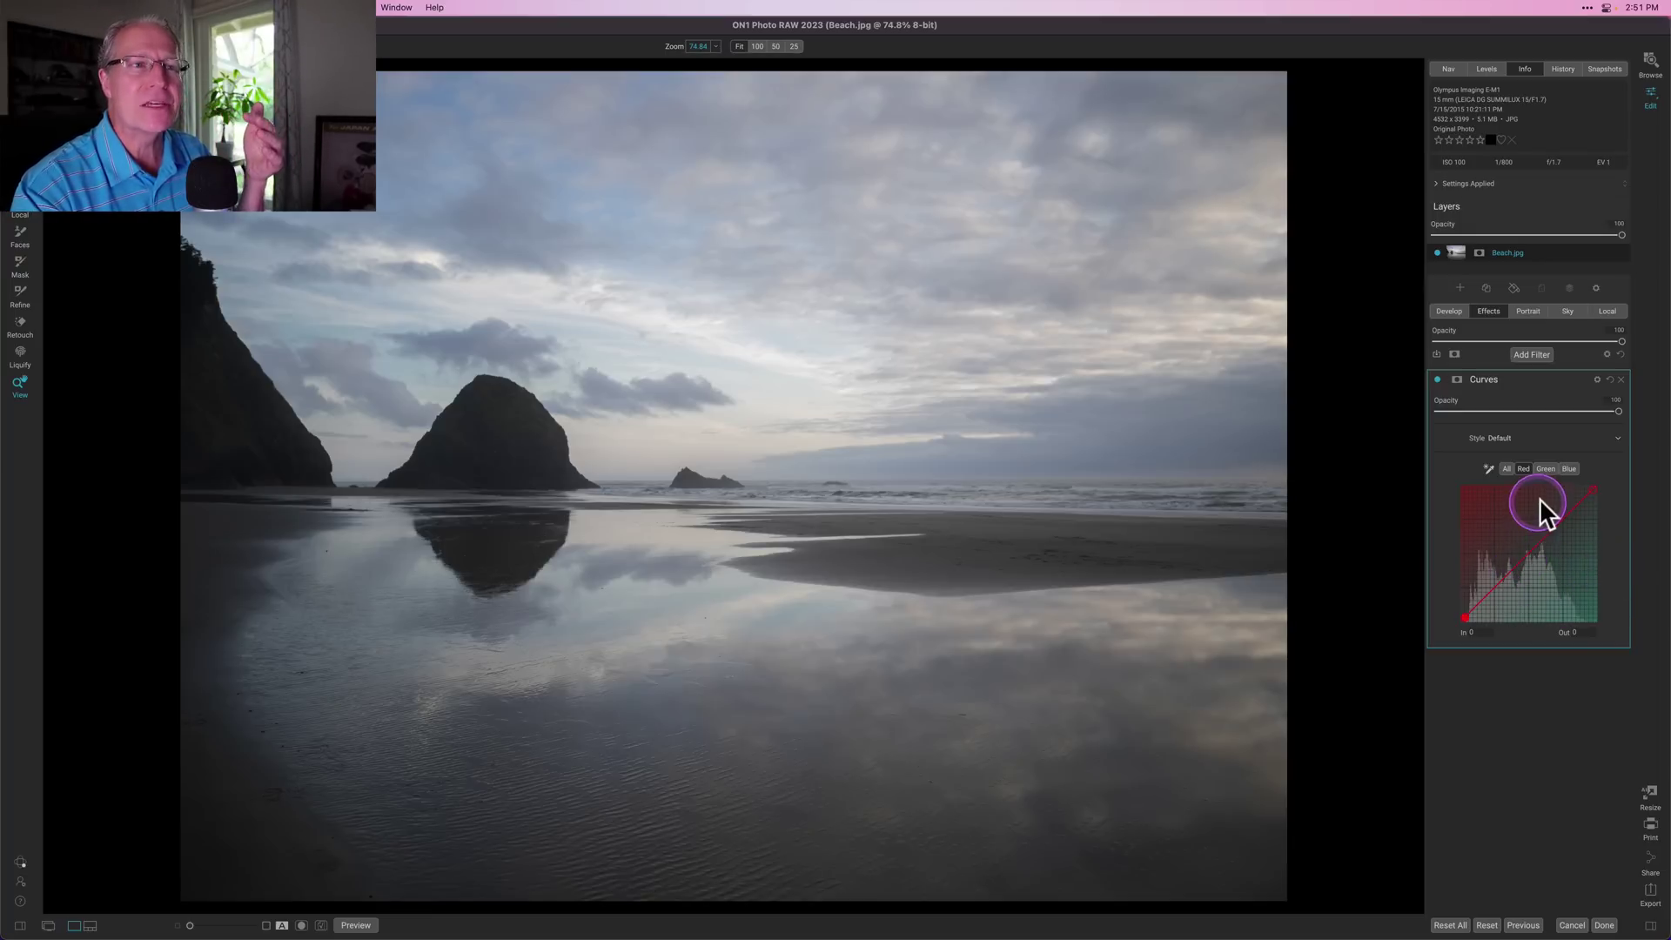
left_click(1546, 469)
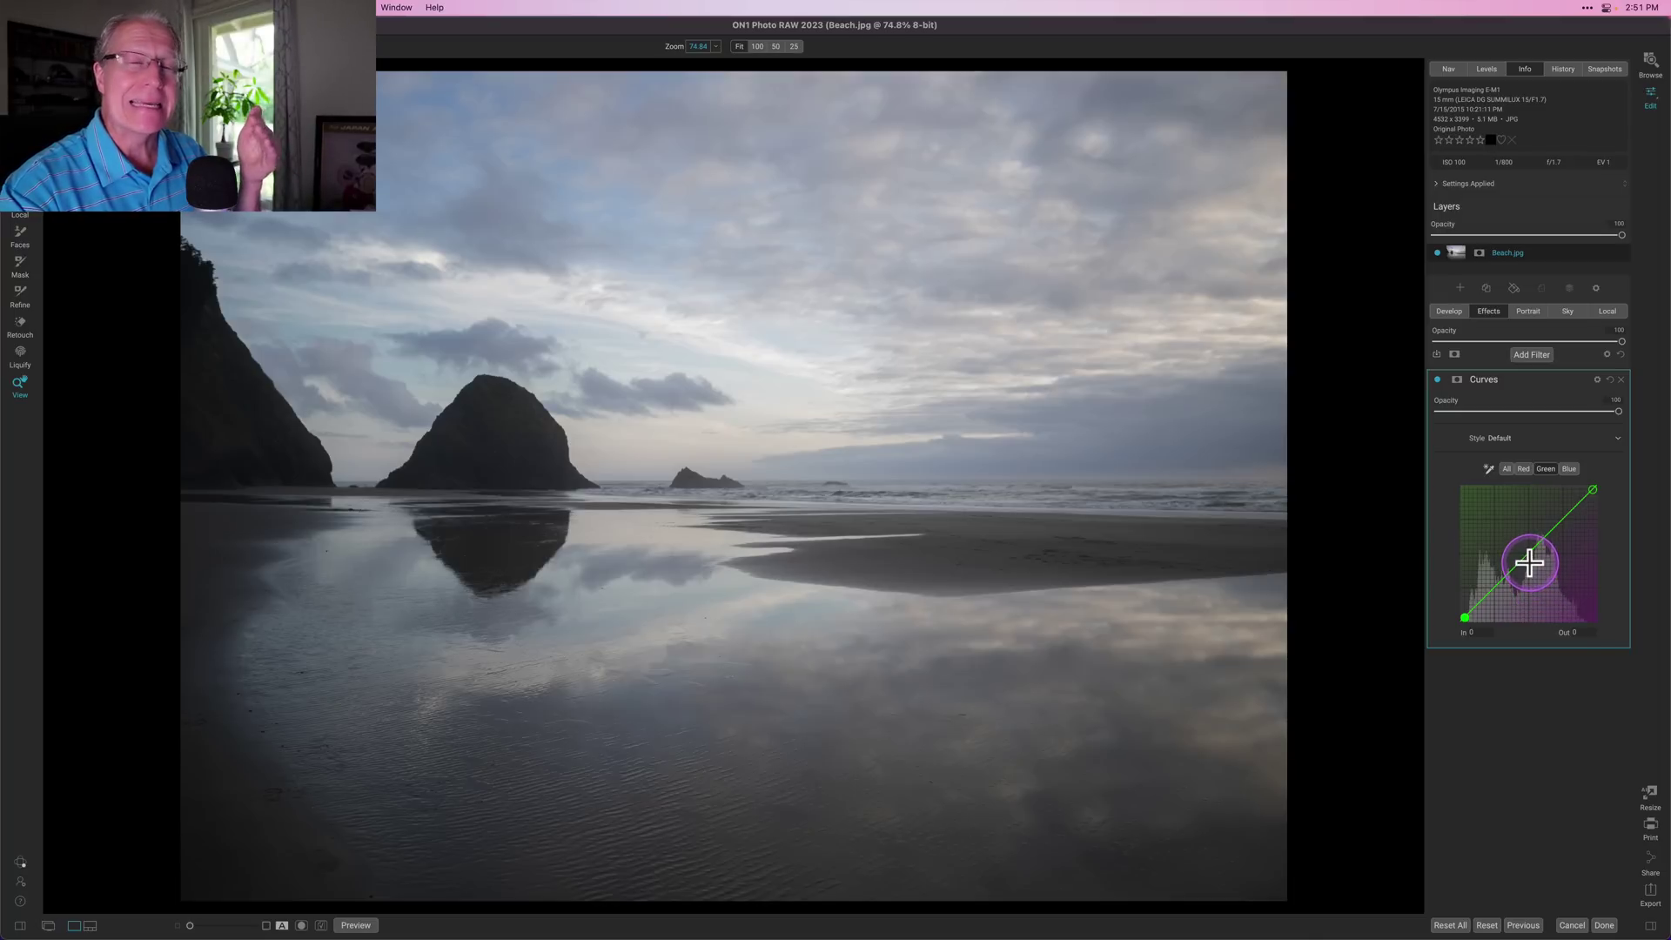
left_click_drag(1529, 564, 1540, 562)
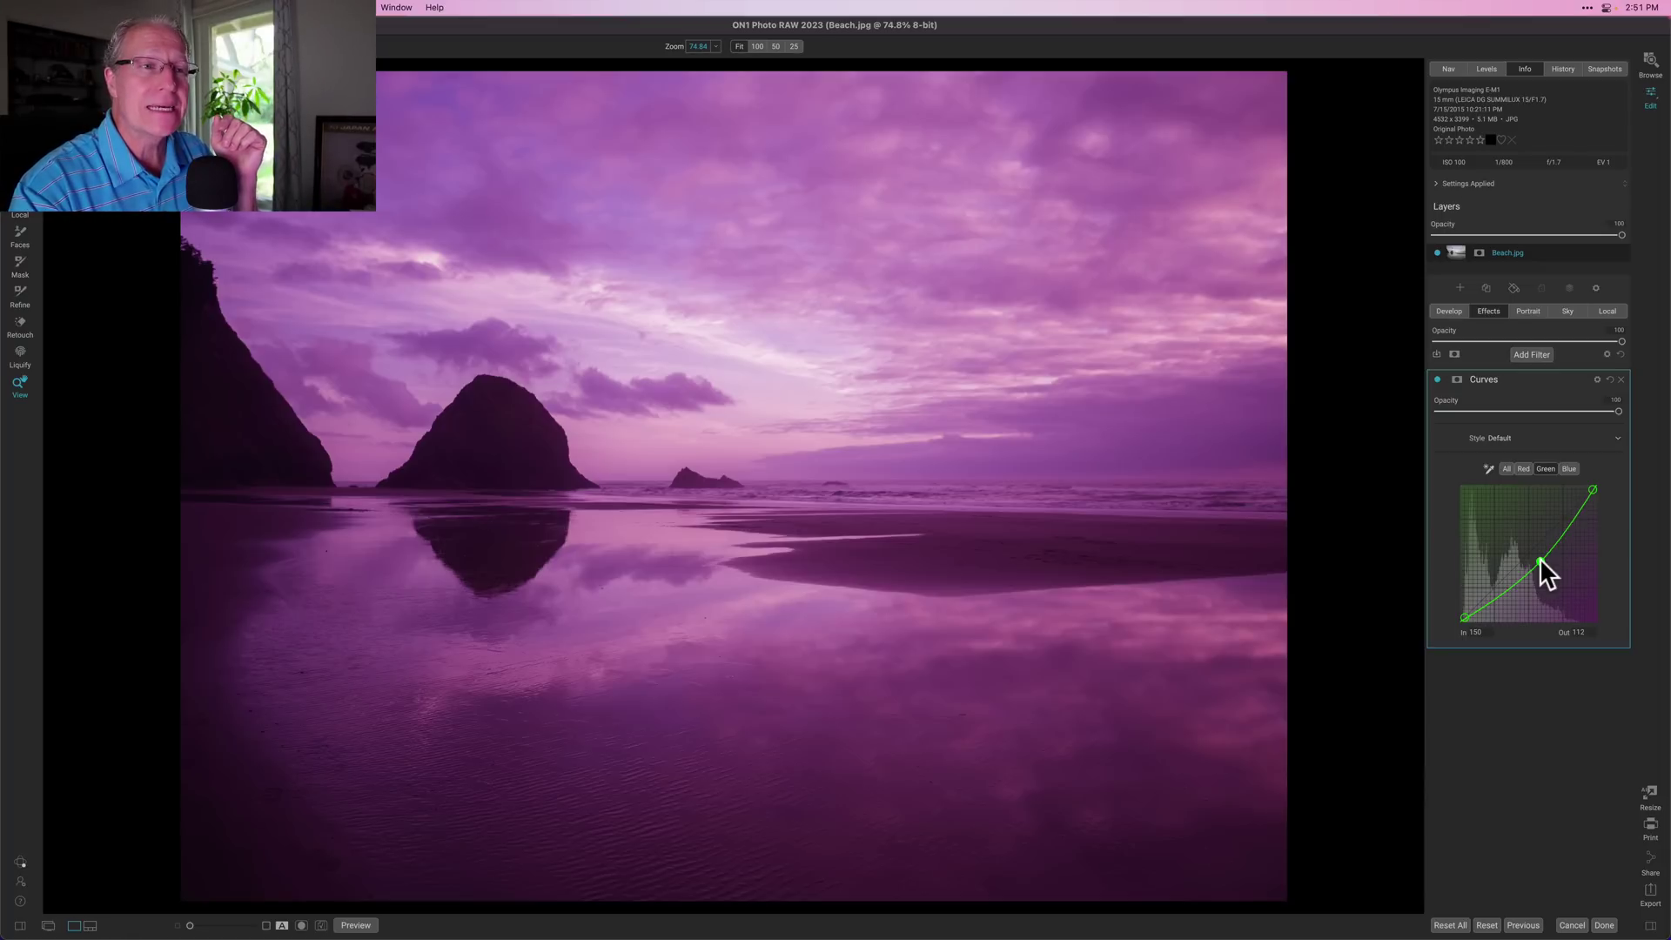
right_click(1540, 560)
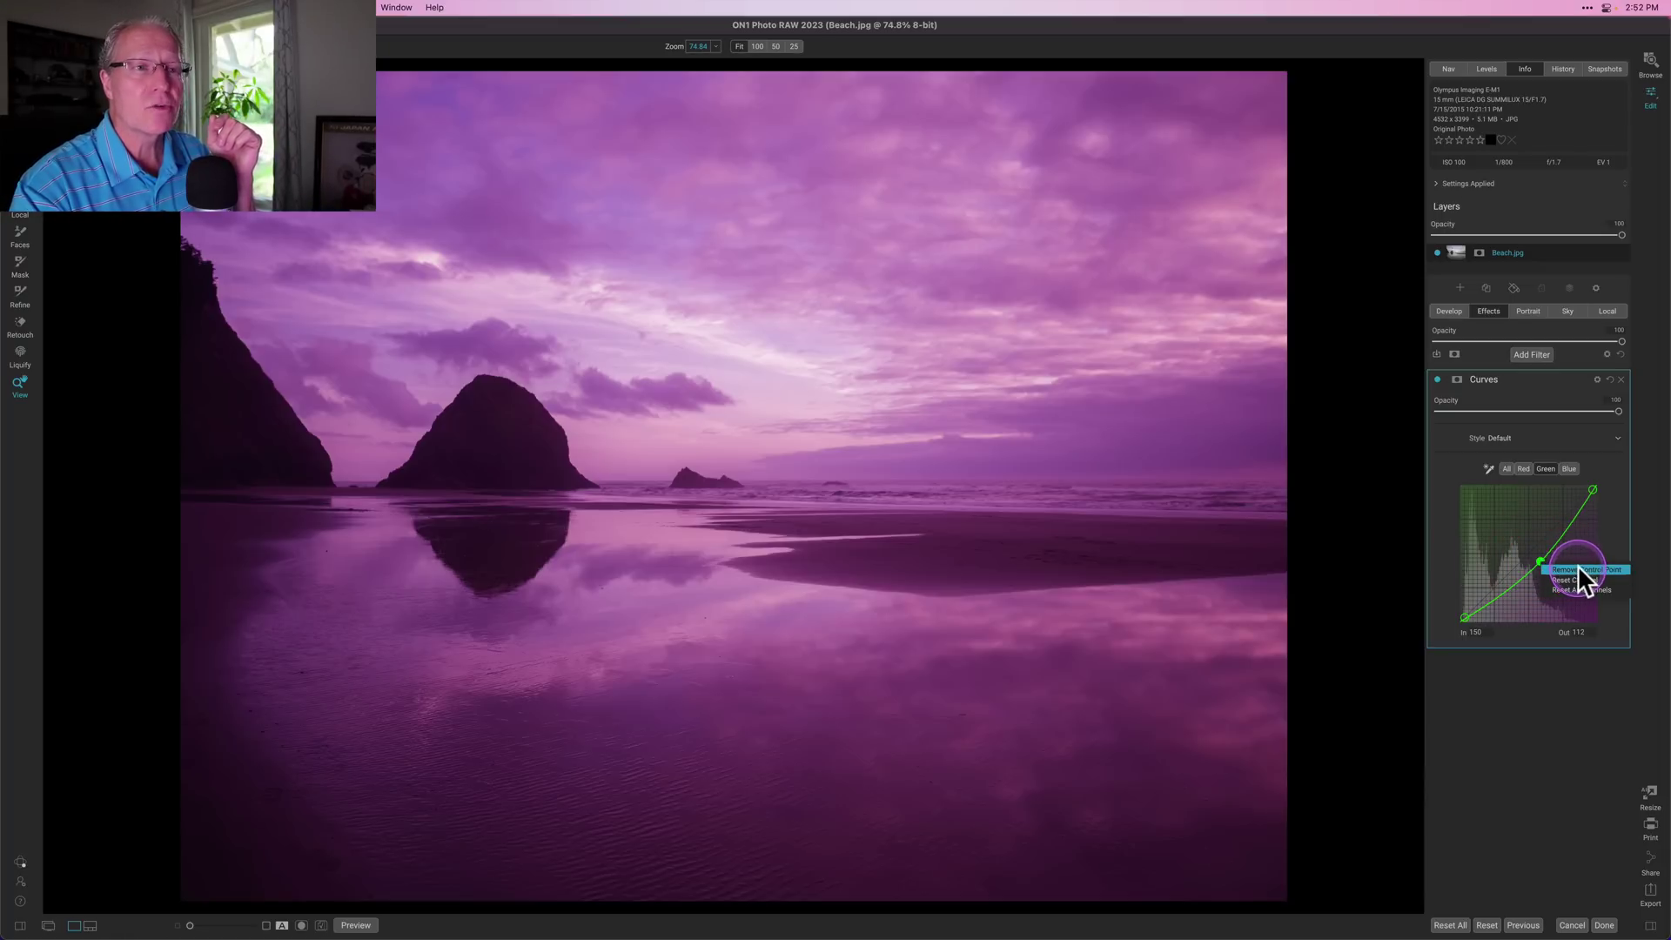
left_click(1577, 569)
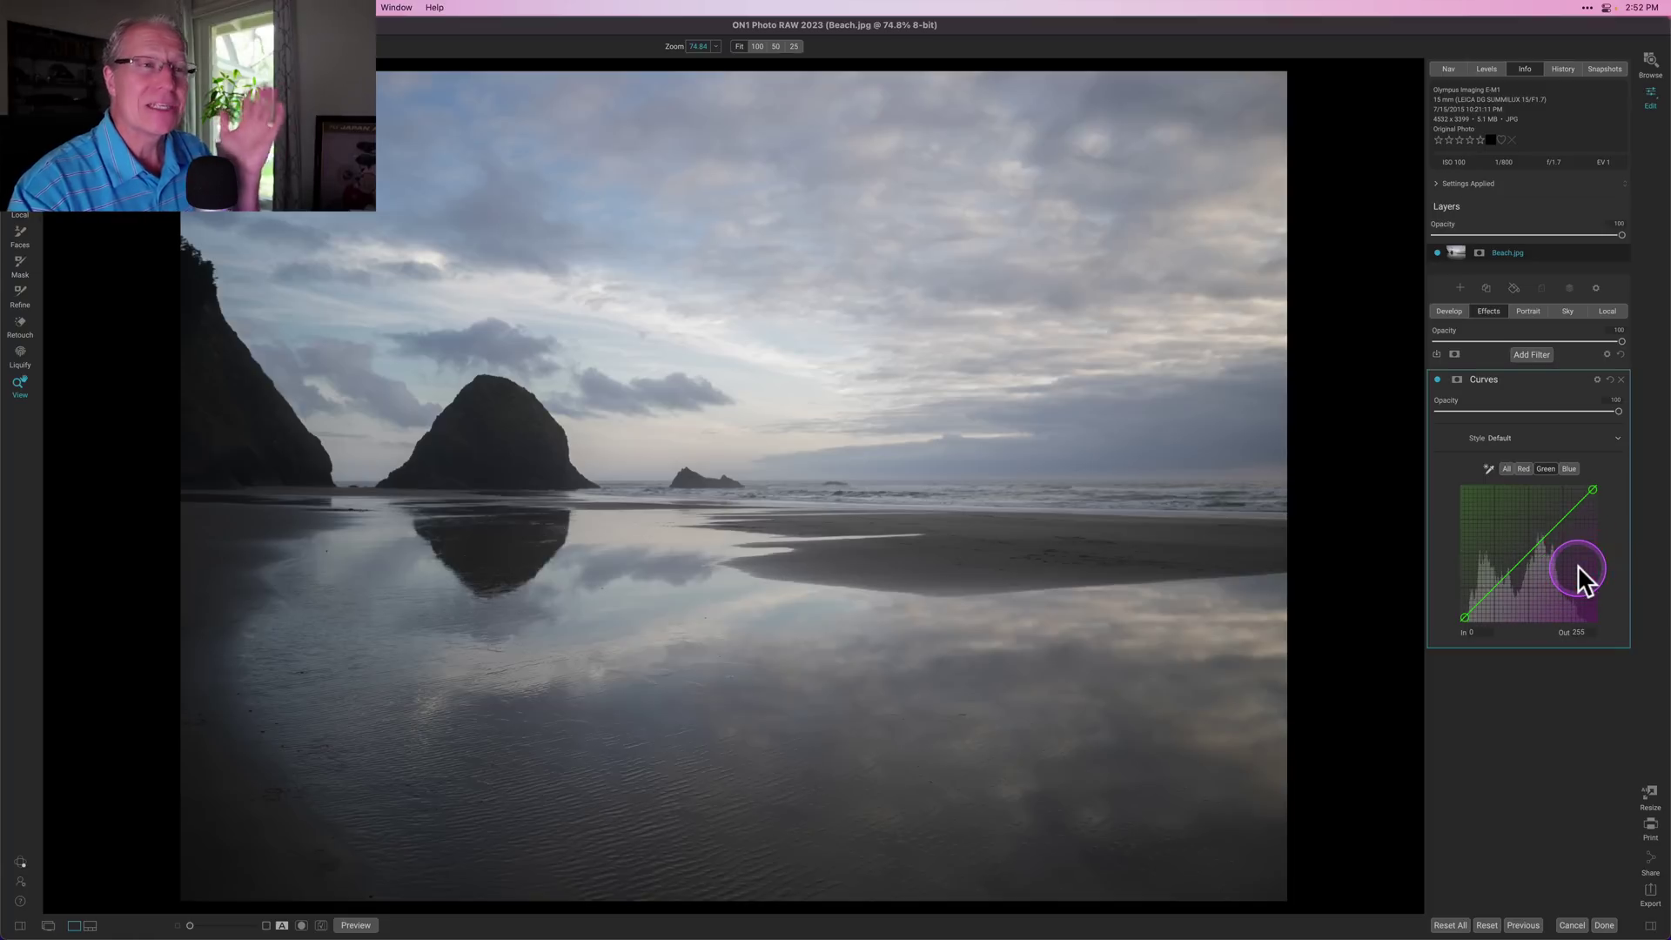
left_click(1576, 523)
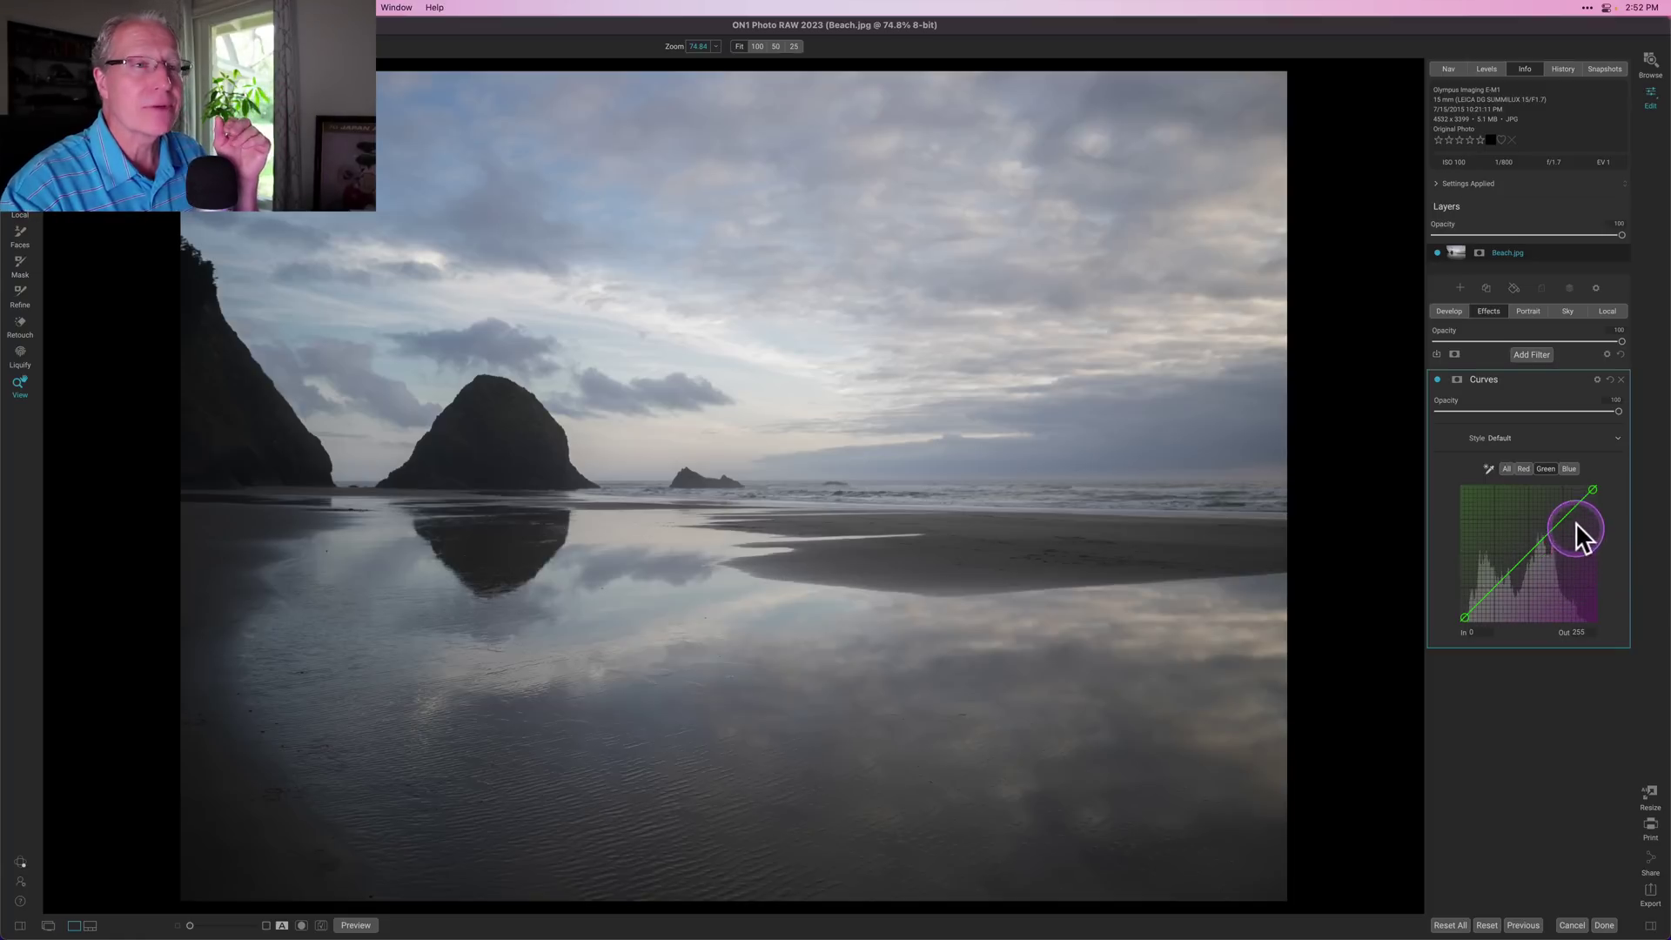
left_click(1509, 468)
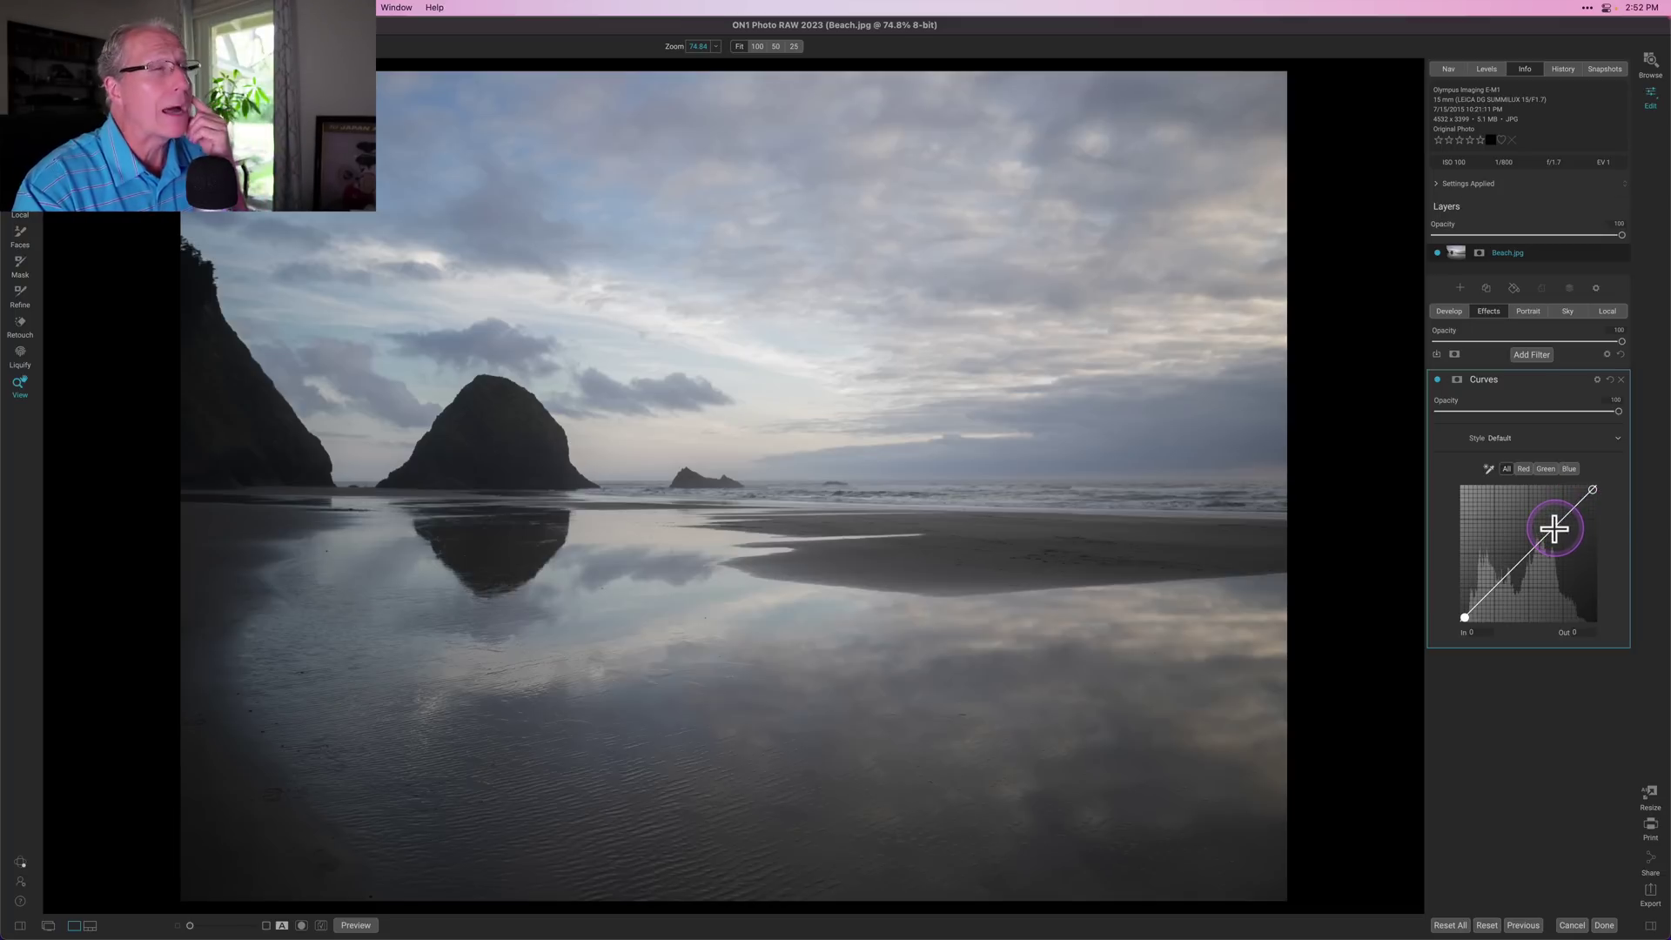
Sample the bright sky with the eyedropper and pull the new highlight point down to about In 222 / Out 212
left_click(1487, 467)
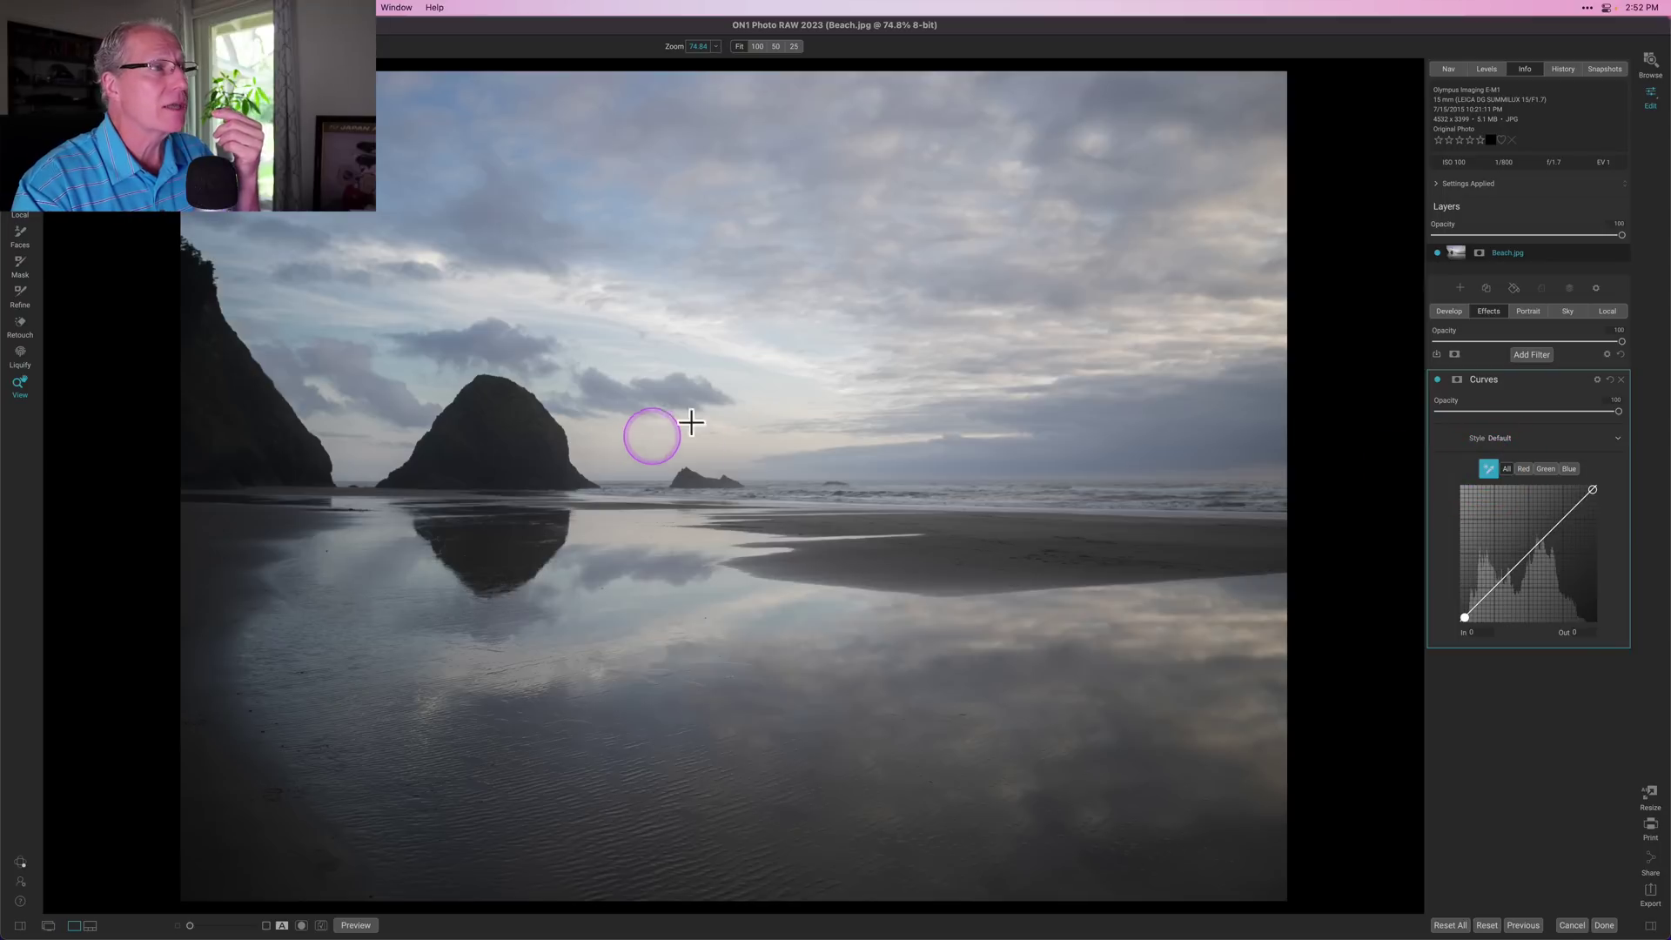
left_click(760, 388)
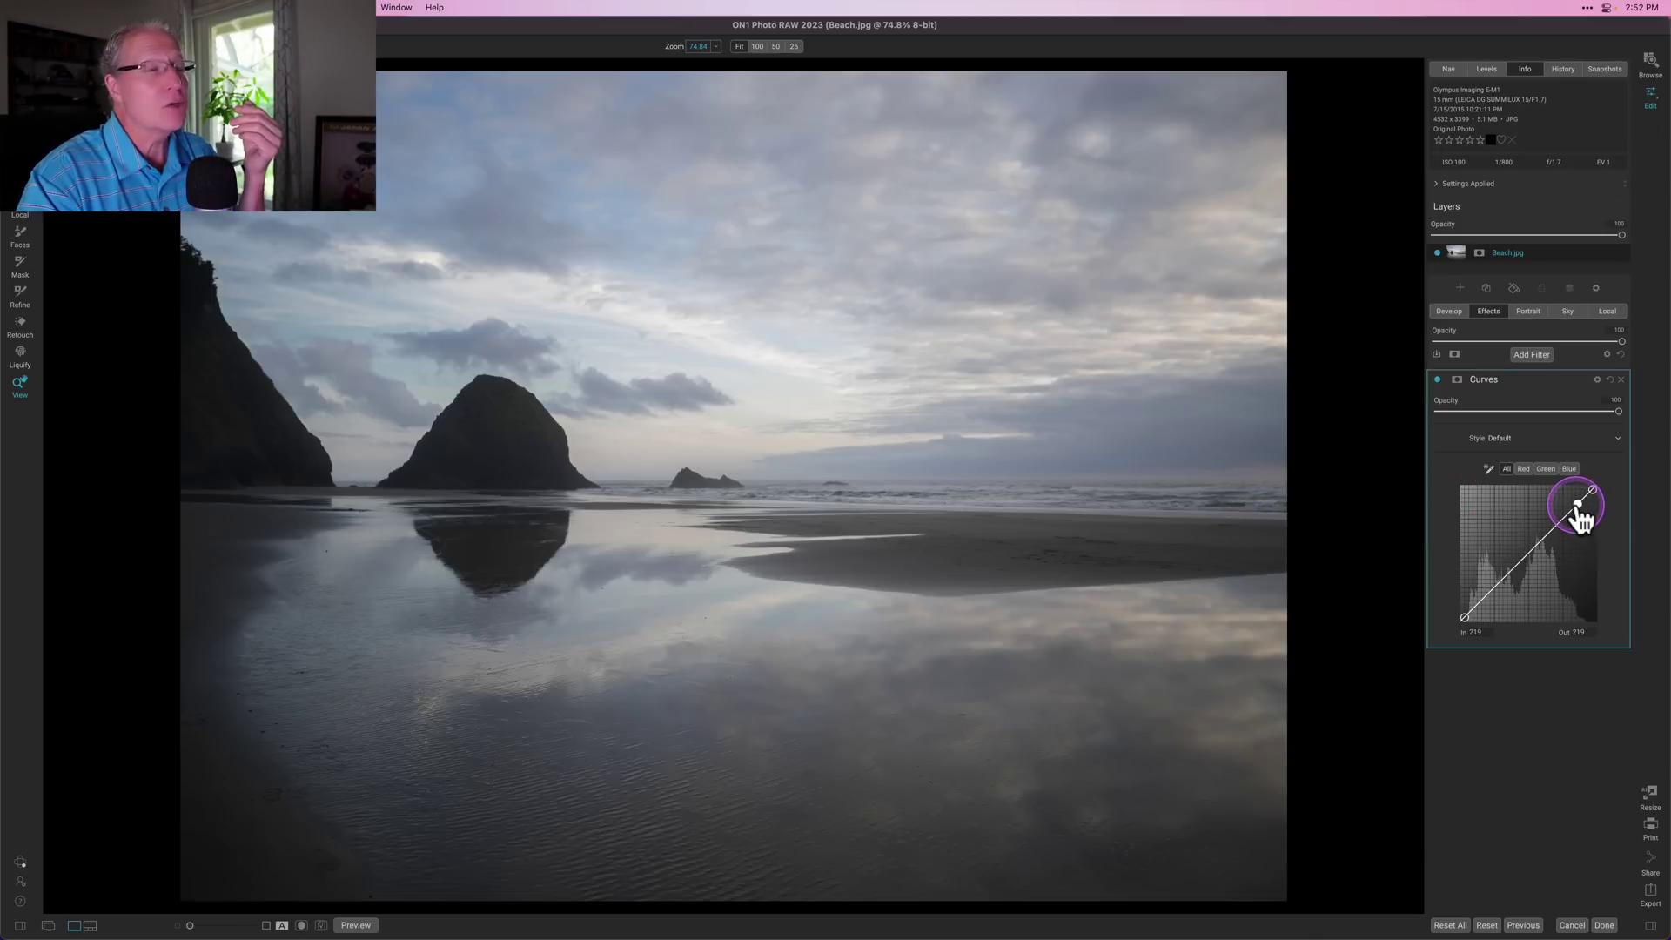
left_click_drag(1577, 504, 1577, 508)
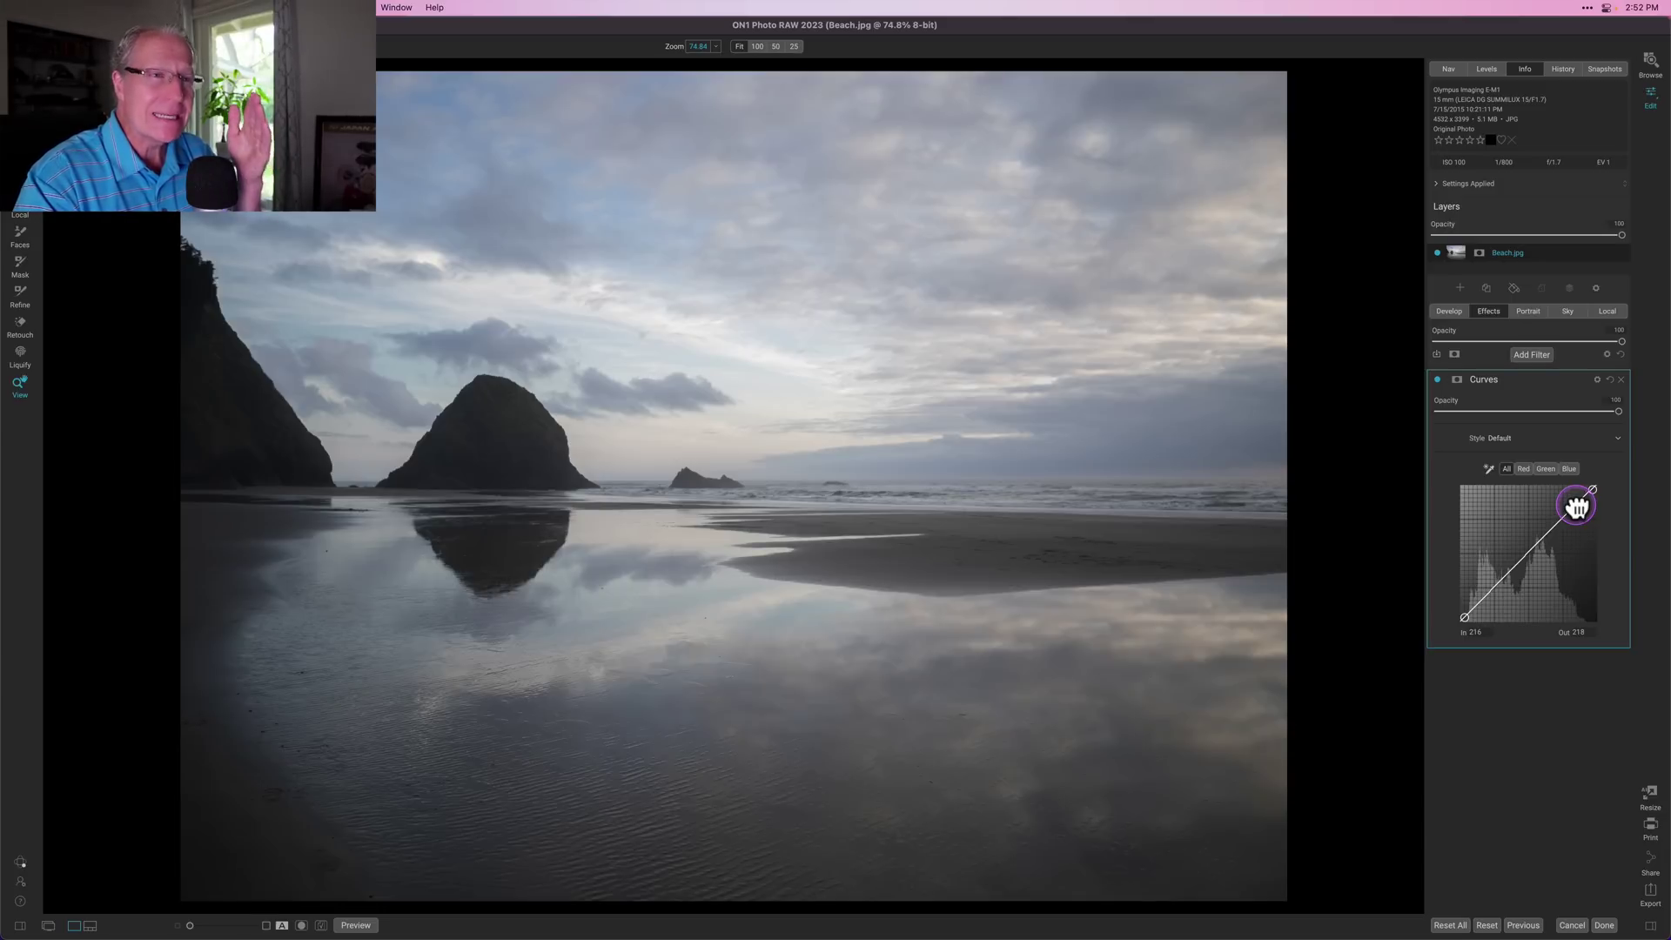
left_click_drag(1577, 507, 1583, 514)
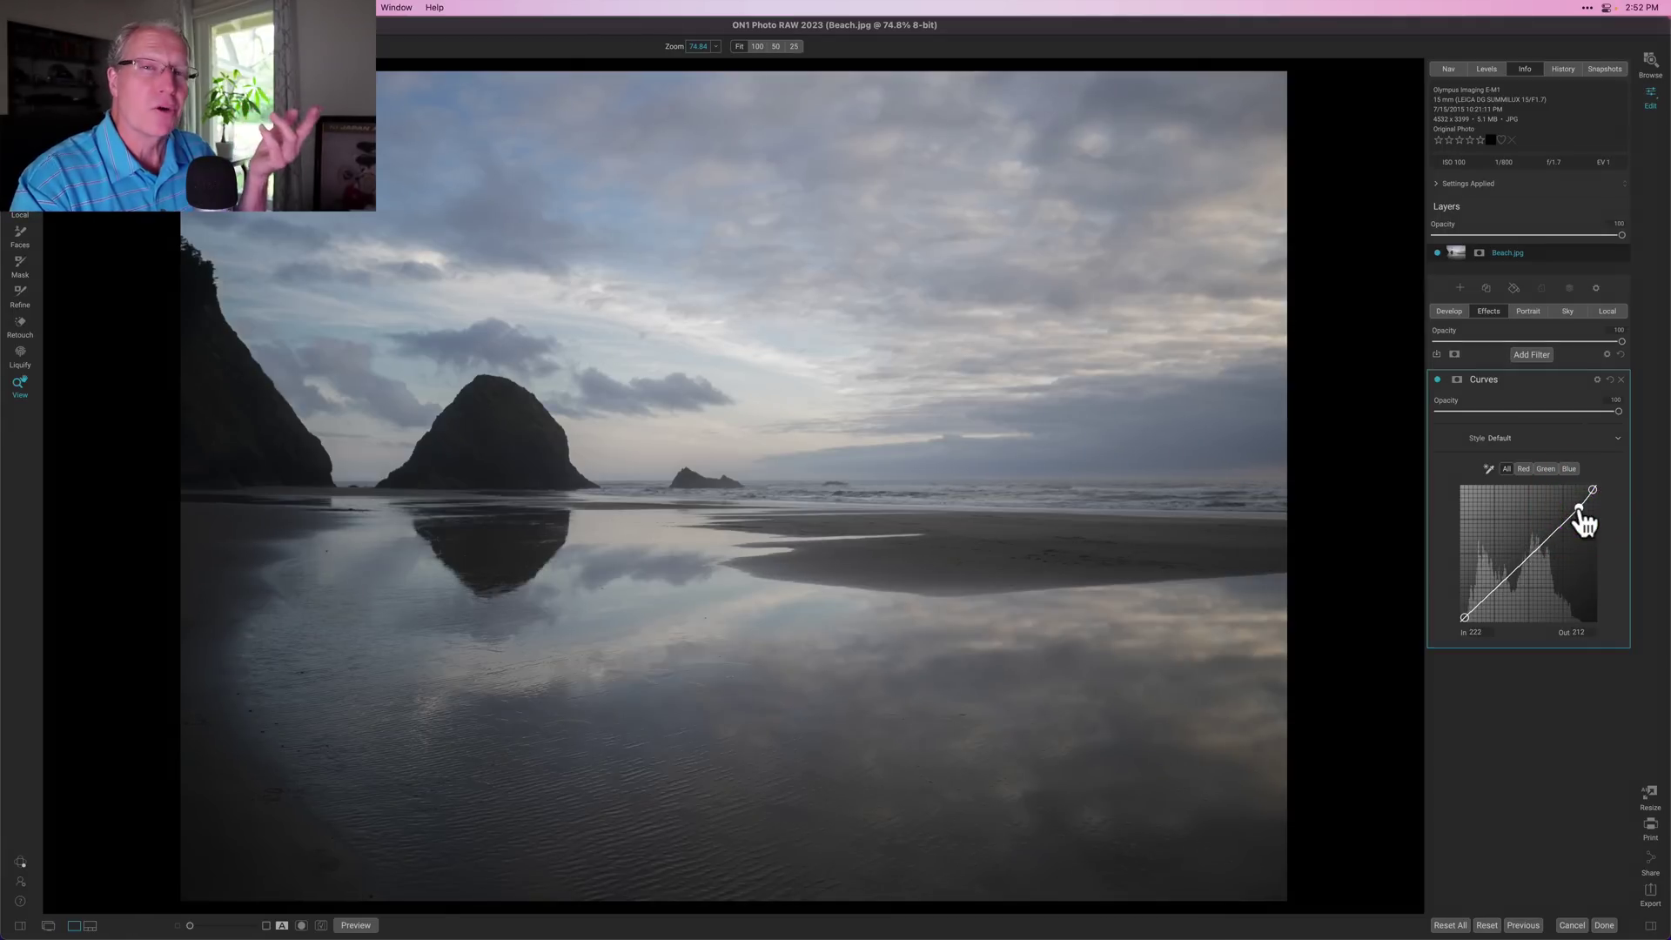
left_click(1572, 578)
Enter 213, then 215, as the highlight point's Out value
left_click(1471, 635)
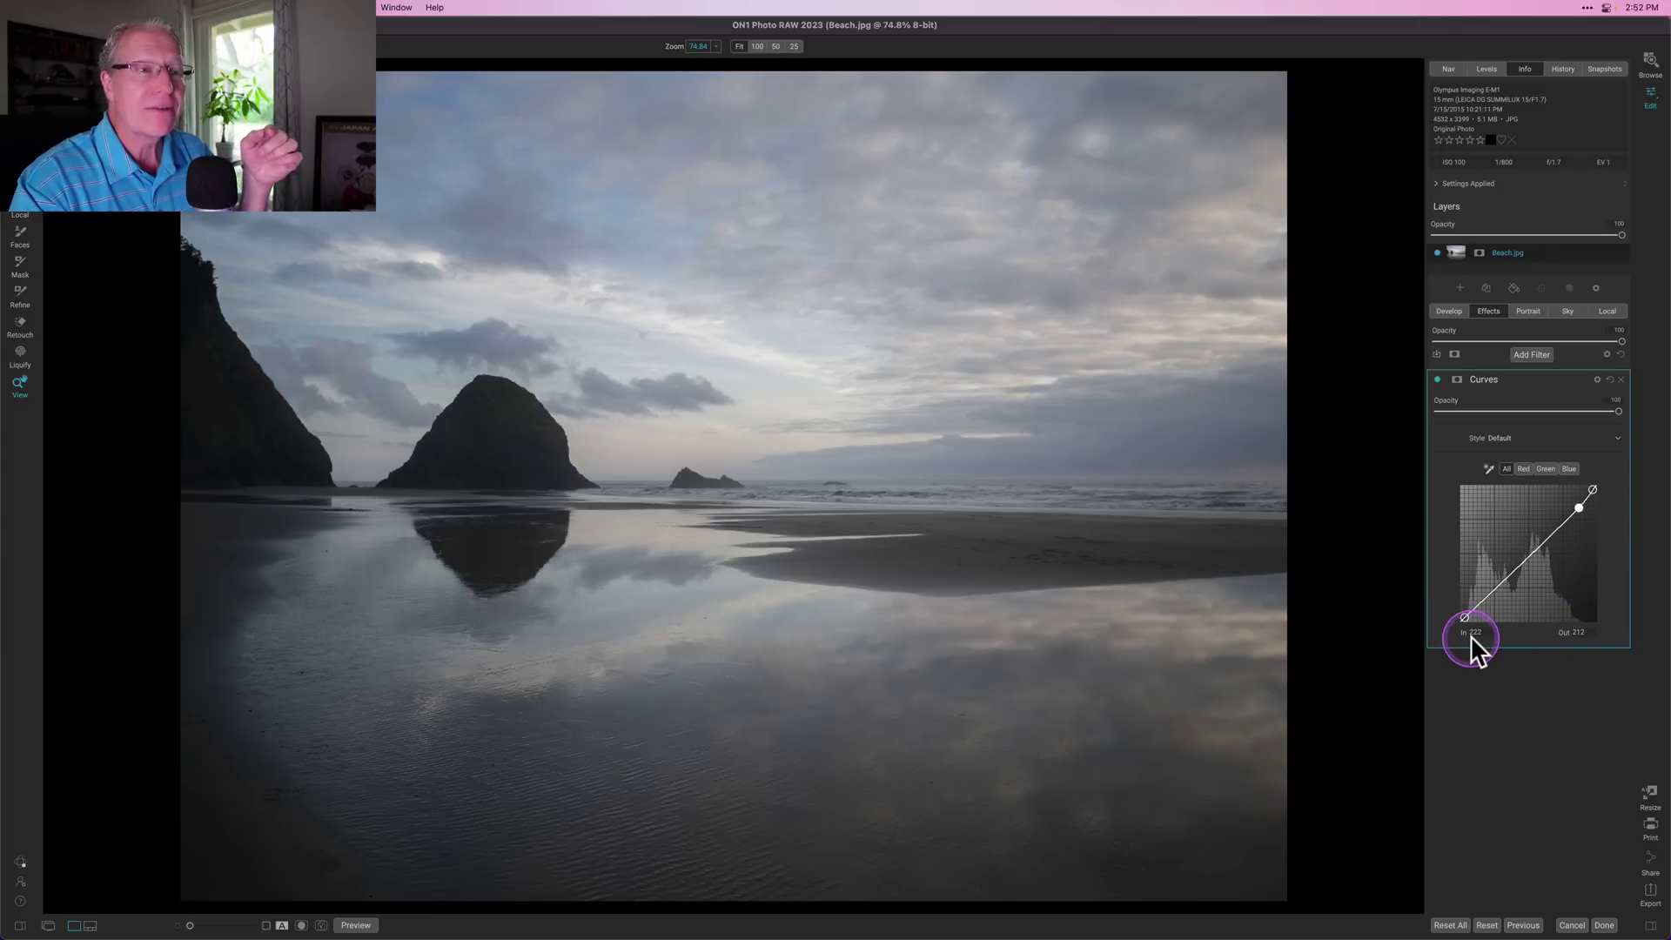
left_click(1596, 632)
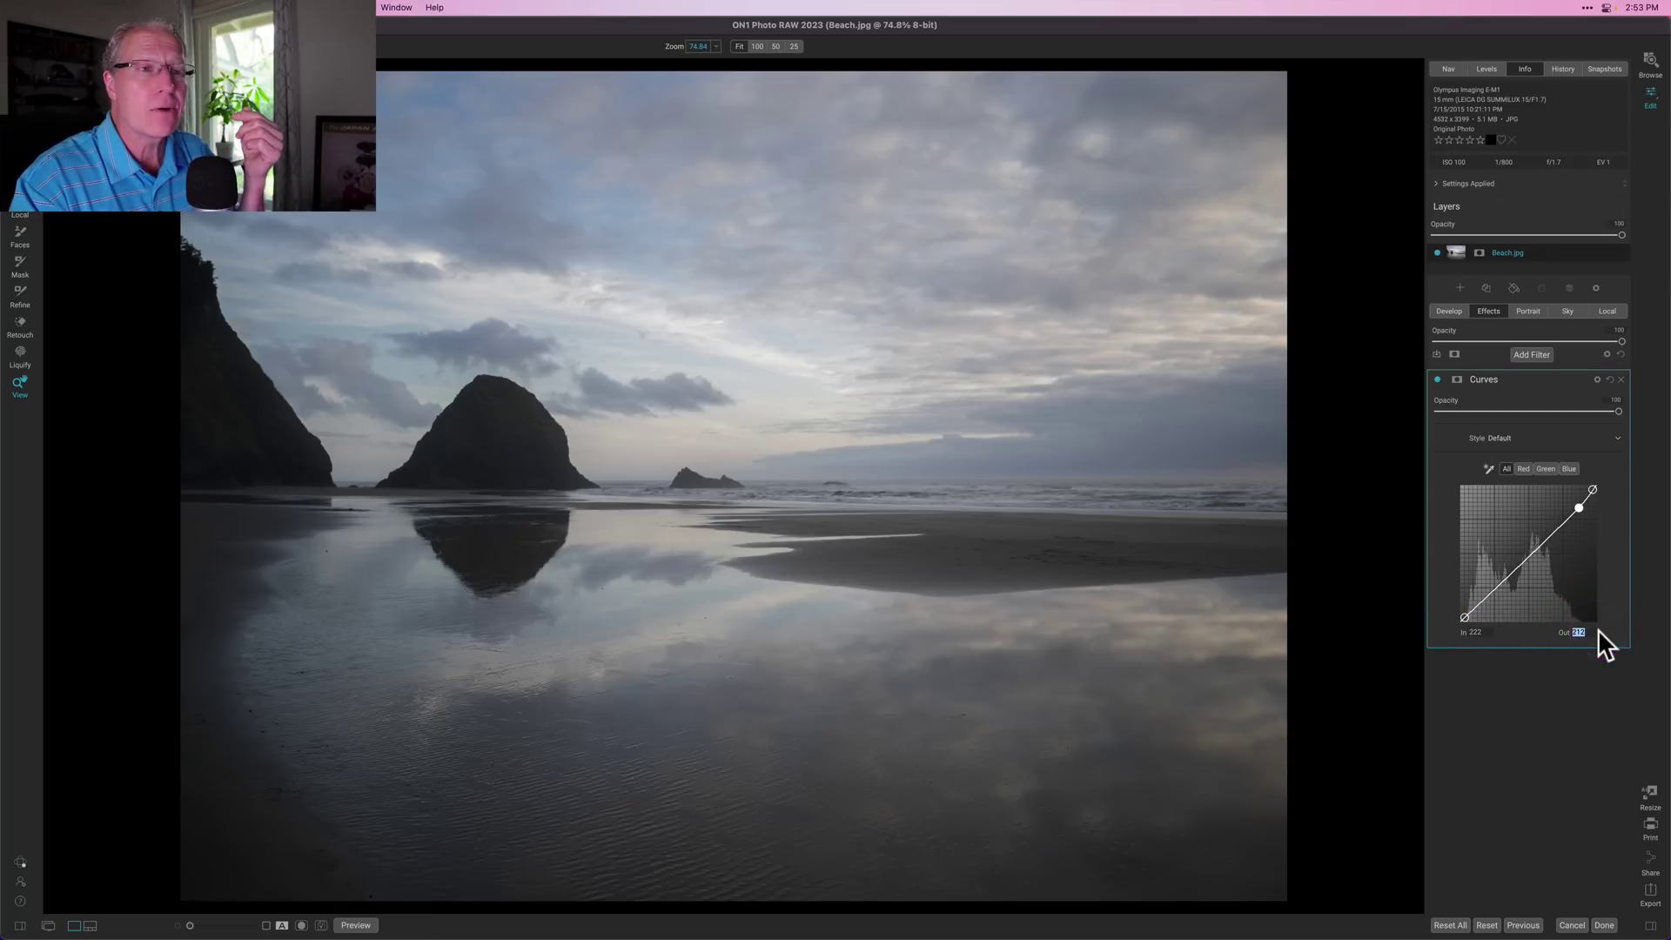
type("213")
key("BackSpace")
type("5")
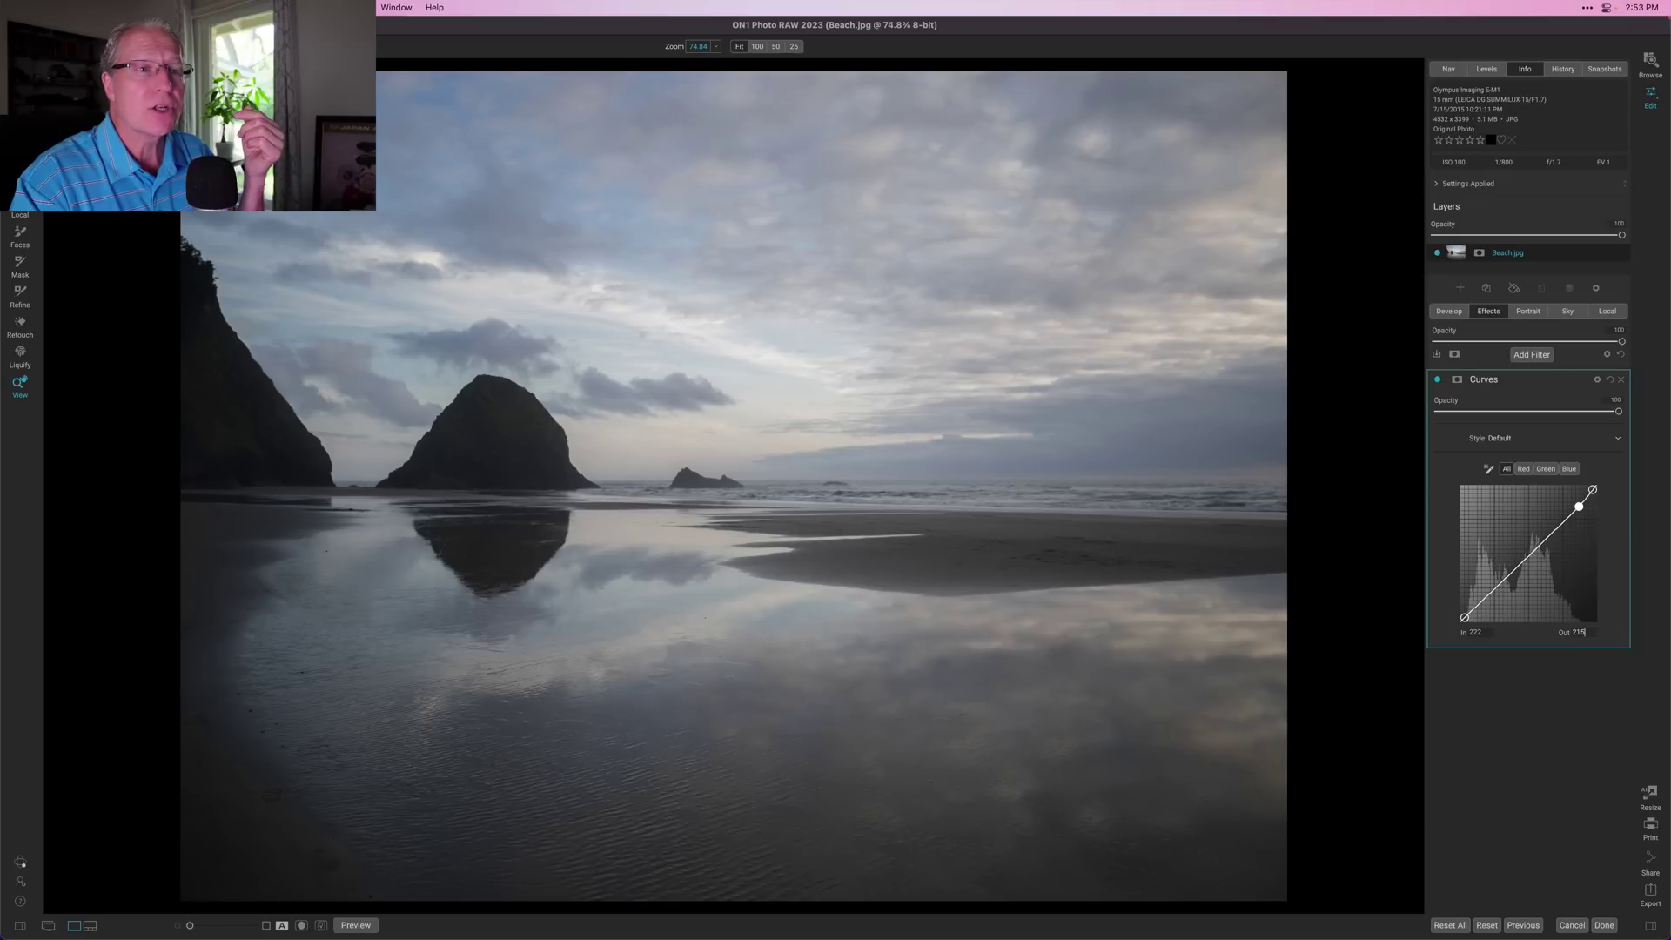
Test higher and lower Out values from 200 to 236, settling the highlight output at 224
key("Up")
key("Up")
key("Up")
key("Up")
key("Up")
key("Up")
key("Up")
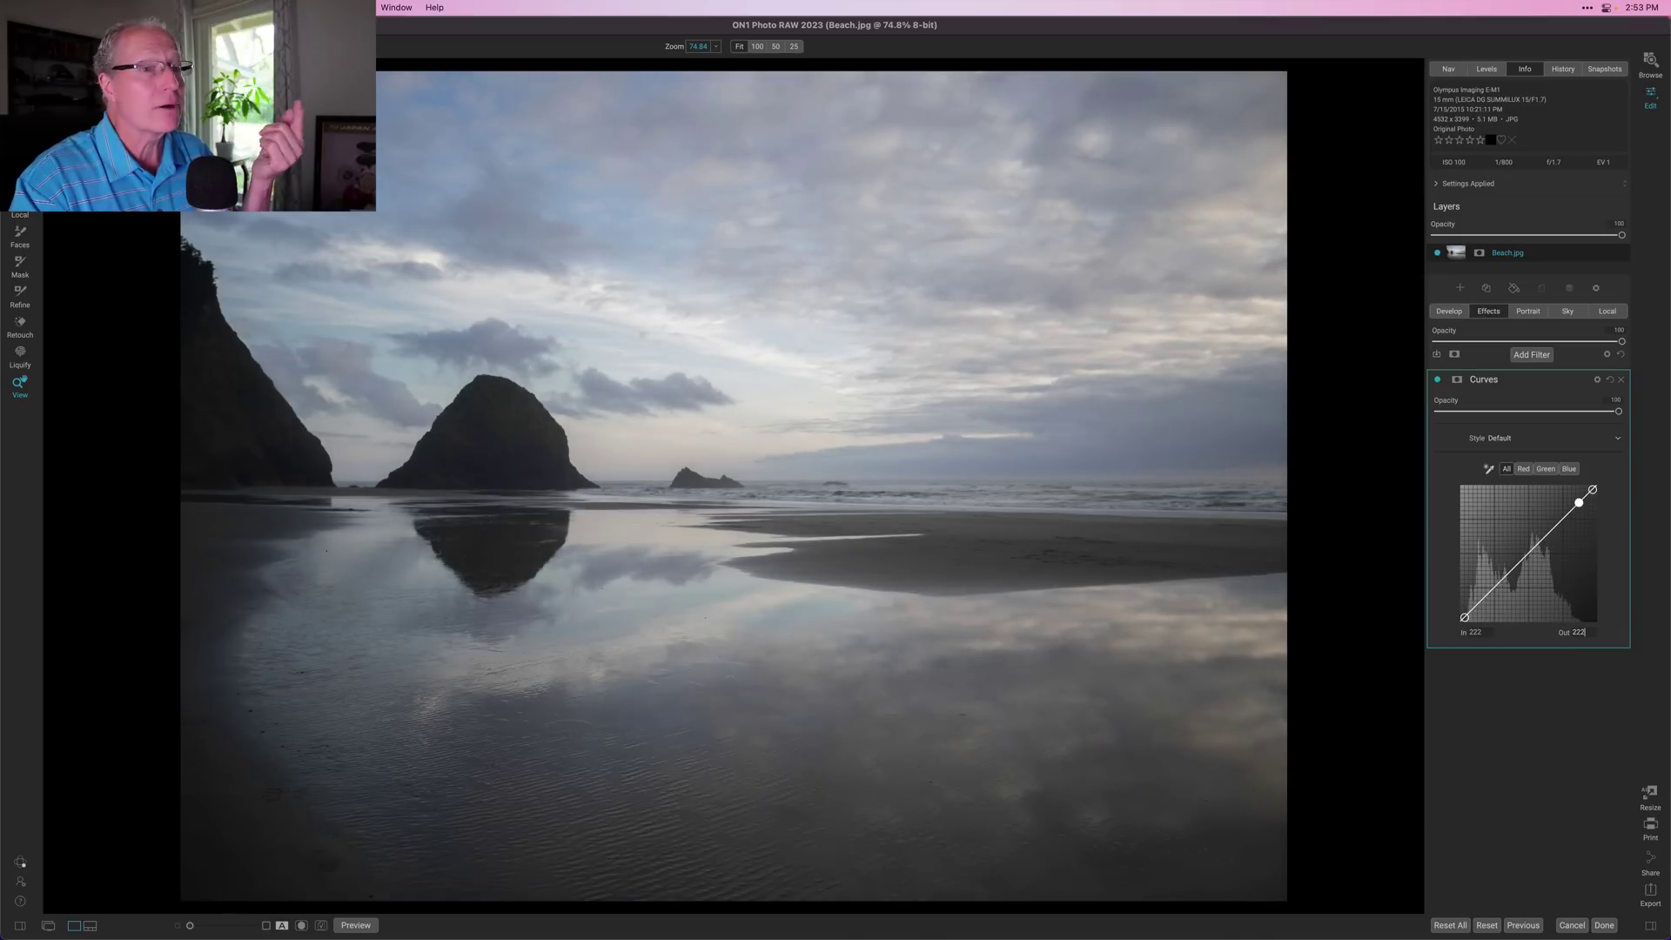
key("Up")
key("Up")
key("Up")
key("Up")
key("Up")
key("Up")
key("Up")
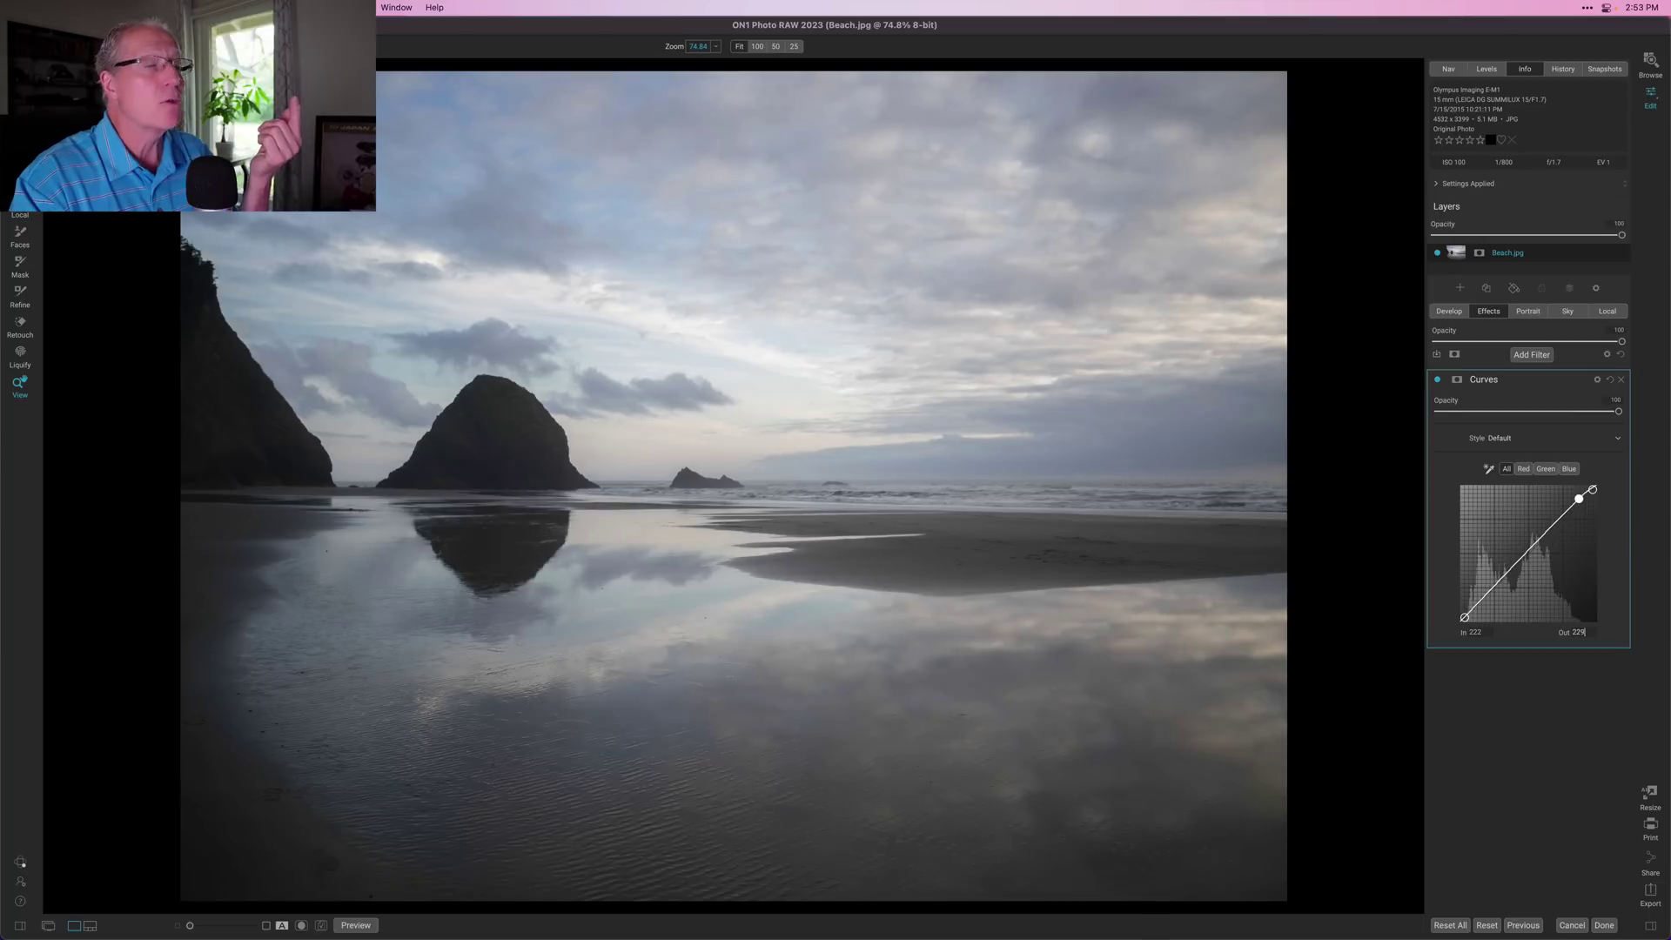
key("Up")
key("Up")
key("Up")
key("Up")
key("Up")
key("Up")
key("Up")
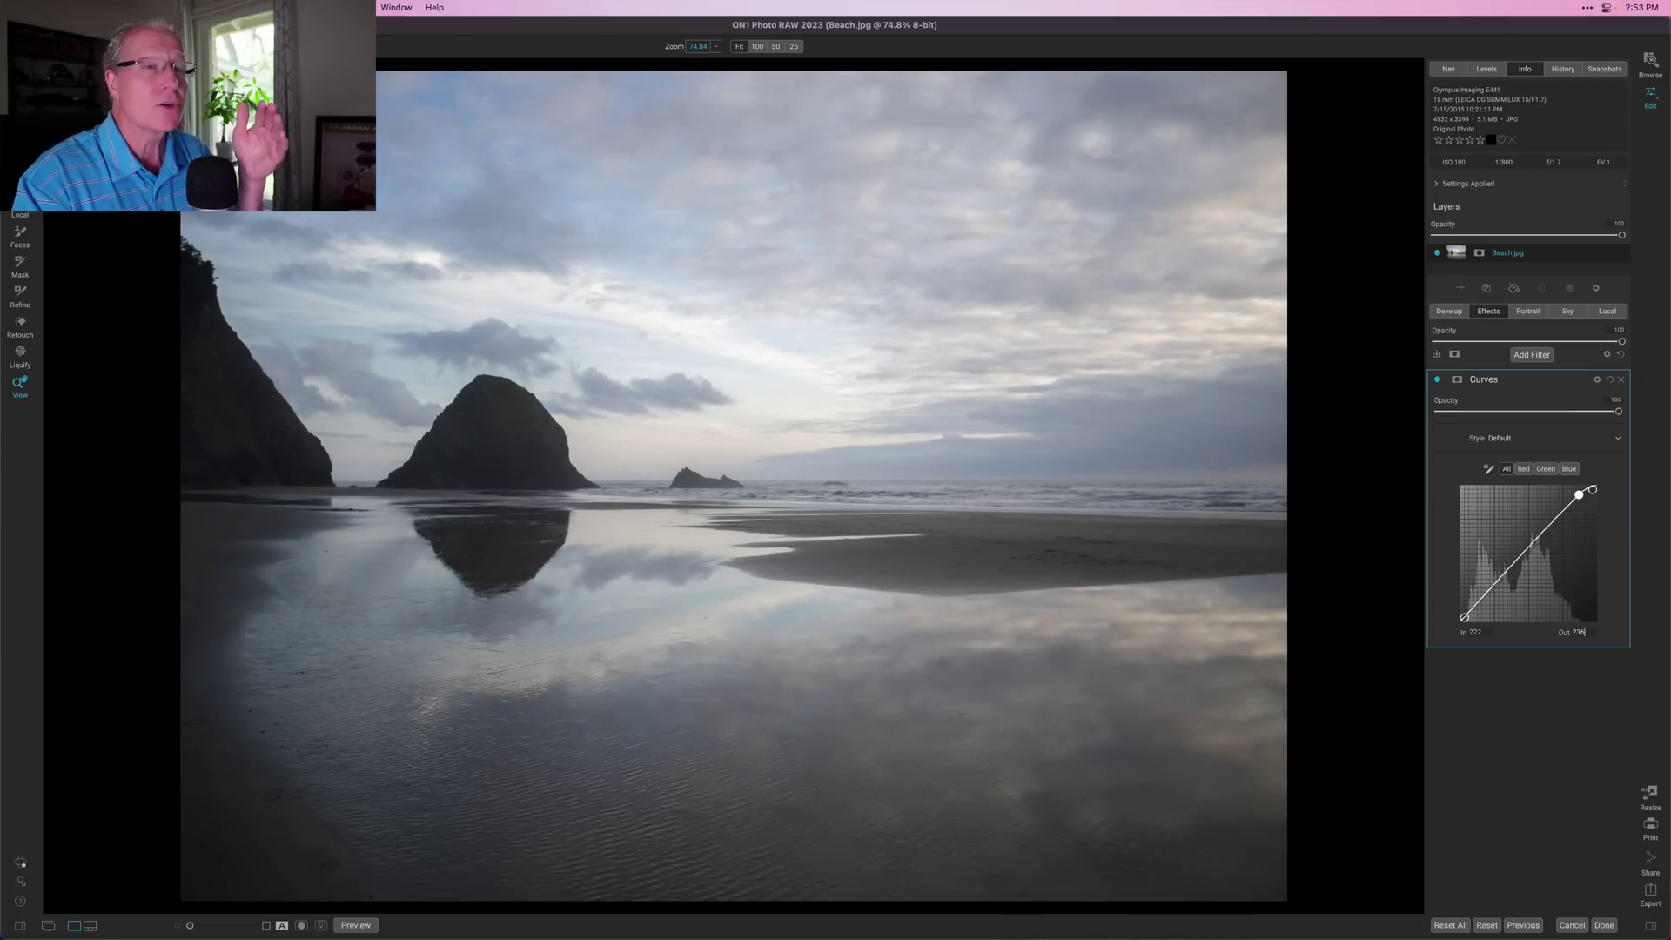
key("Down")
key("Down")
key("Down")
key("Down")
key("Down")
key("Down")
key("Down")
key("Down")
key("Down")
key("Down")
key("Down")
key("Down")
key("Down")
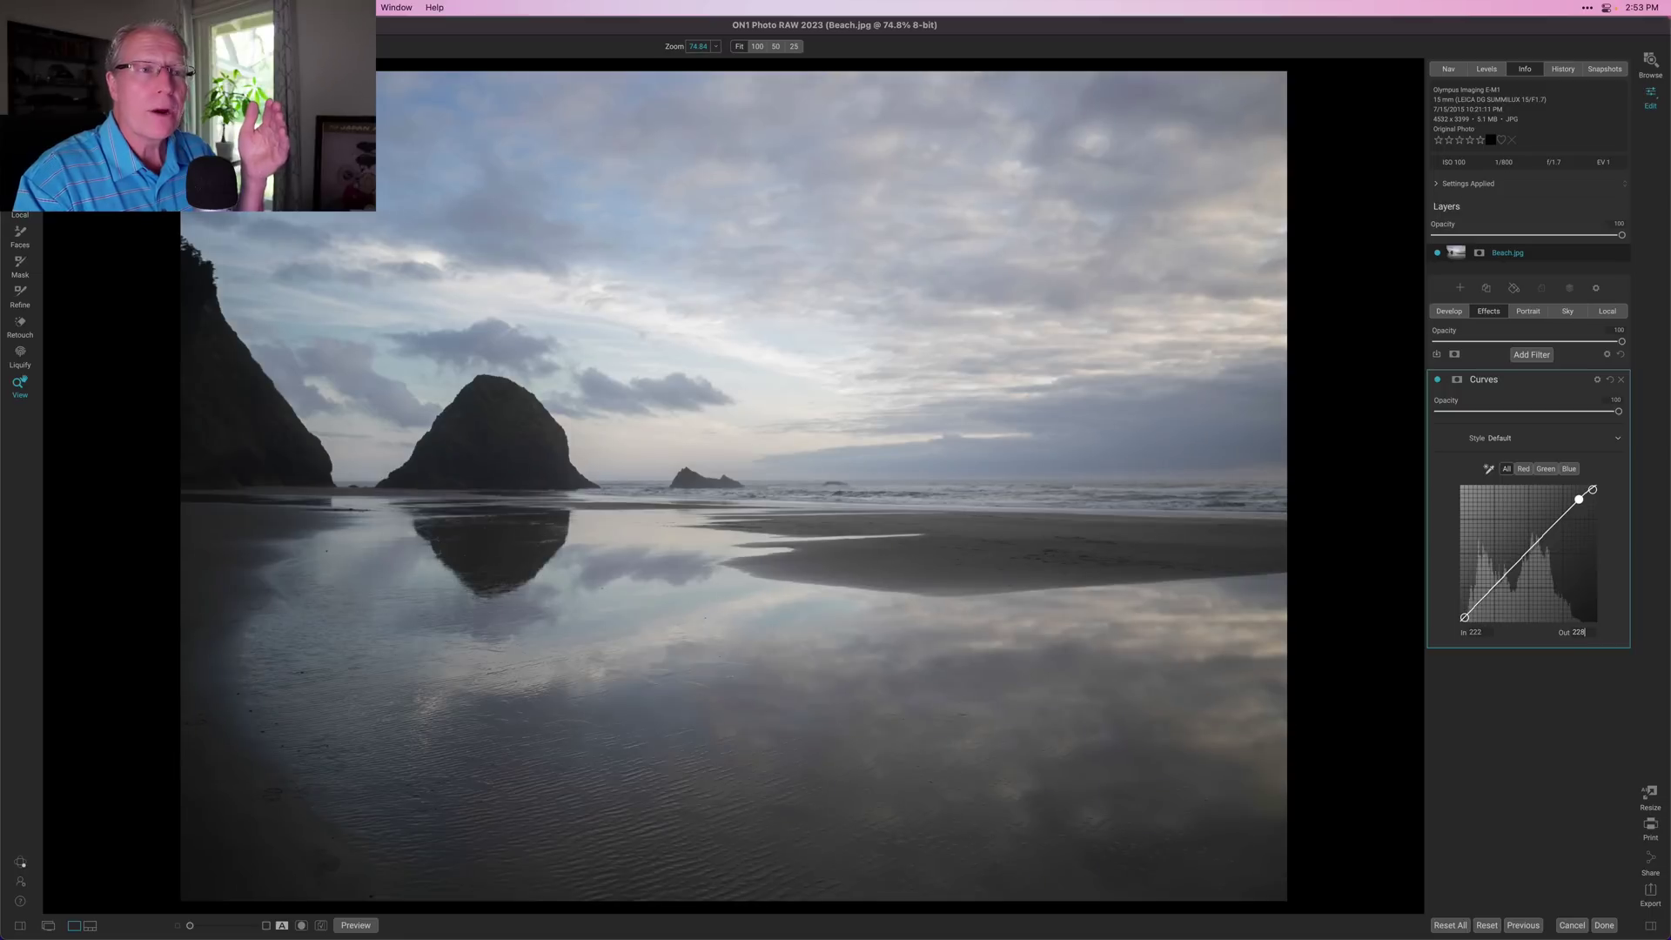
key("Down")
key("Down")
key("Down")
key("Down")
key("Down")
key("Down")
key("Down")
key("Down")
key("Down")
key("Down")
key("Down")
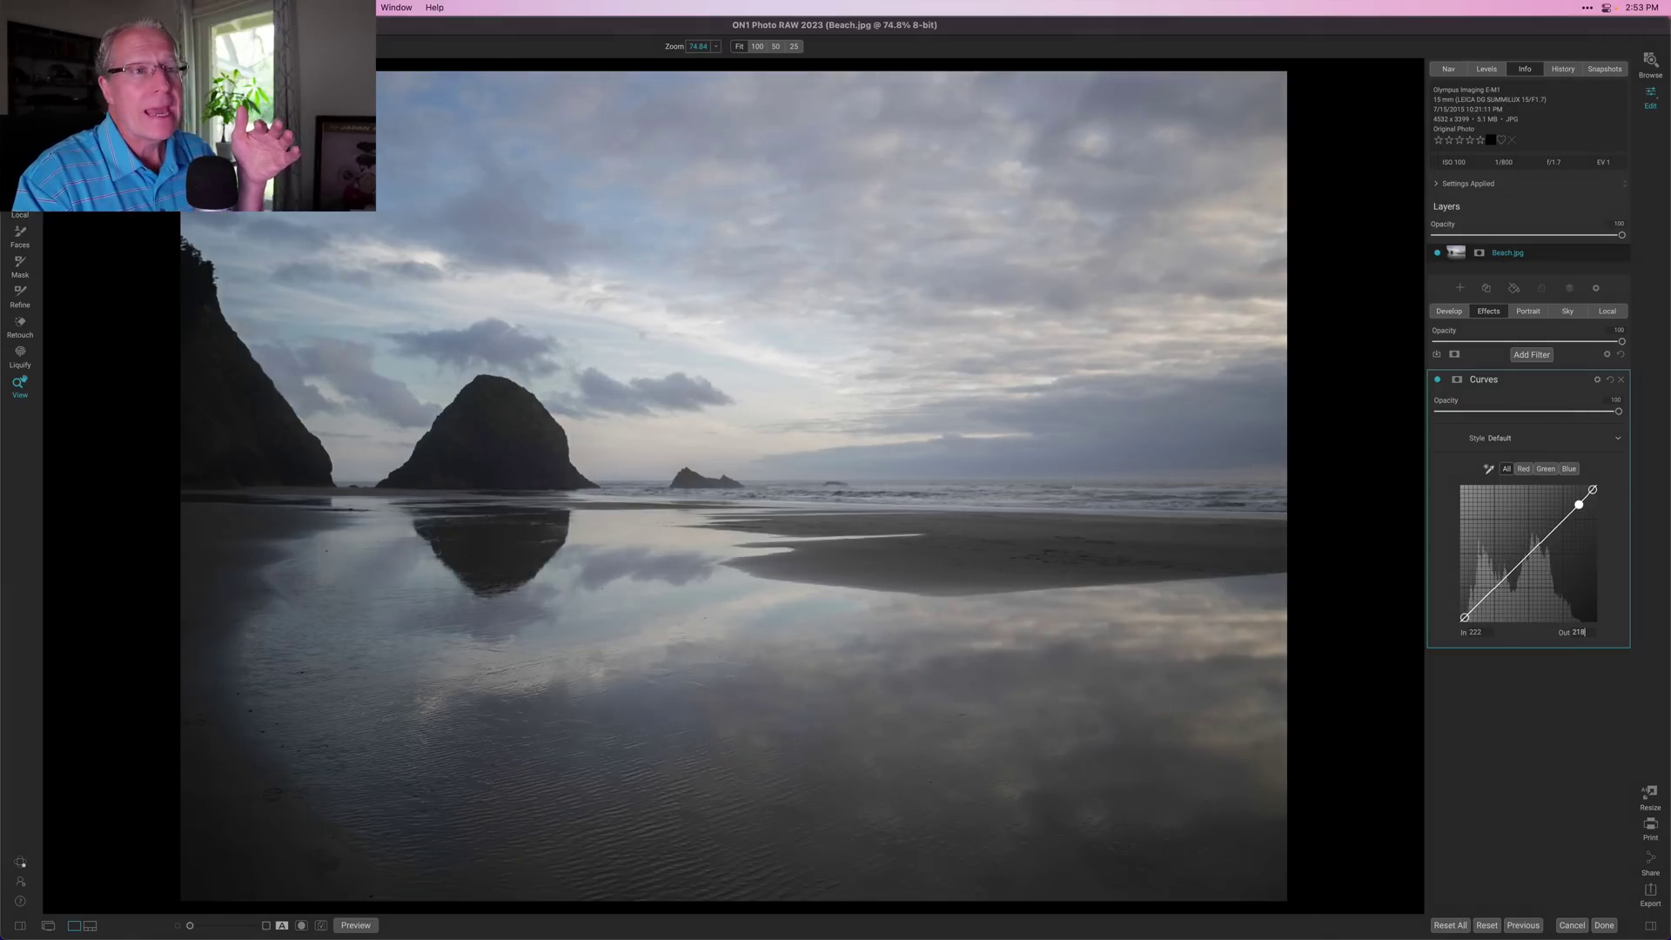
key("Down")
key("Down")
key("Down")
key("Down")
key("Down")
key("Down")
key("Down")
key("Down")
key("Down")
key("Down")
key("Down")
key("Down")
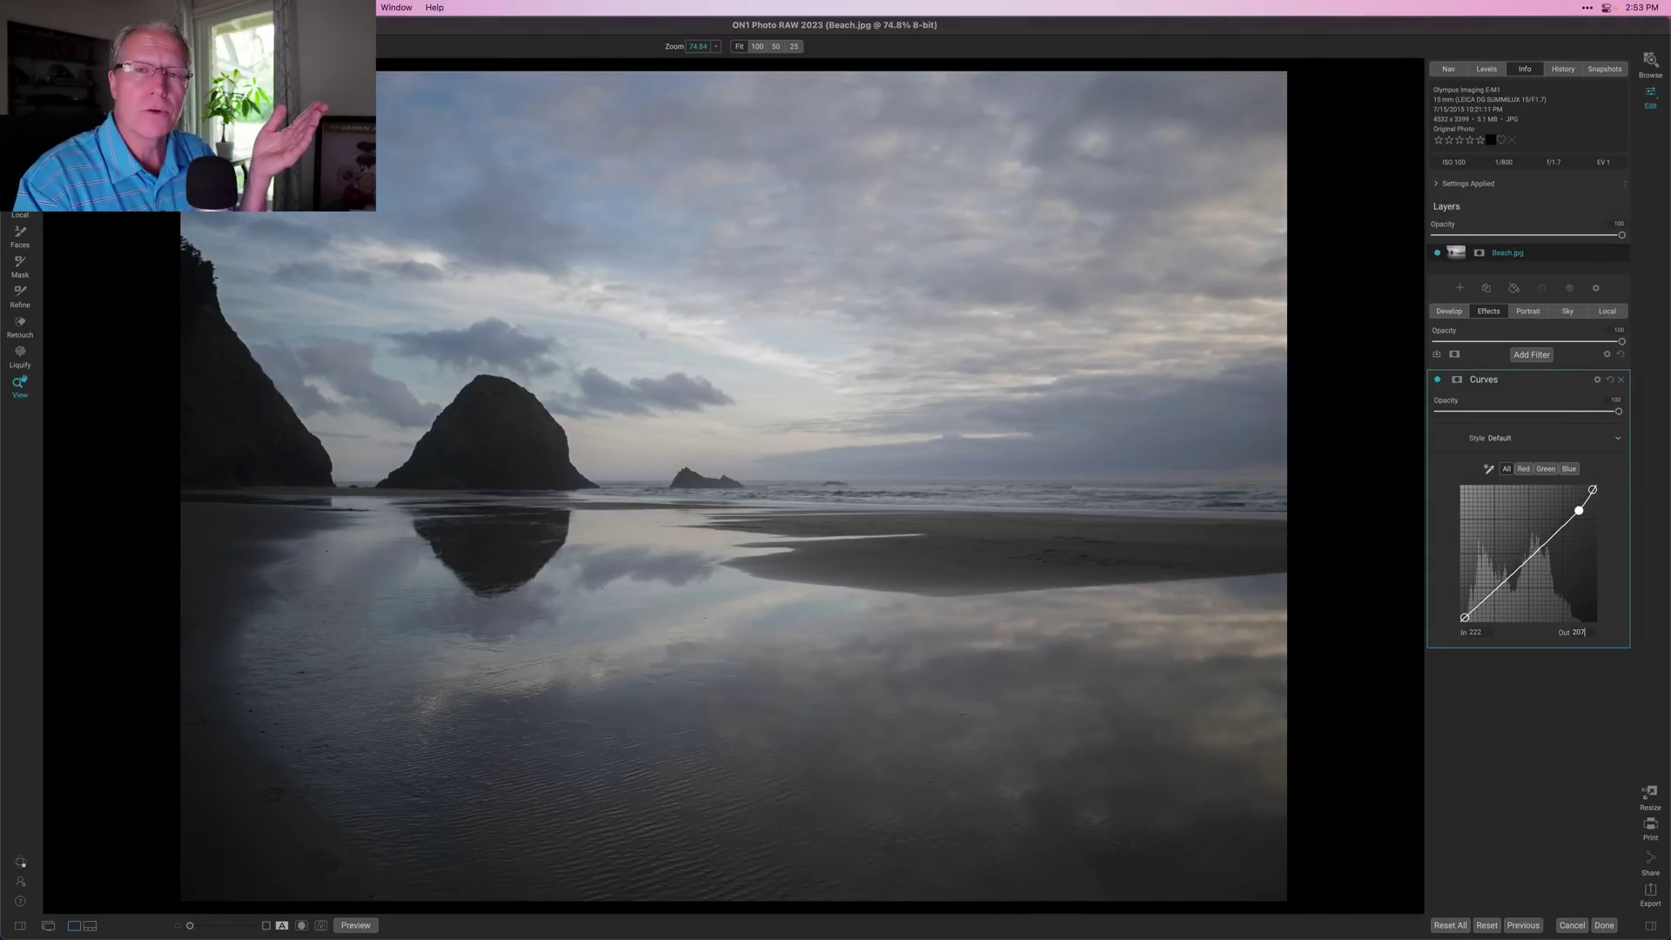
key("Down")
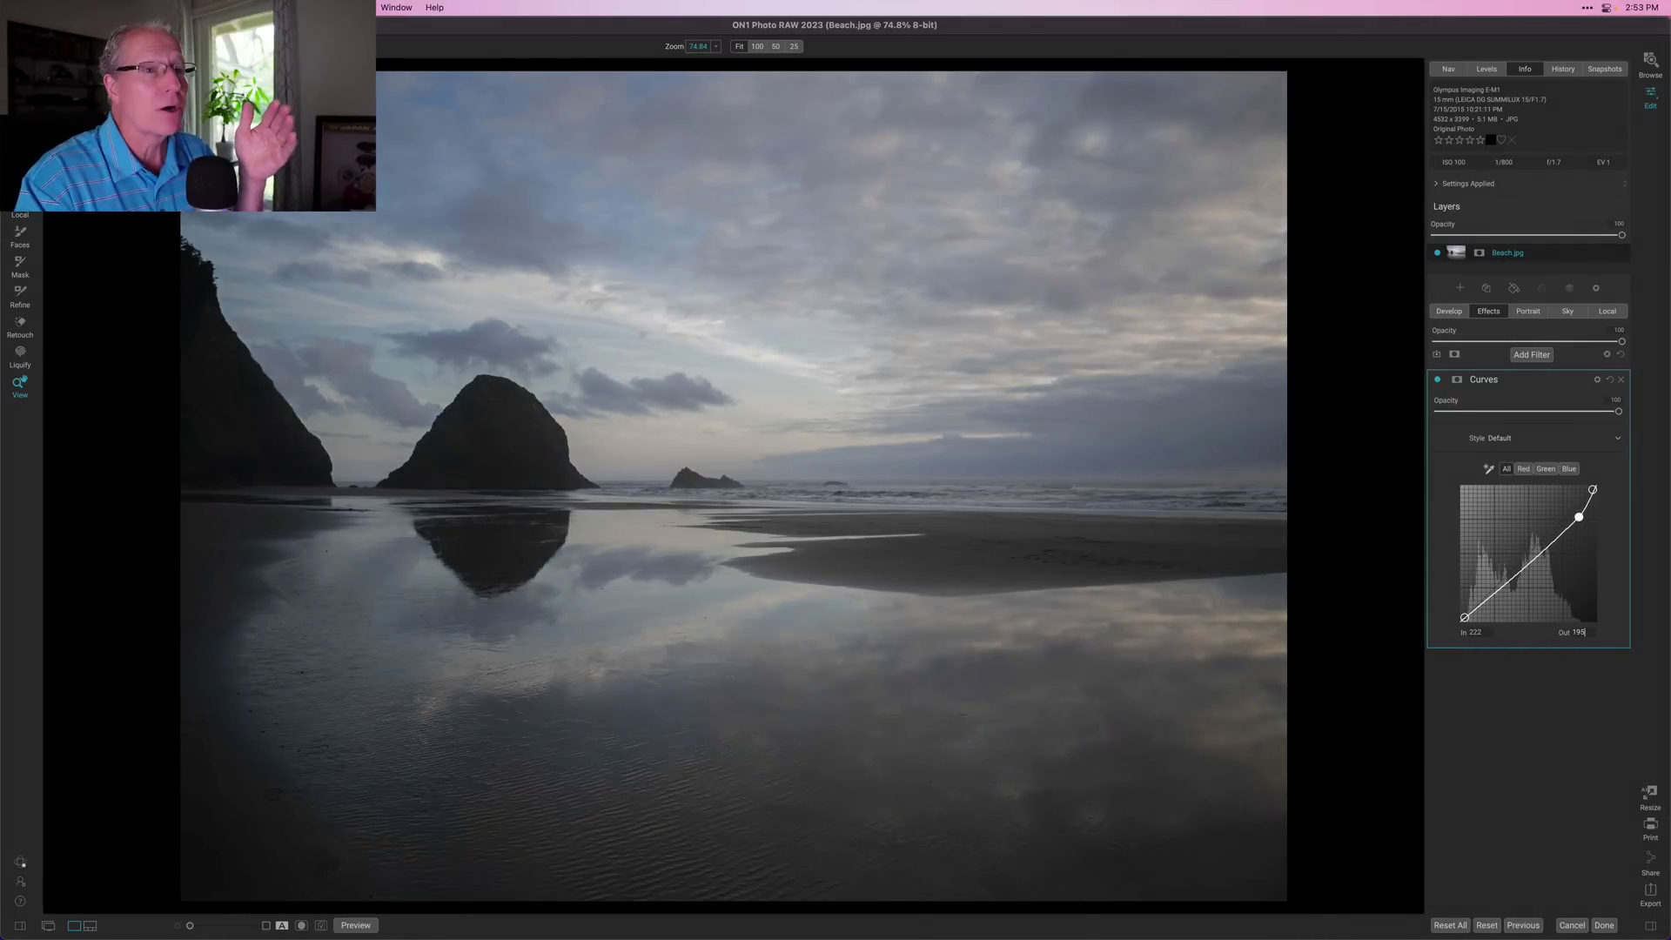
key("Up")
key("Up")
key("Up")
key("Up")
key("Up")
key("Up")
key("Up")
key("Up")
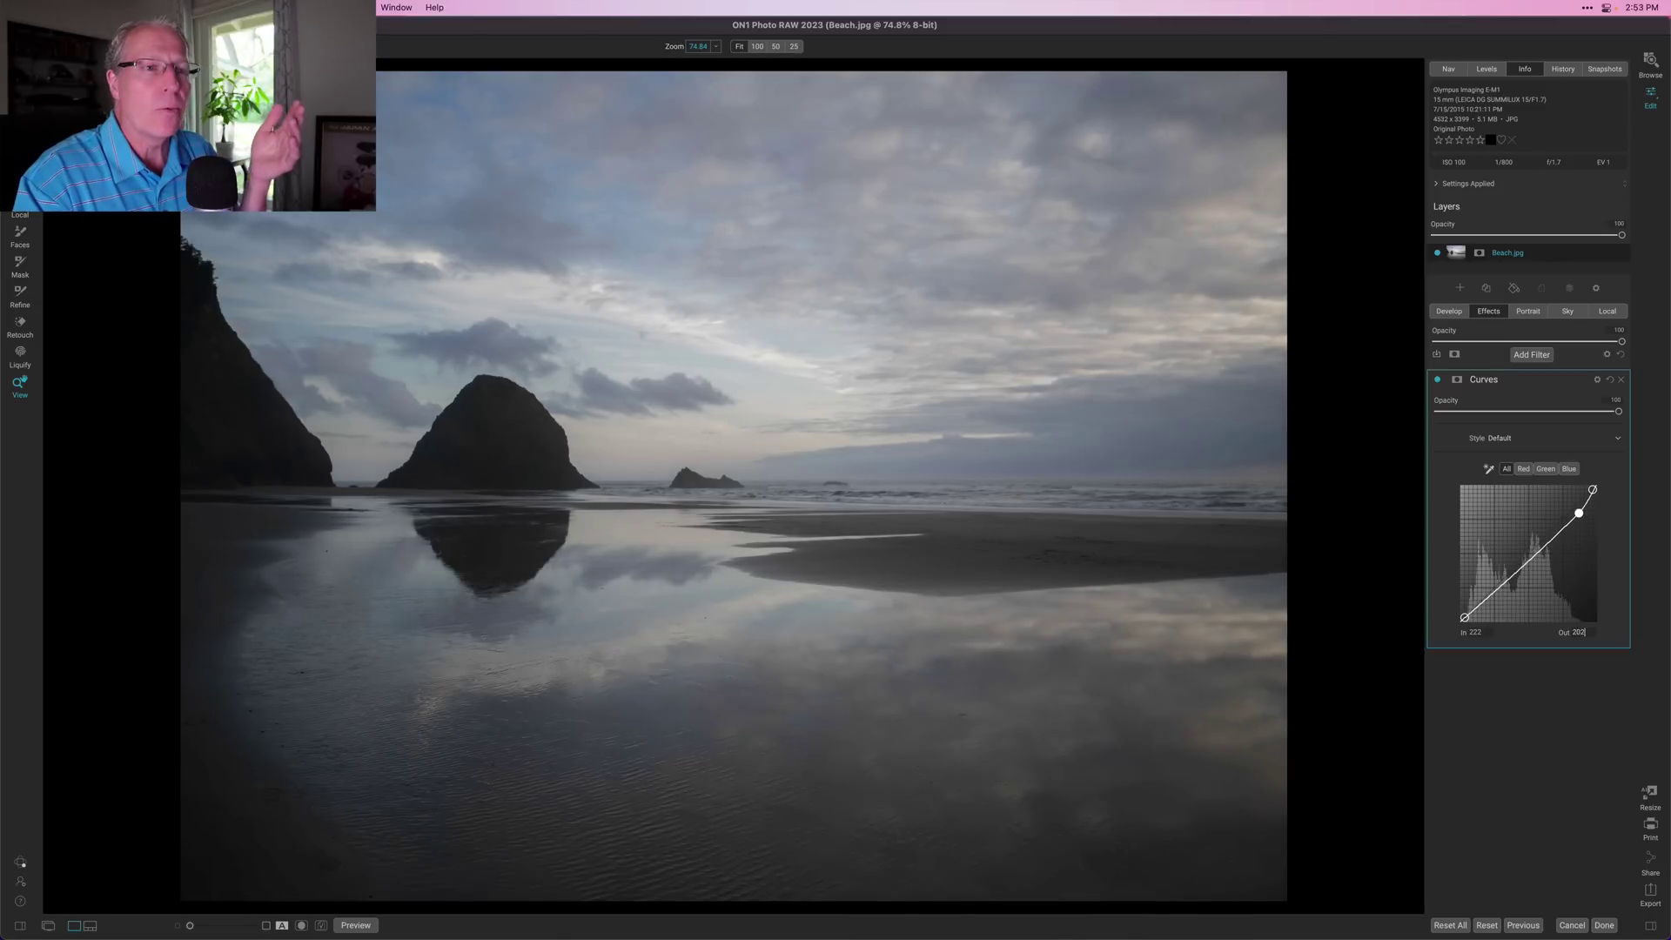
key("Up")
key("Up")
key("Up")
key("Up")
key("Up")
key("Up")
key("Up")
key("Up")
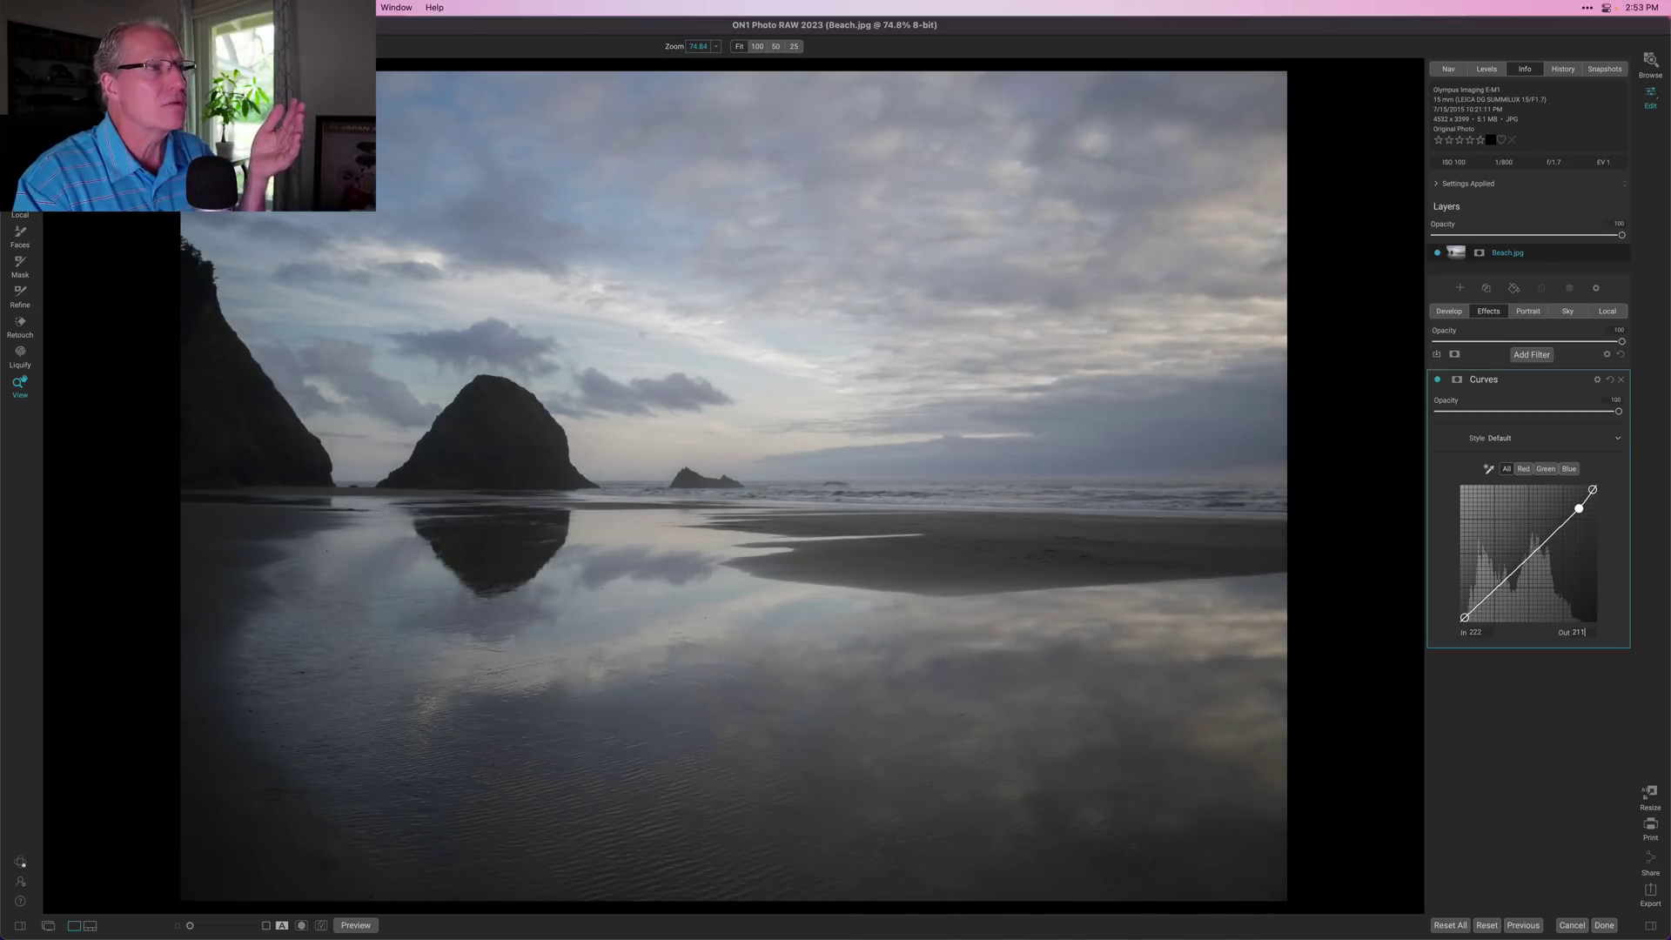
key("Up")
key("Up")
key("Up")
key("Up")
key("Up")
key("Up")
key("Up")
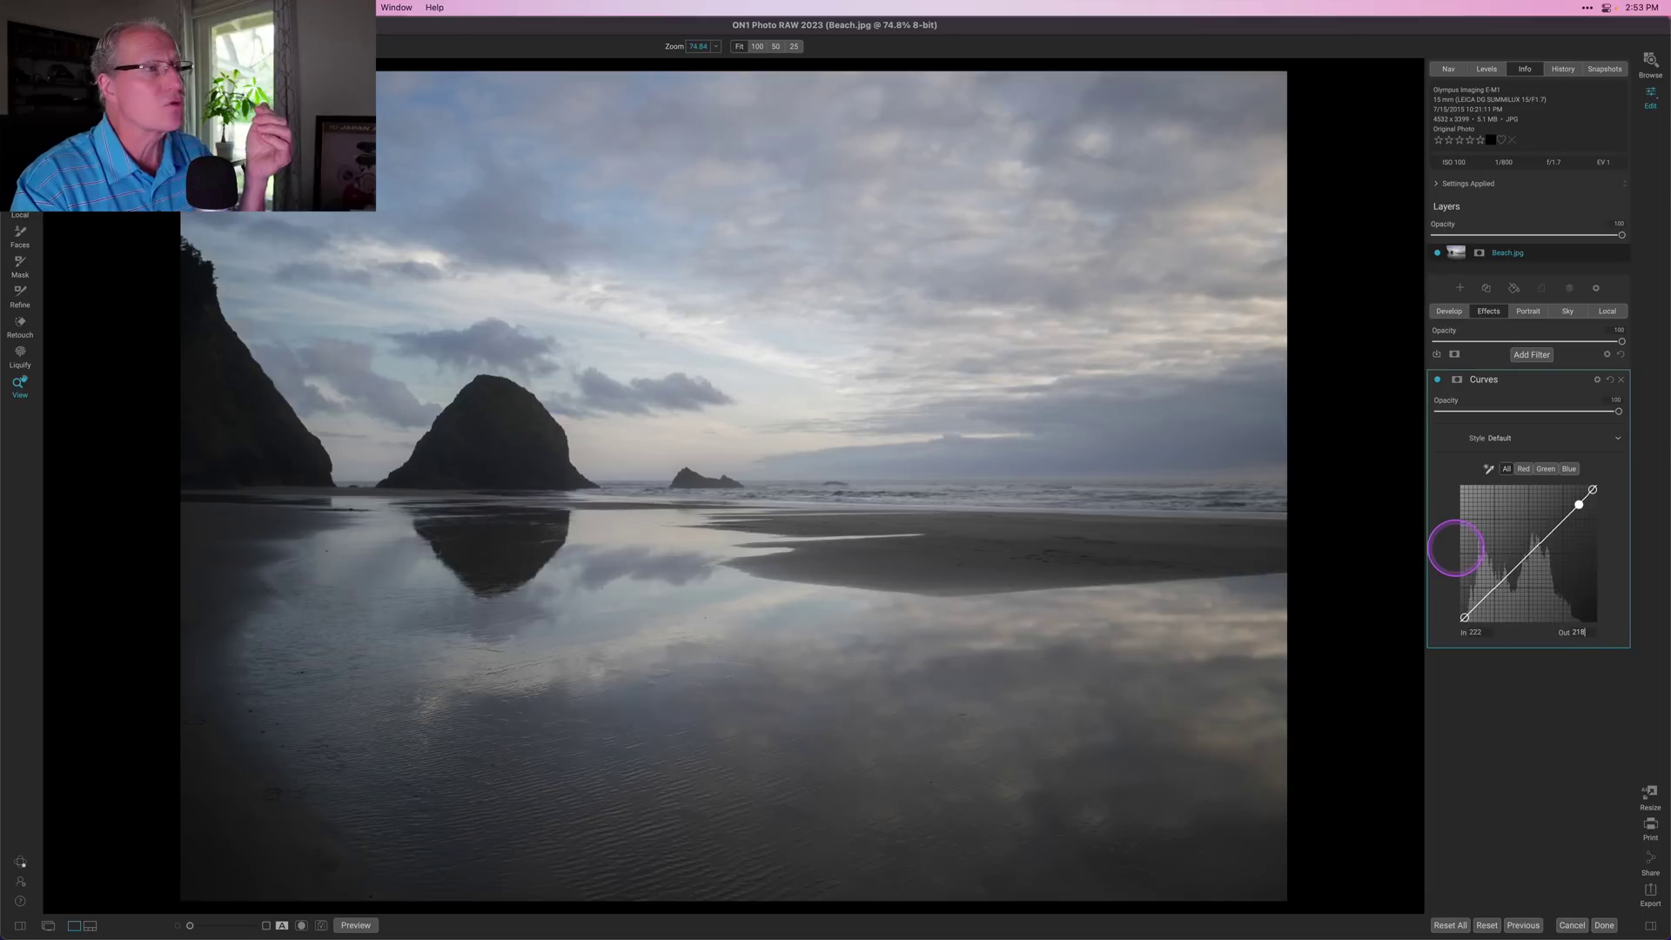
key("Up")
key("Up")
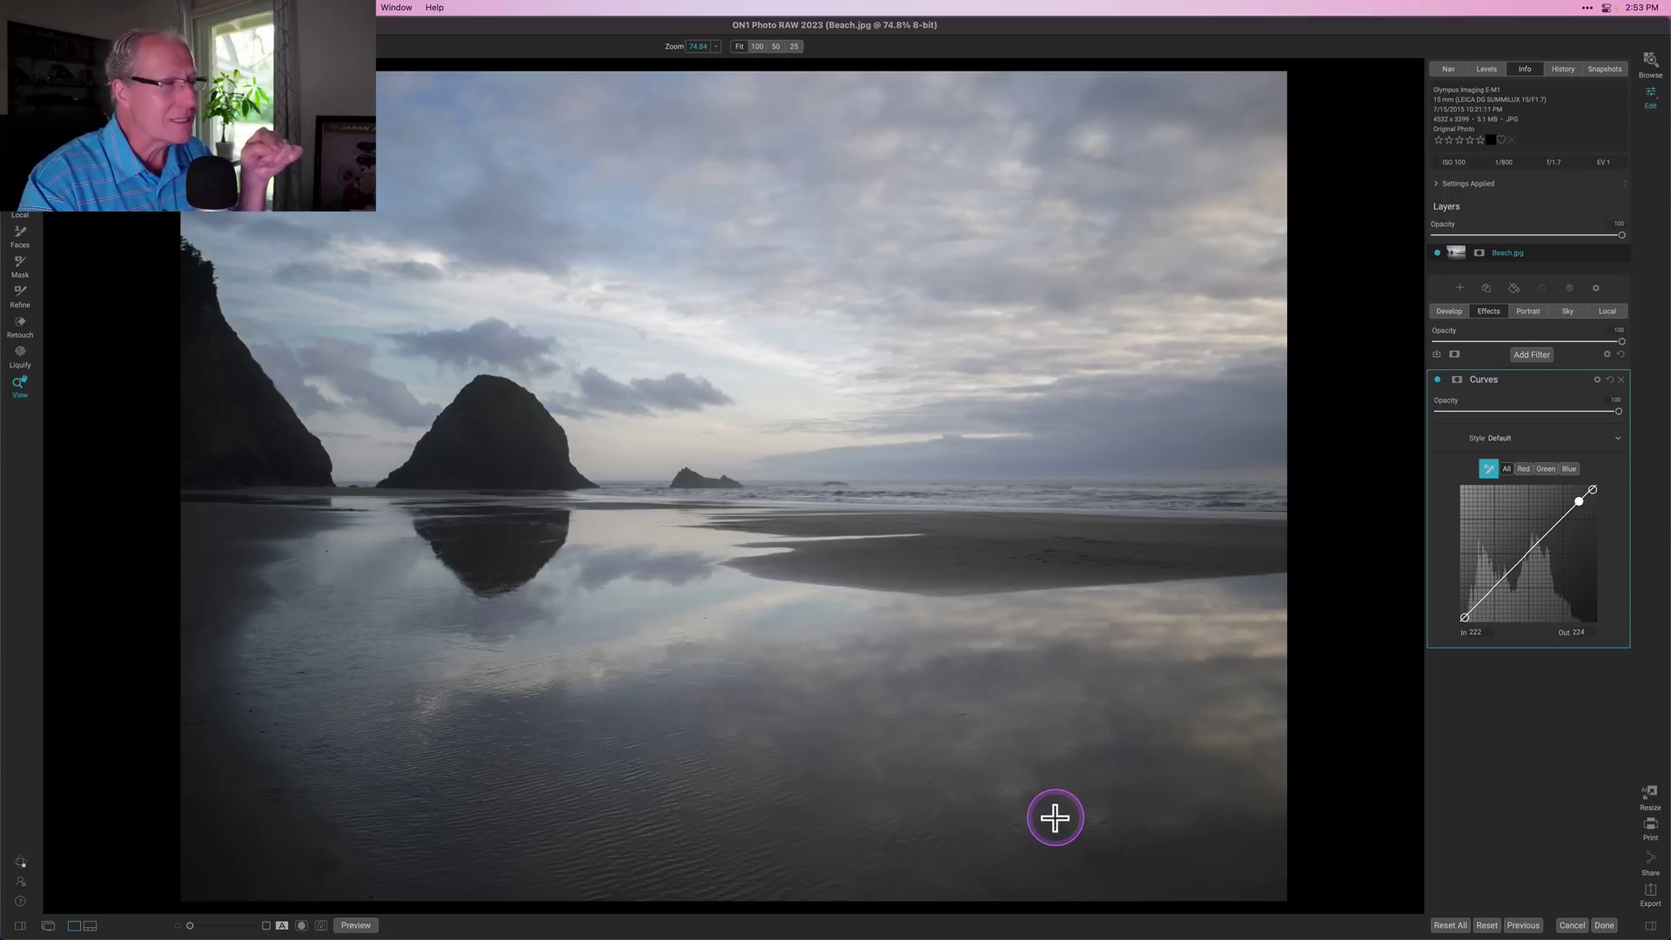
Sample the dark wet sand, set the new shadow point to In 72 / Out 60, then switch Curves off
left_click(1056, 816)
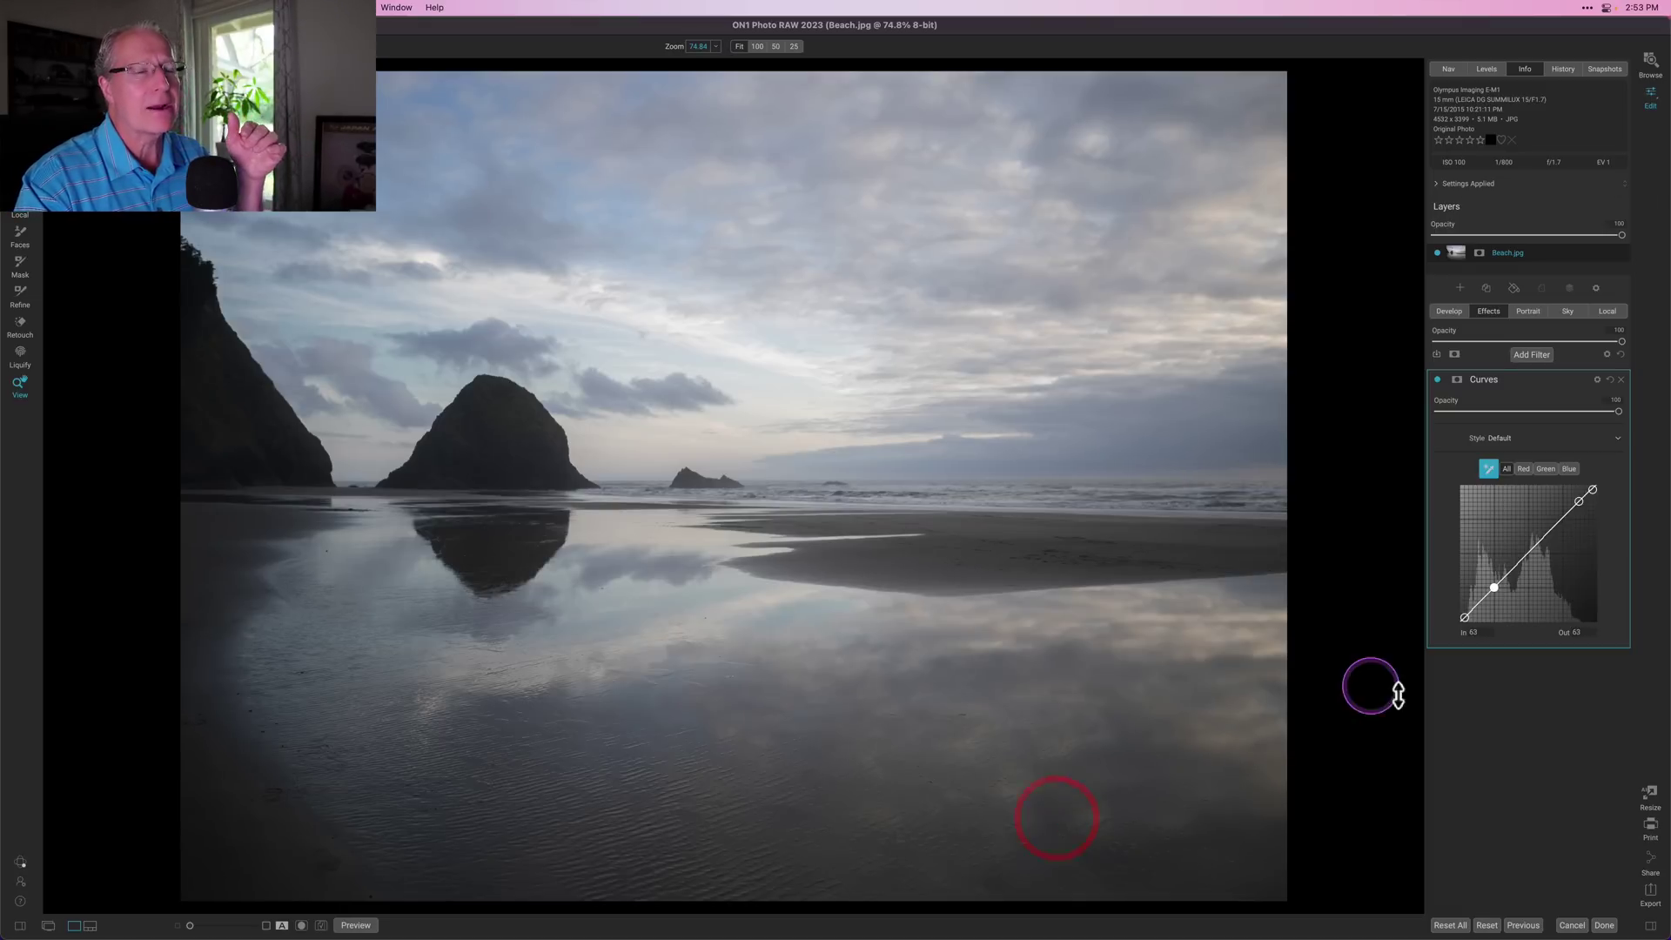
left_click(1494, 588)
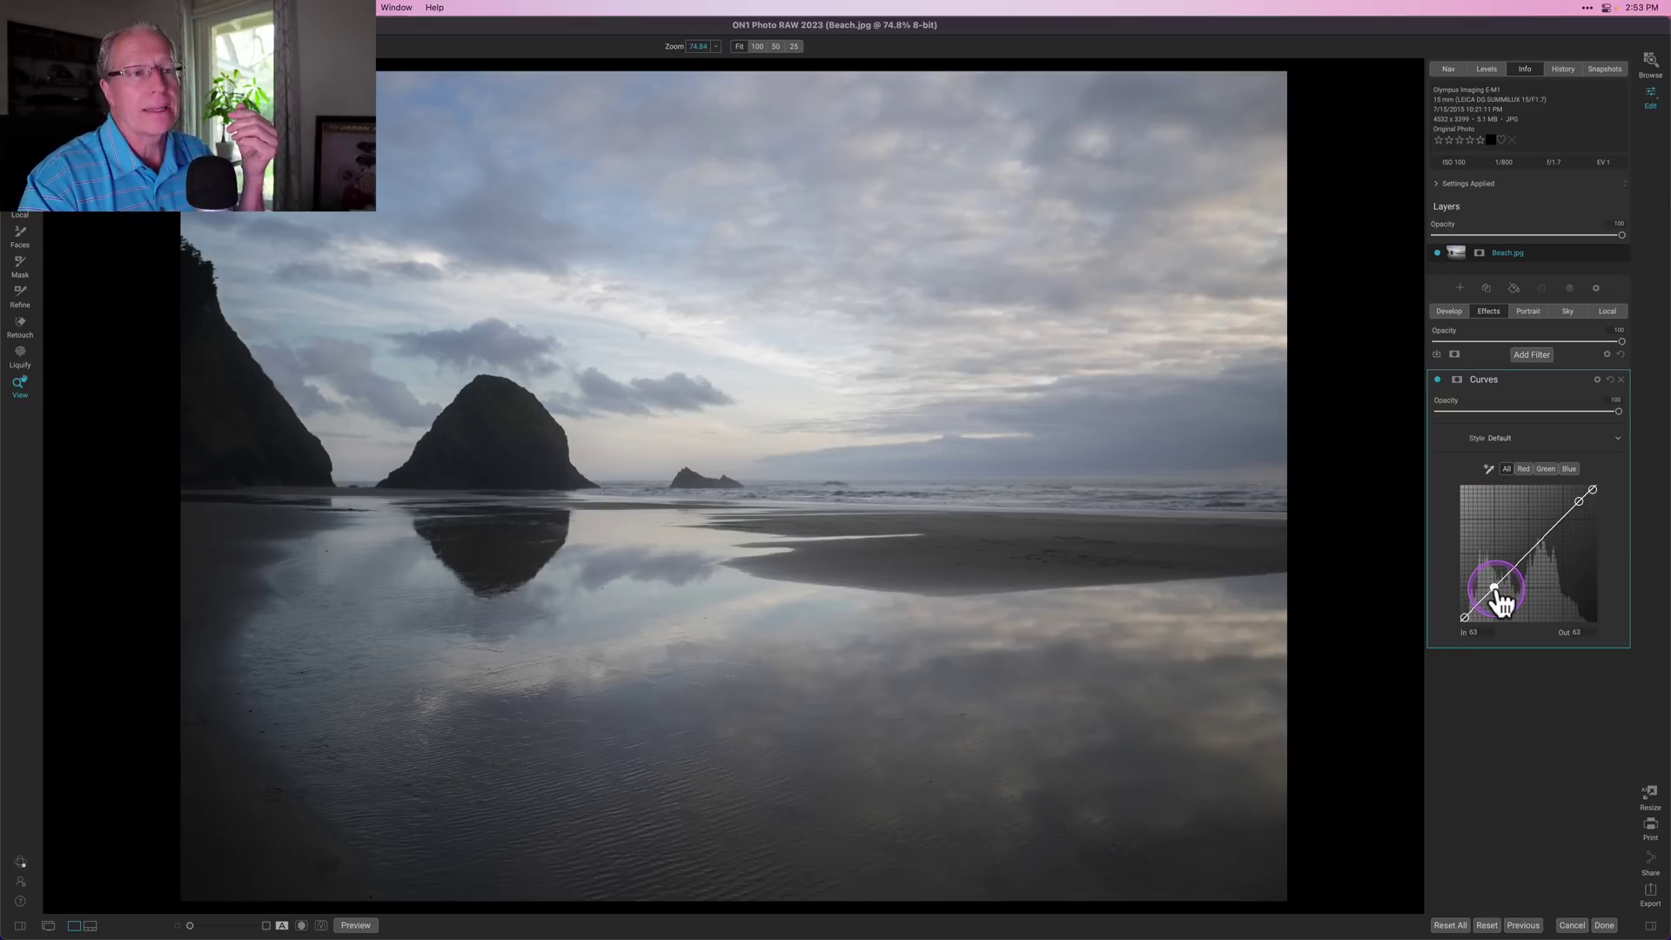
left_click_drag(1494, 588, 1498, 591)
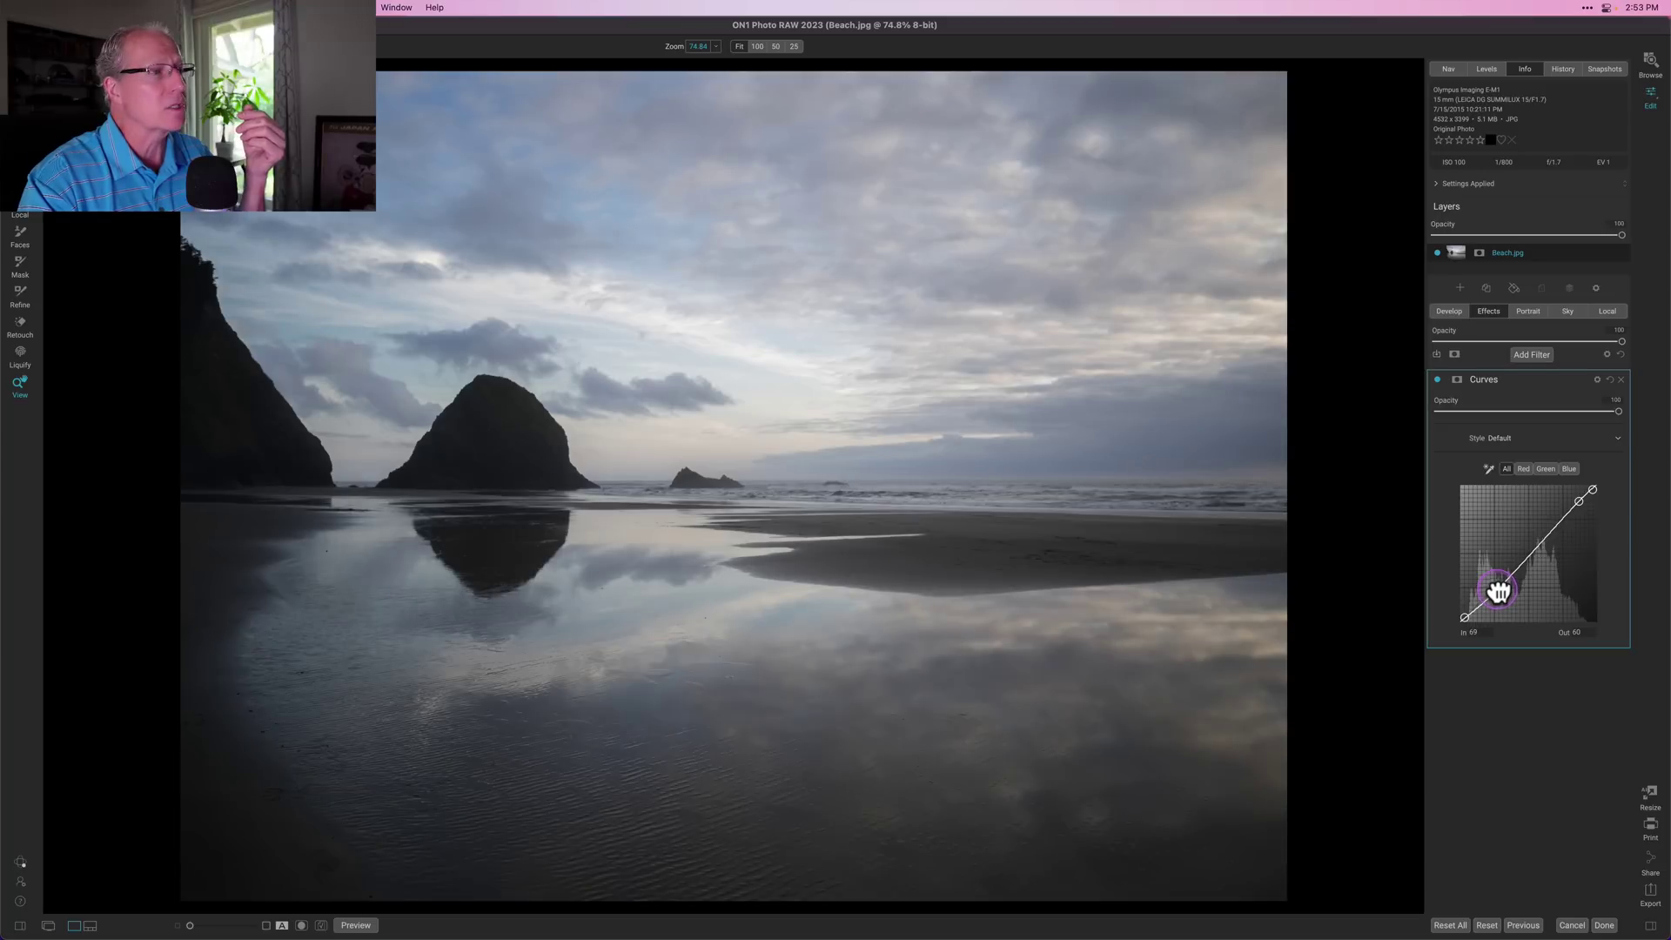
left_click_drag(1498, 593, 1500, 591)
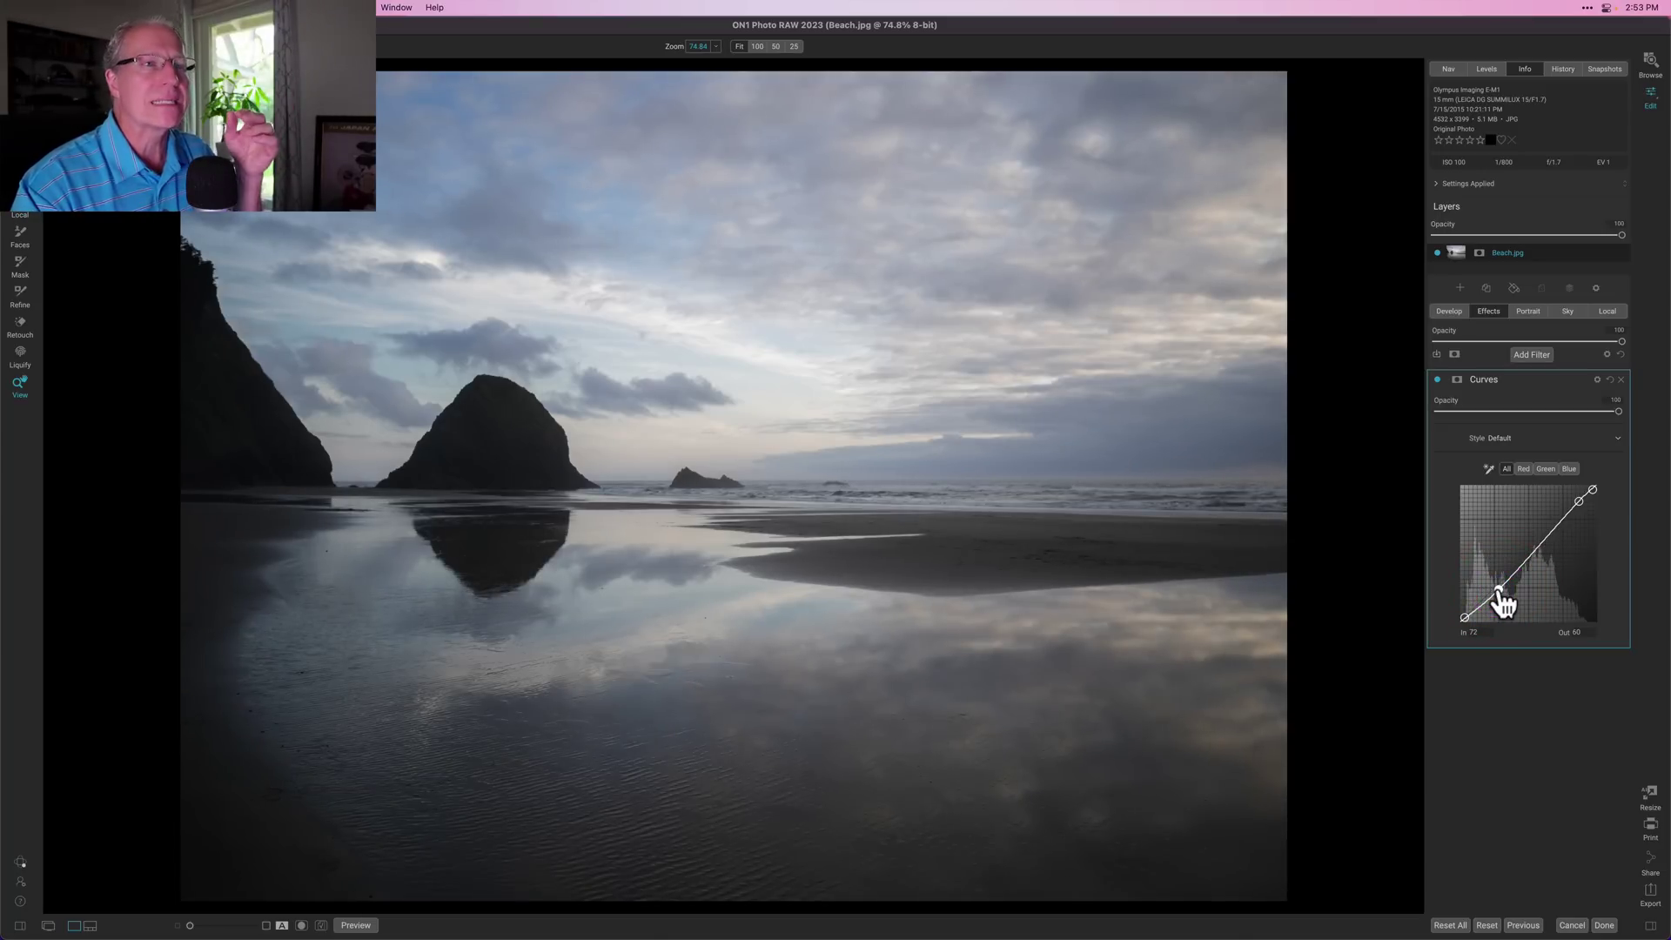
left_click(1437, 379)
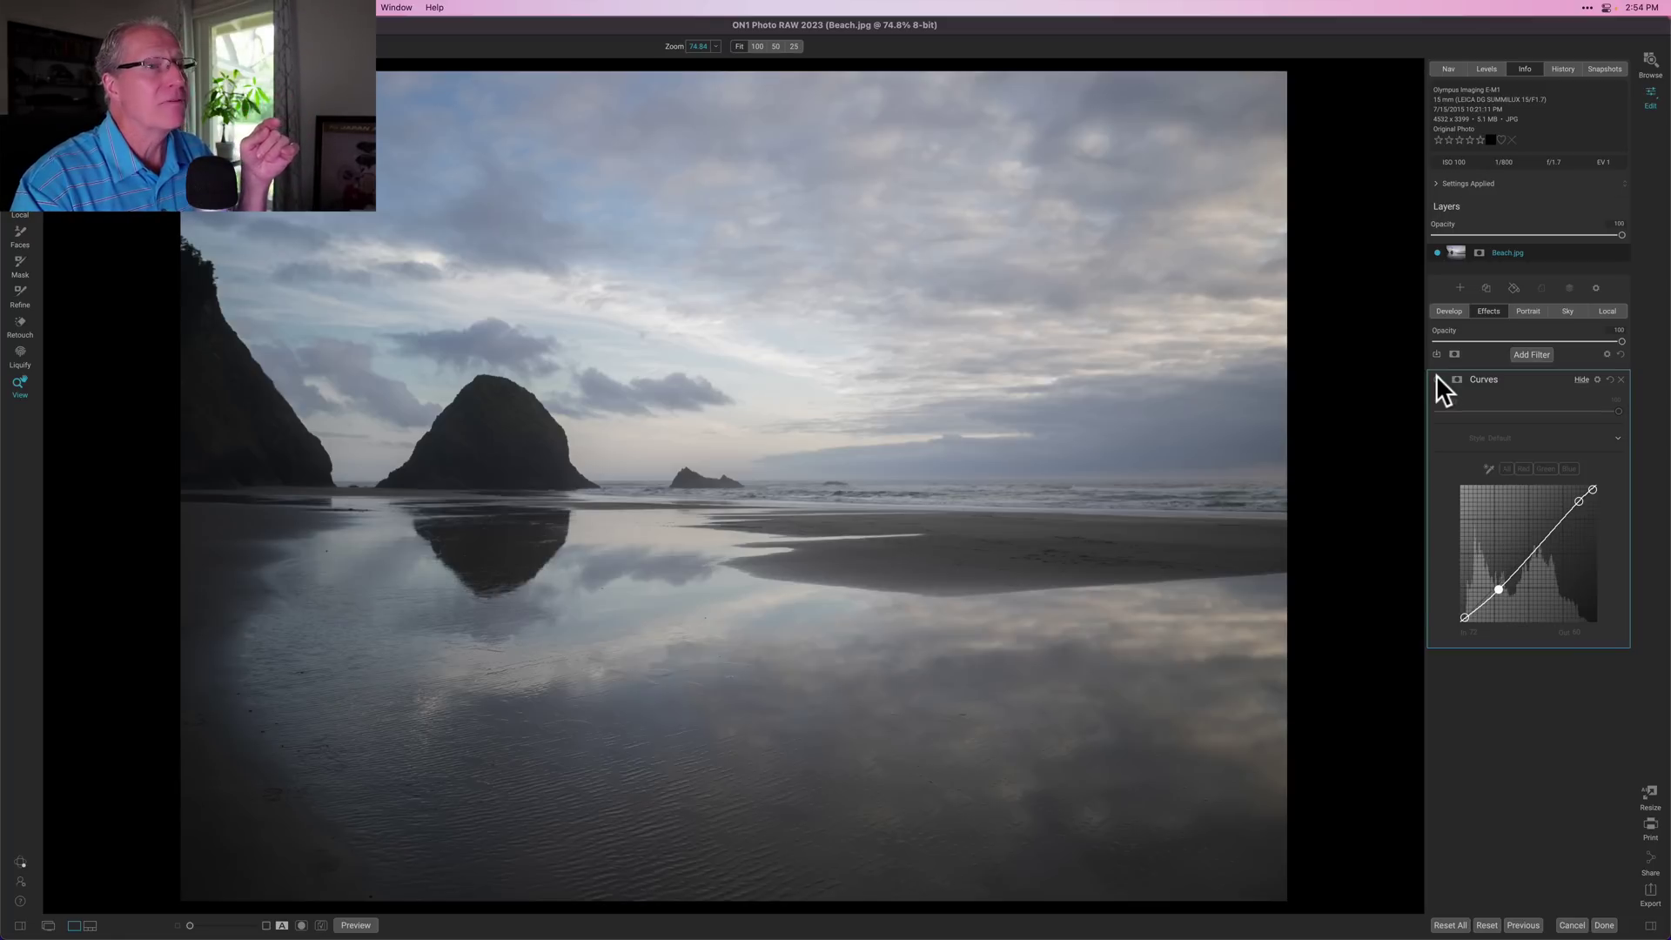
Turn Curves back on and add a Red-channel sky point at In 166 / Out 179 for warm clouds
left_click(1438, 378)
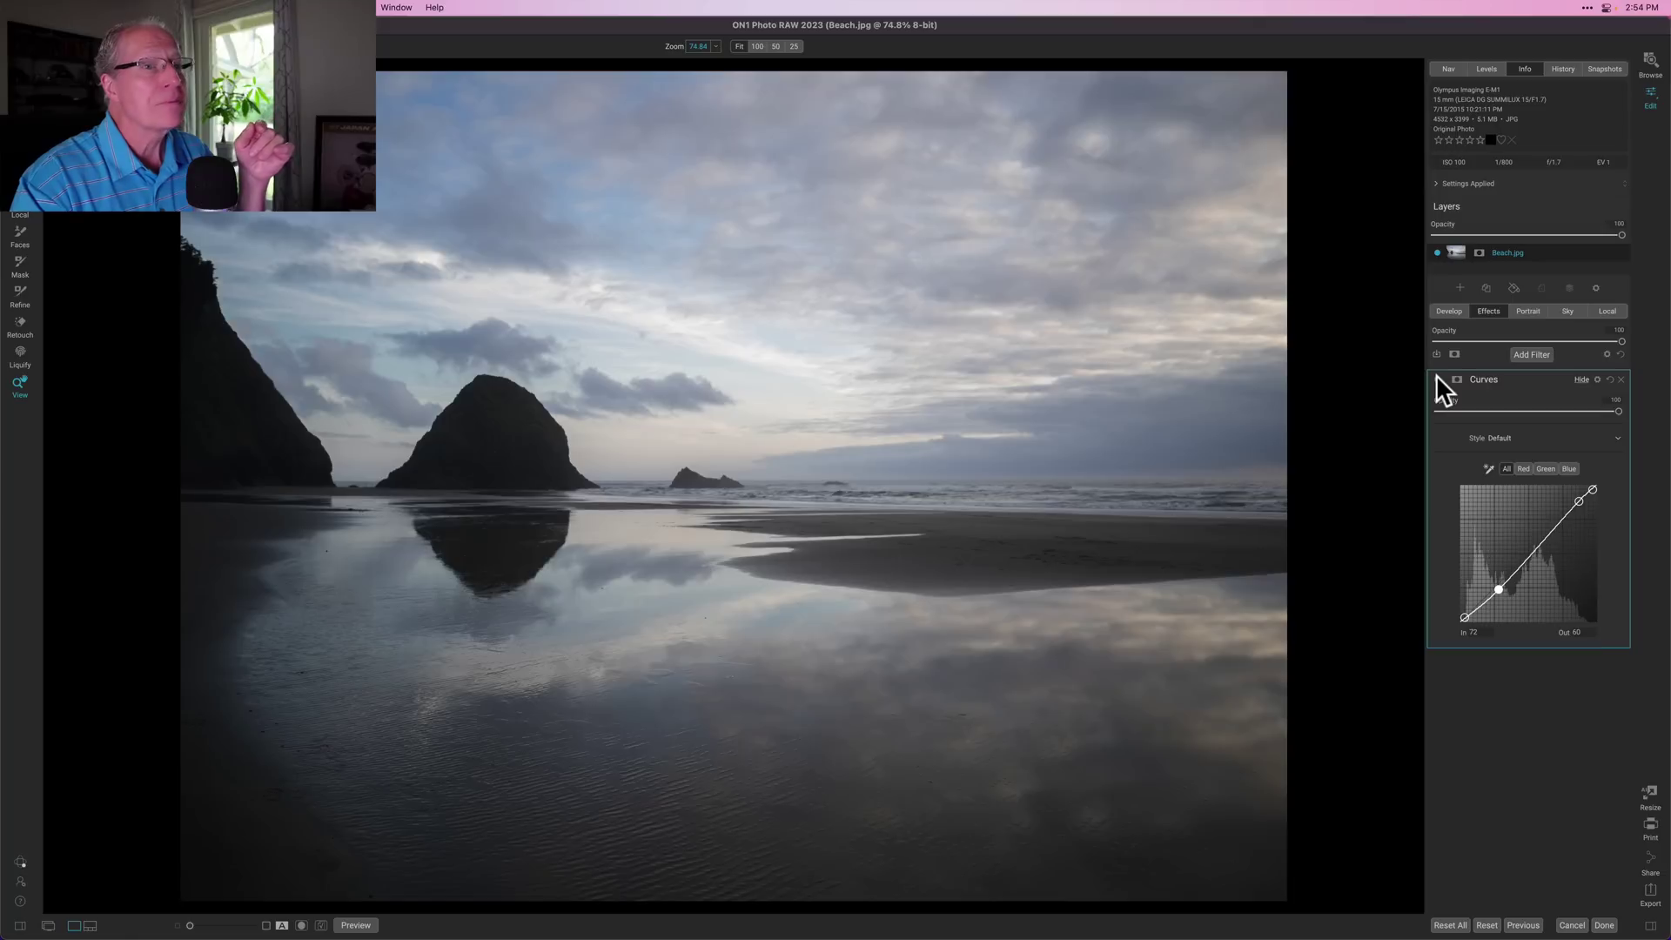
left_click(1546, 469)
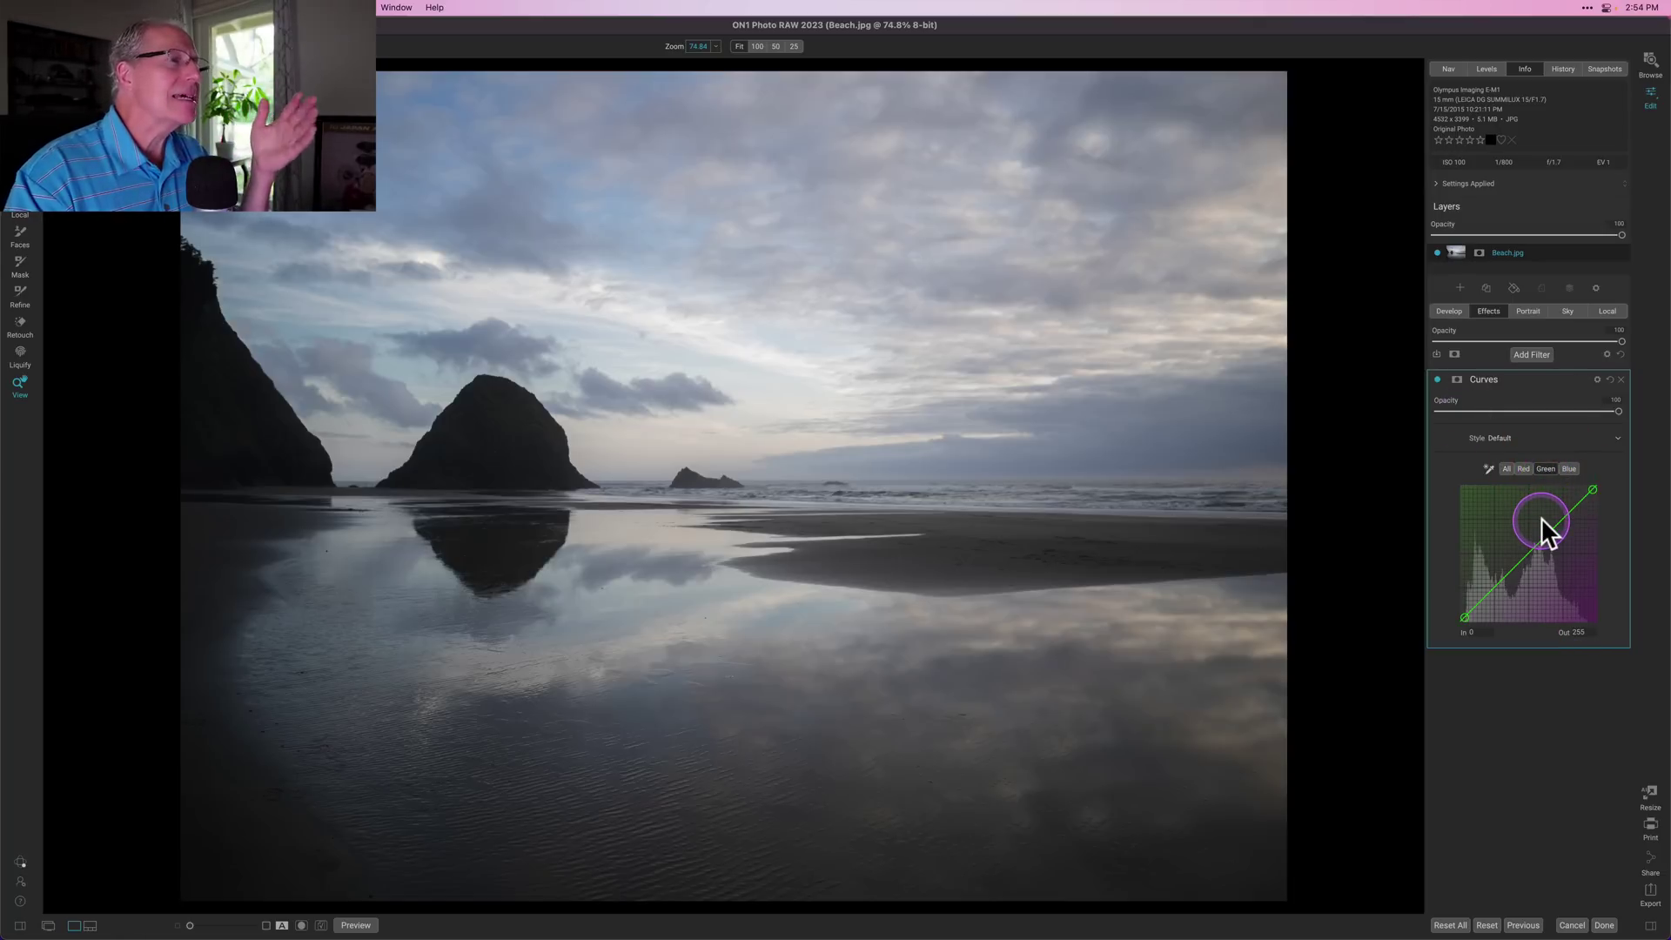
left_click(1569, 469)
left_click(1524, 469)
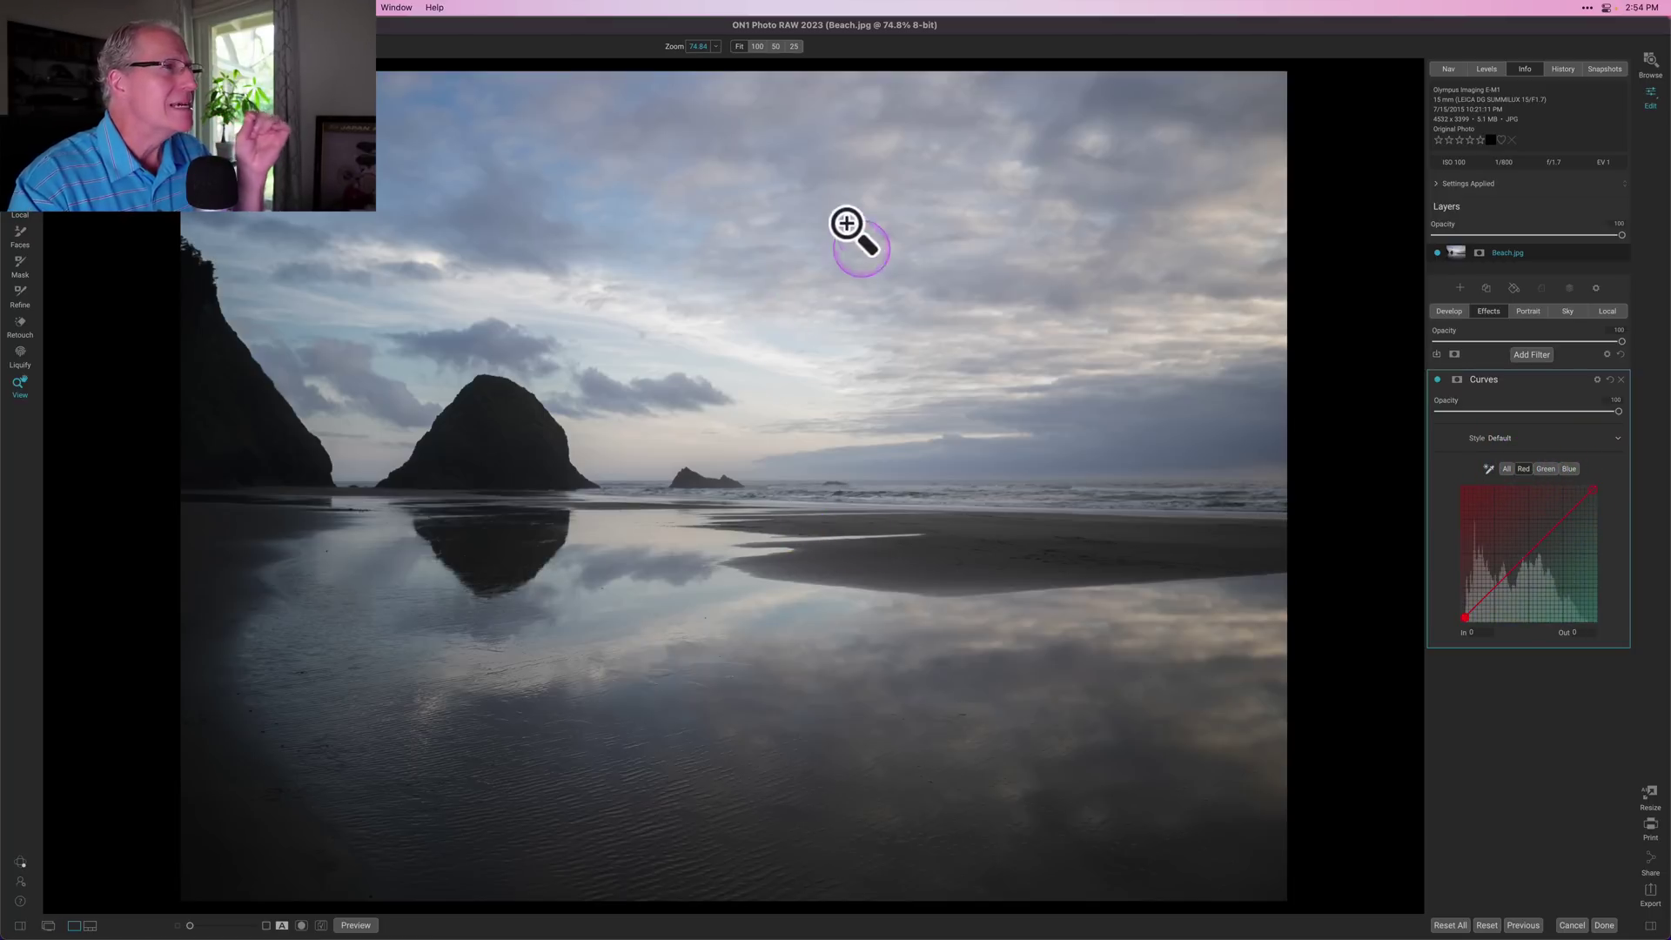
left_click(1489, 468)
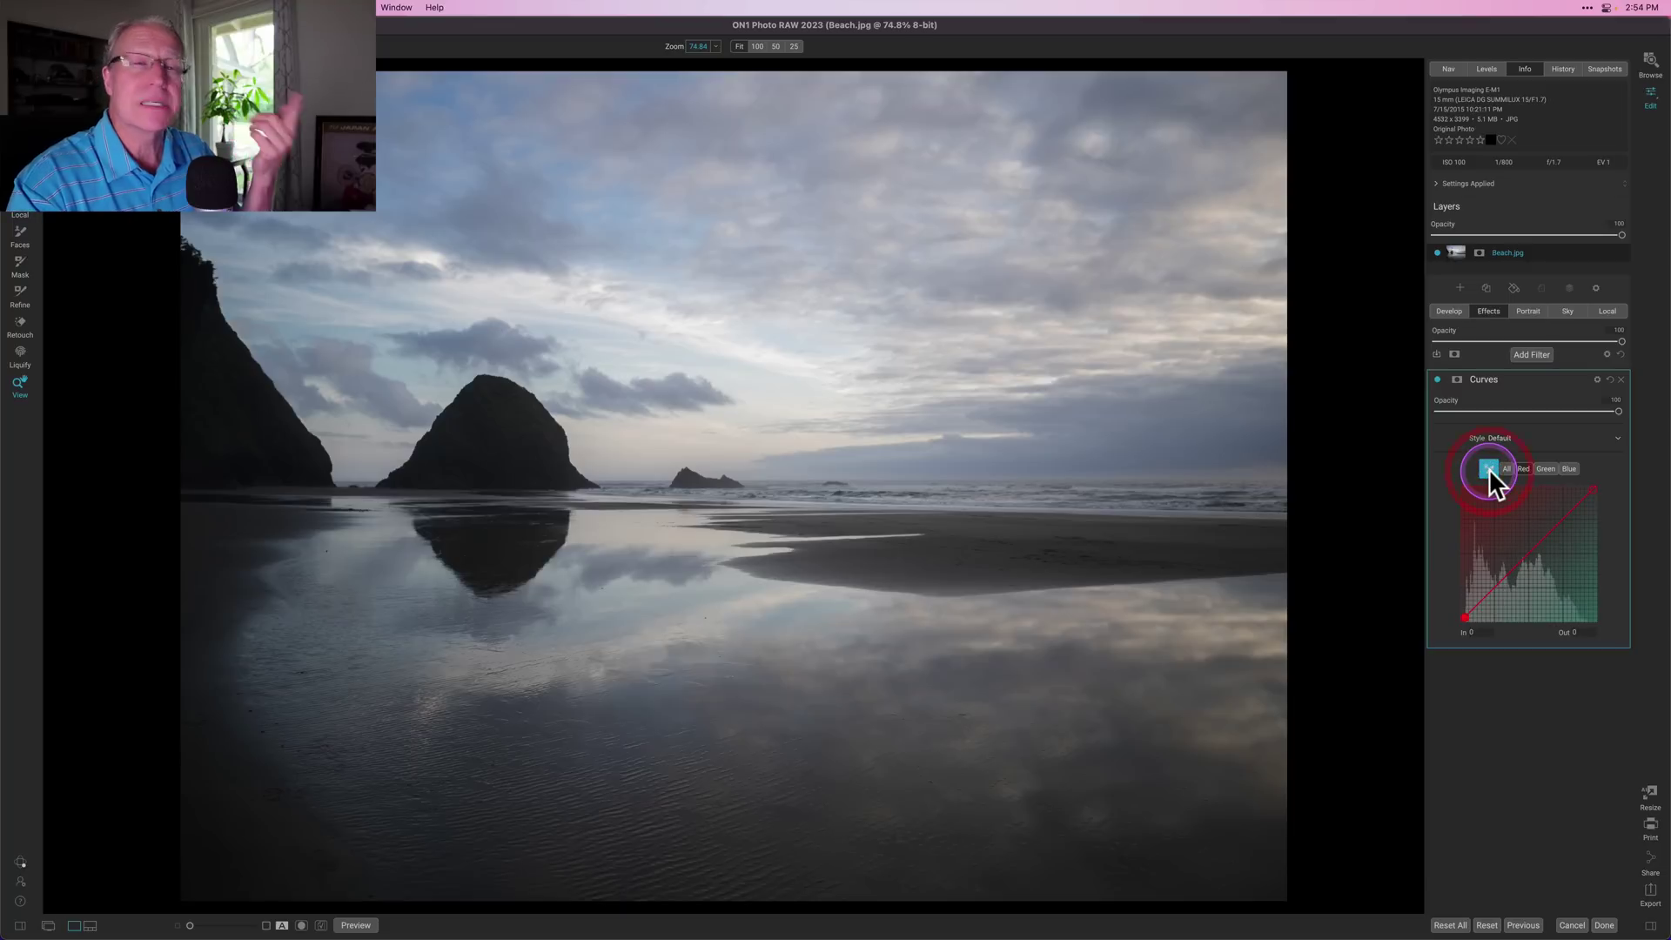
left_click(875, 174)
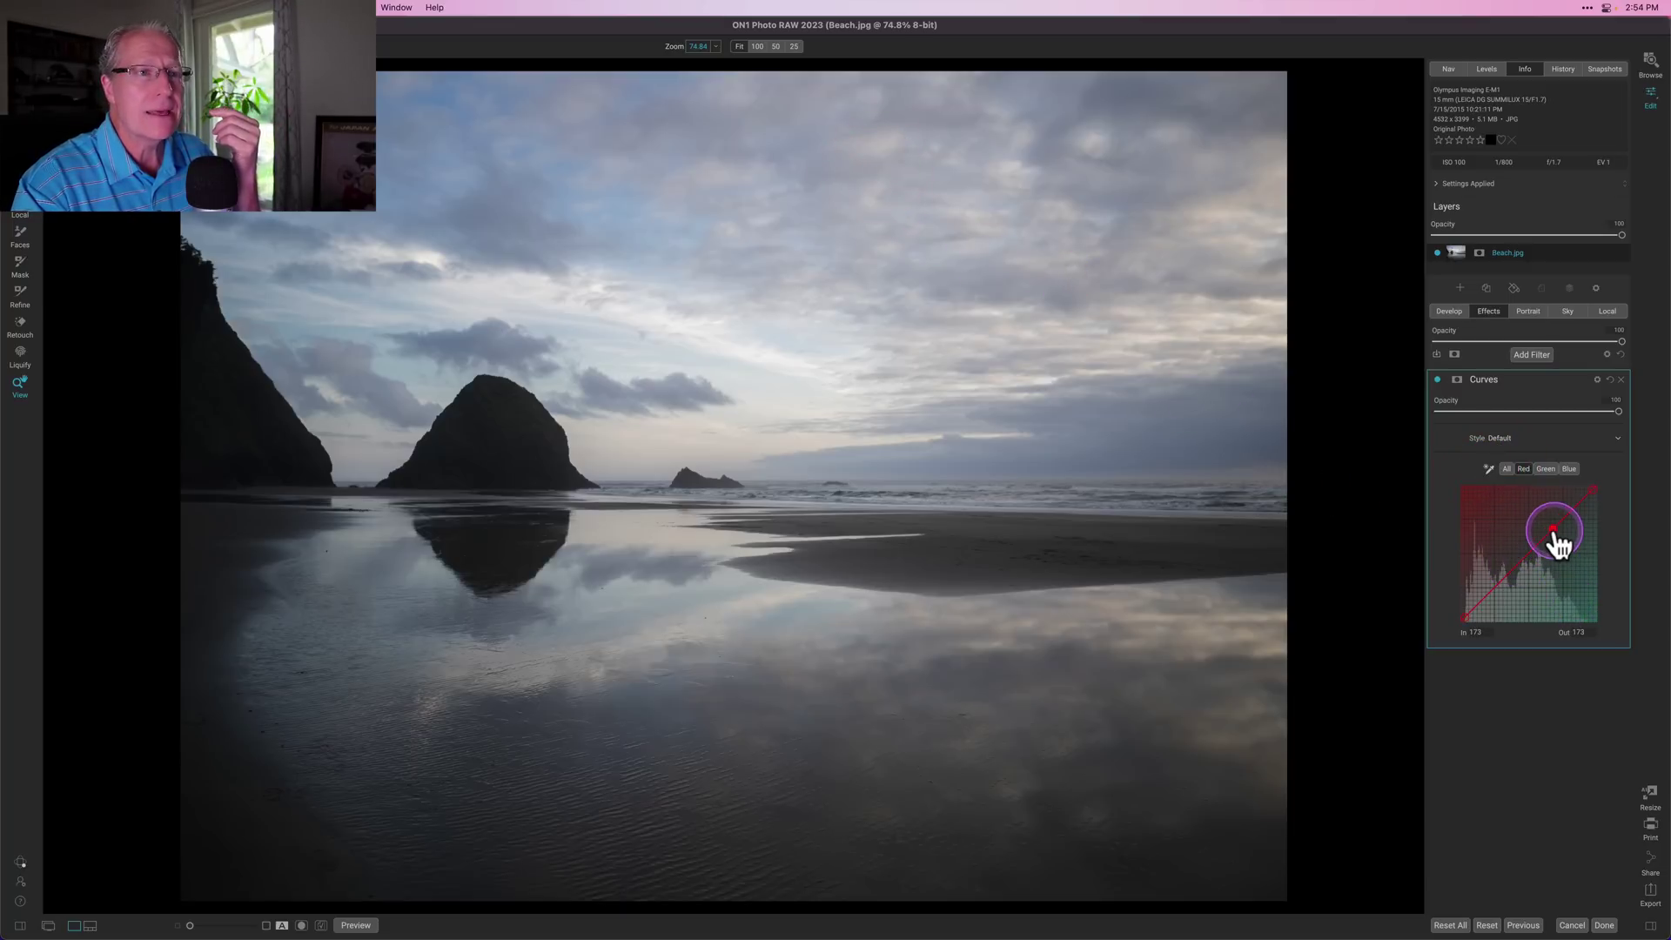
left_click_drag(1553, 530, 1549, 529)
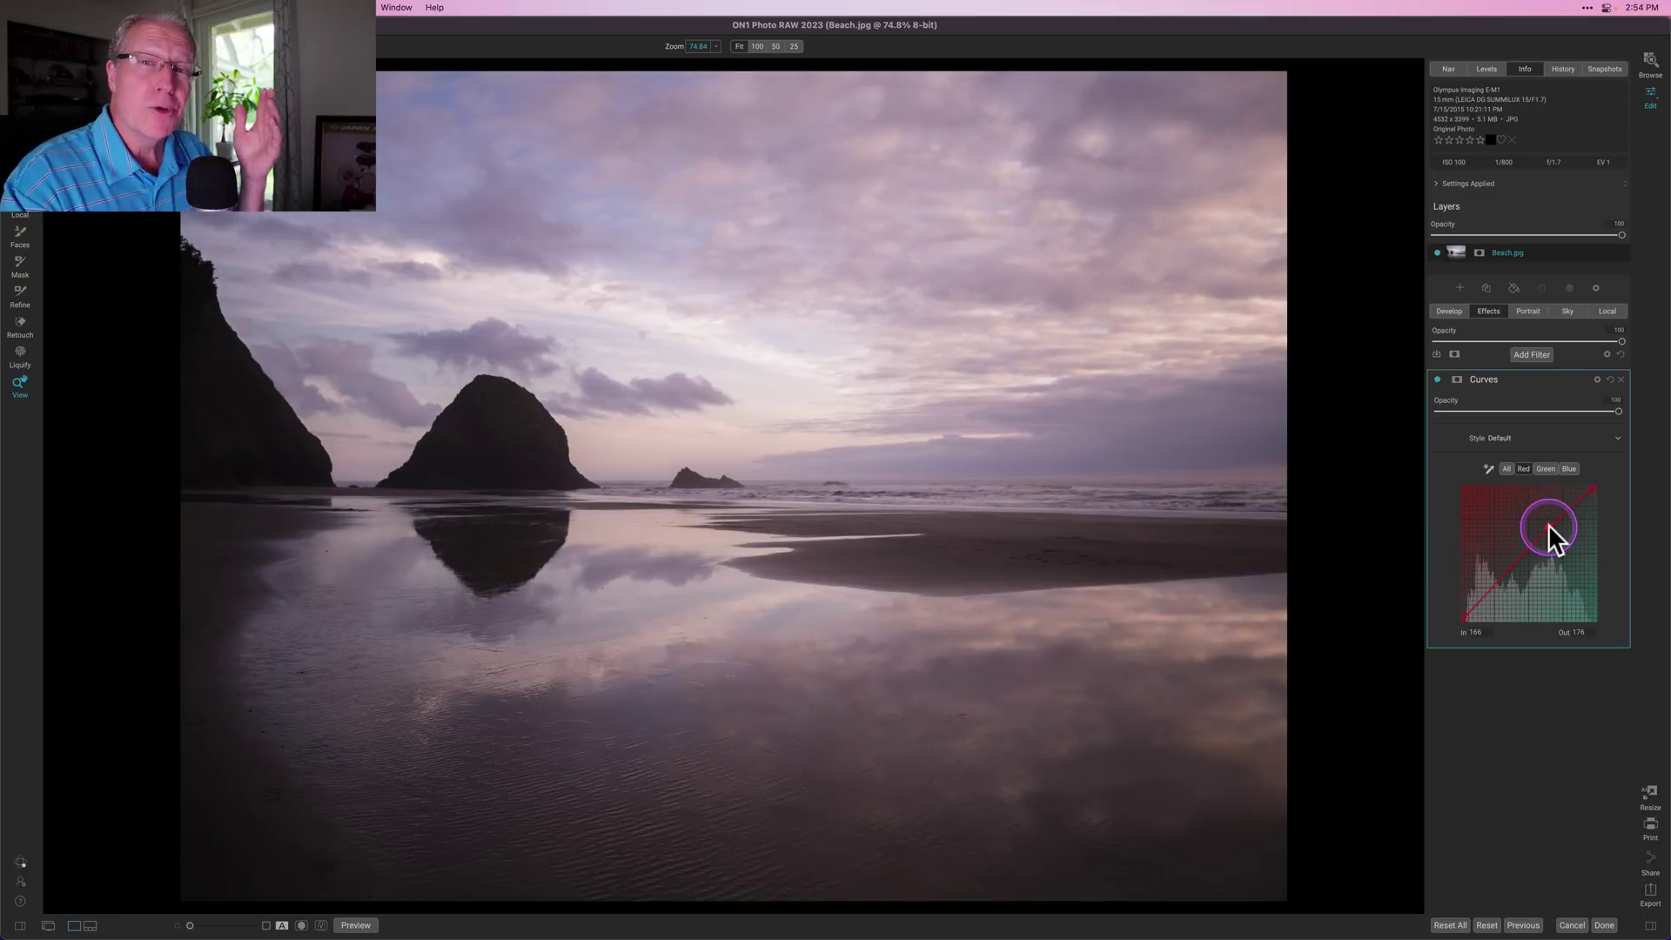